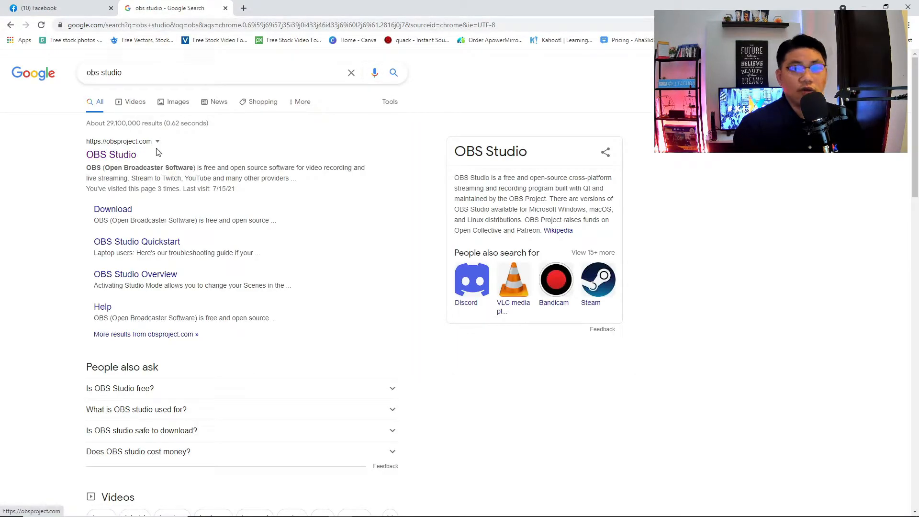
- Open obsproject.com from the search results, then return to the Facebook tab
{"action": "left_click", "coordinate": [132, 156]}
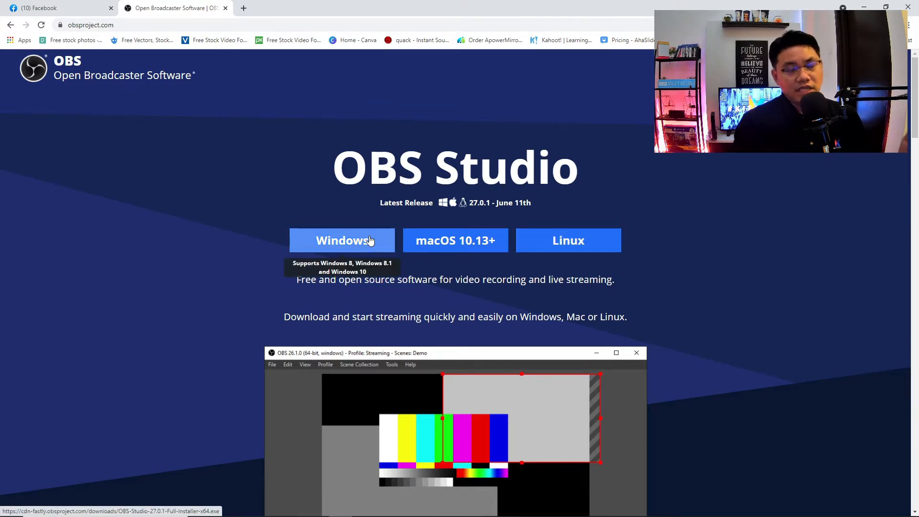
{"action": "left_click", "coordinate": [71, 8]}
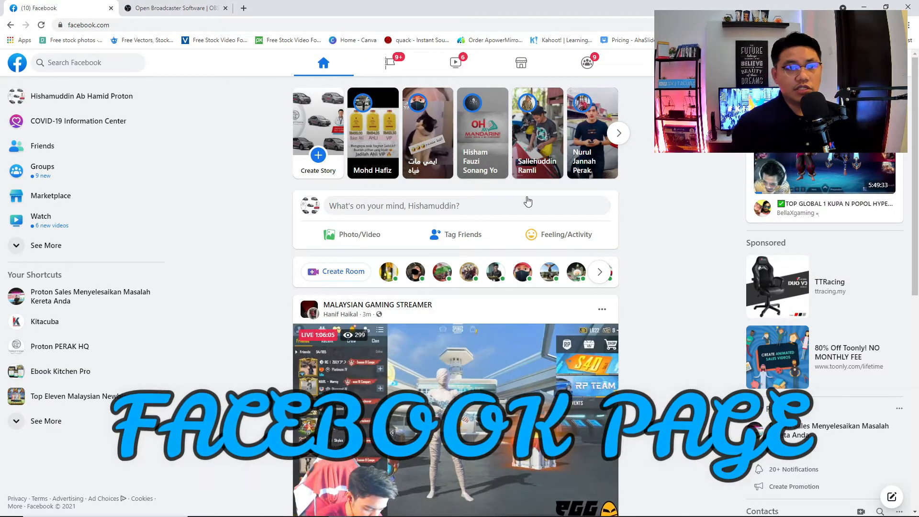
- Open the Ebook Kitchen Pro page from Pages You Manage, then minimize Chrome
{"action": "left_click", "coordinate": [403, 65]}
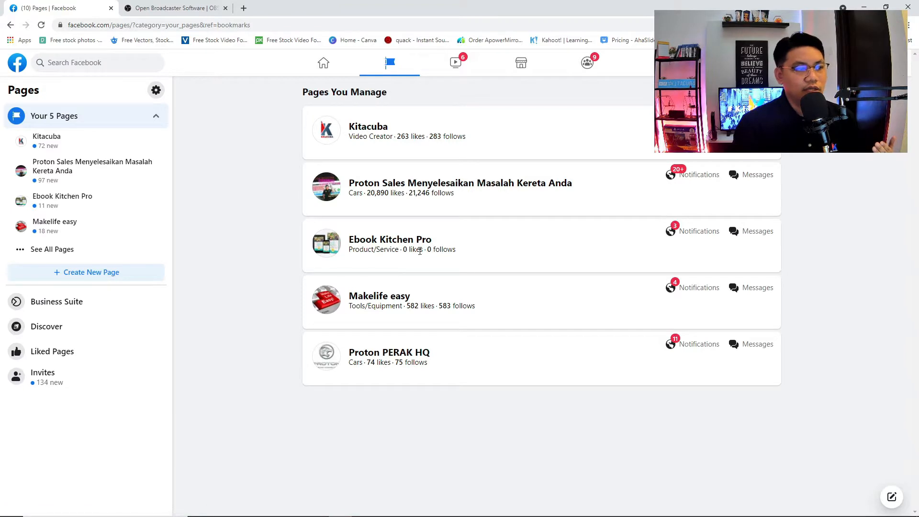
{"action": "left_click", "coordinate": [360, 242]}
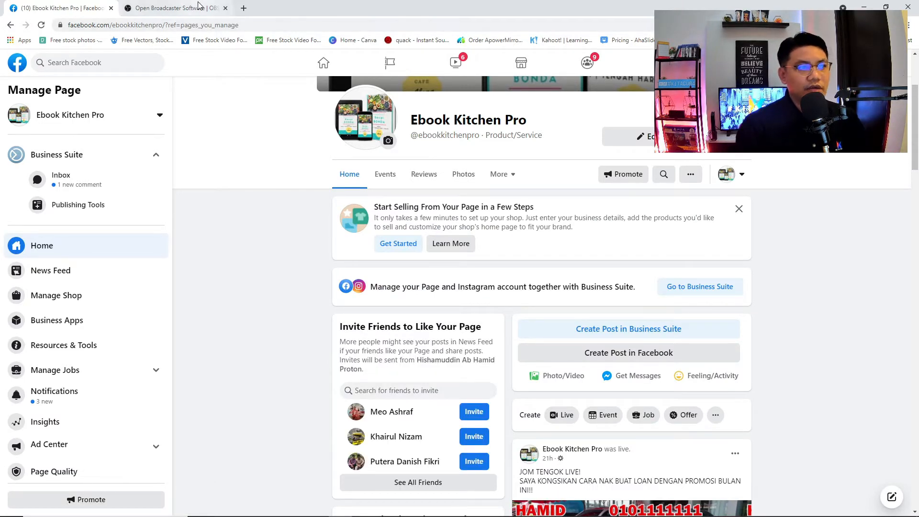
{"action": "left_click", "coordinate": [867, 7]}
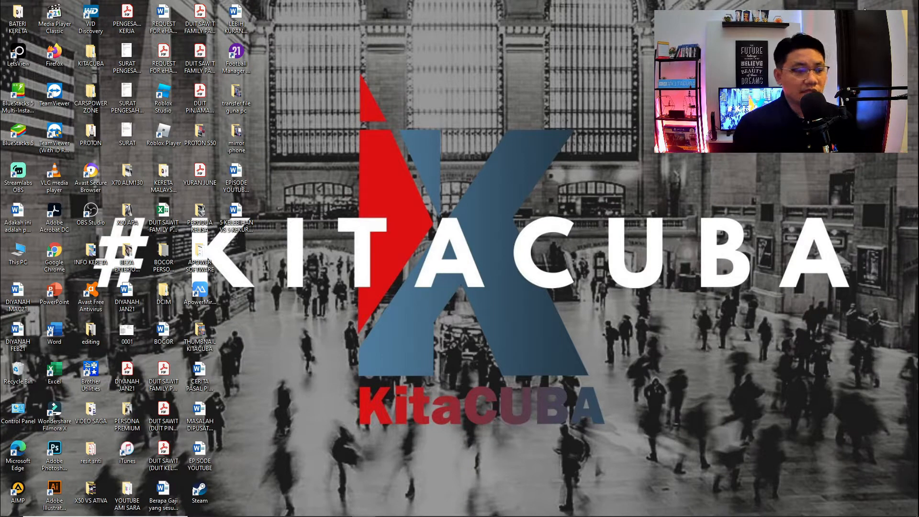
- Launch OBS Studio and delete the 'scene 1 2' scene
{"action": "double_click", "coordinate": [87, 216]}
{"action": "left_click", "coordinate": [546, 276]}
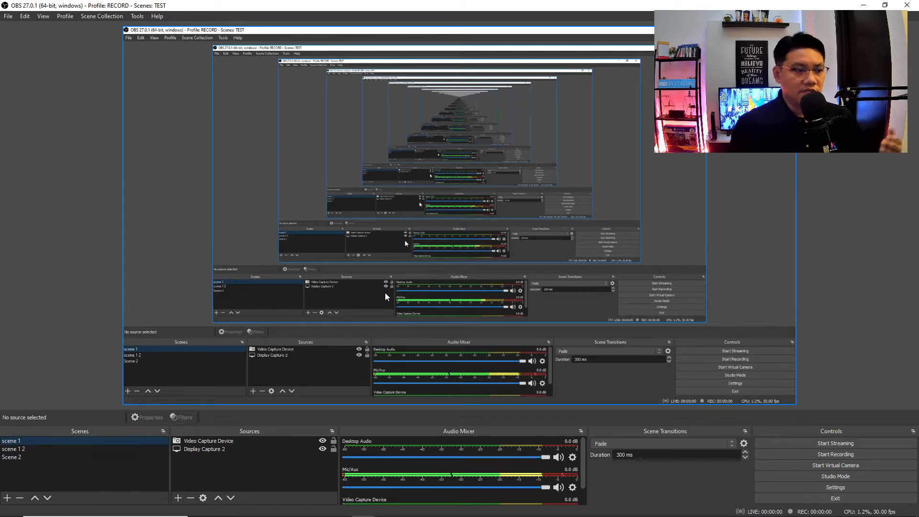
{"action": "left_click", "coordinate": [44, 450]}
{"action": "key", "text": "Delete"}
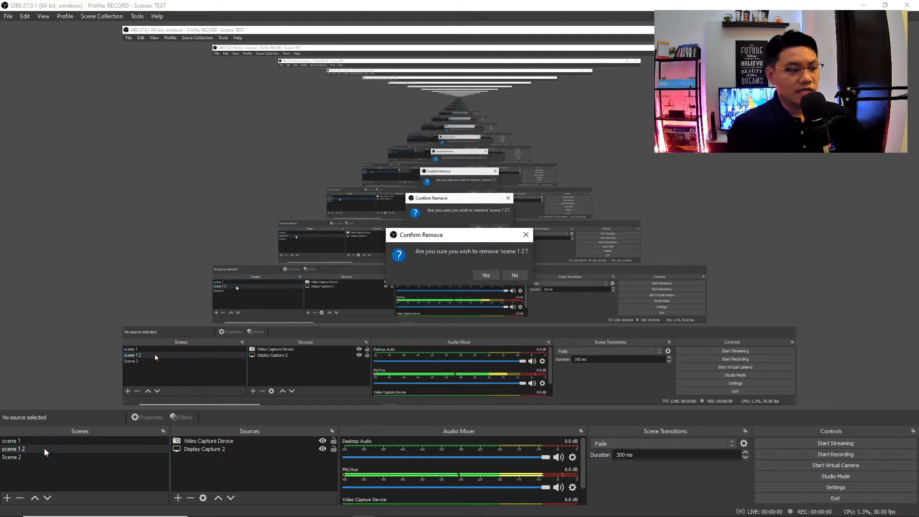
{"action": "left_click", "coordinate": [485, 275]}
- Rename 'scene 1' to 'scene'
{"action": "right_click", "coordinate": [47, 441]}
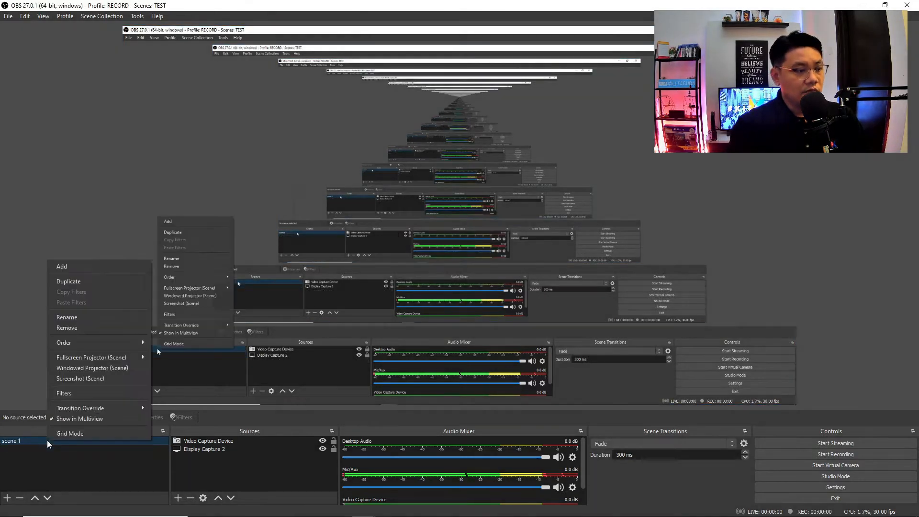
{"action": "left_click", "coordinate": [74, 317]}
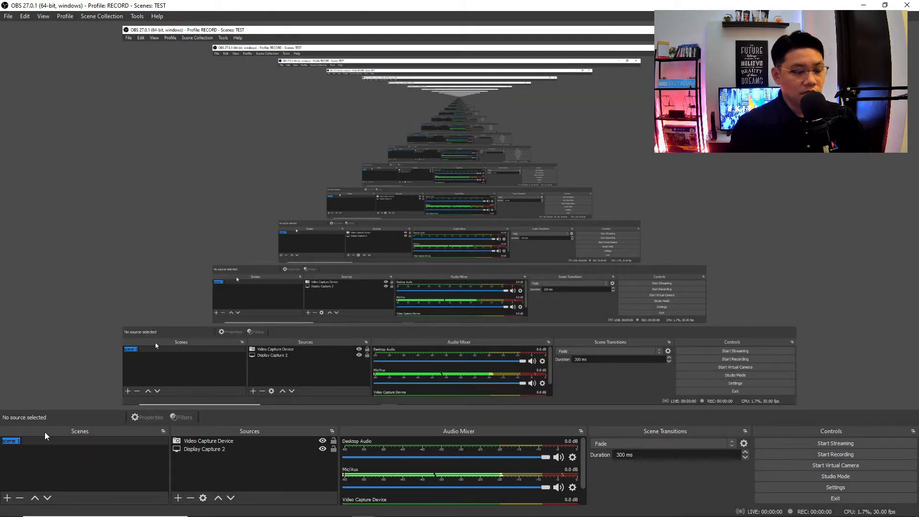
{"action": "key", "text": "BackSpace"}
{"action": "key", "text": "BackSpace"}
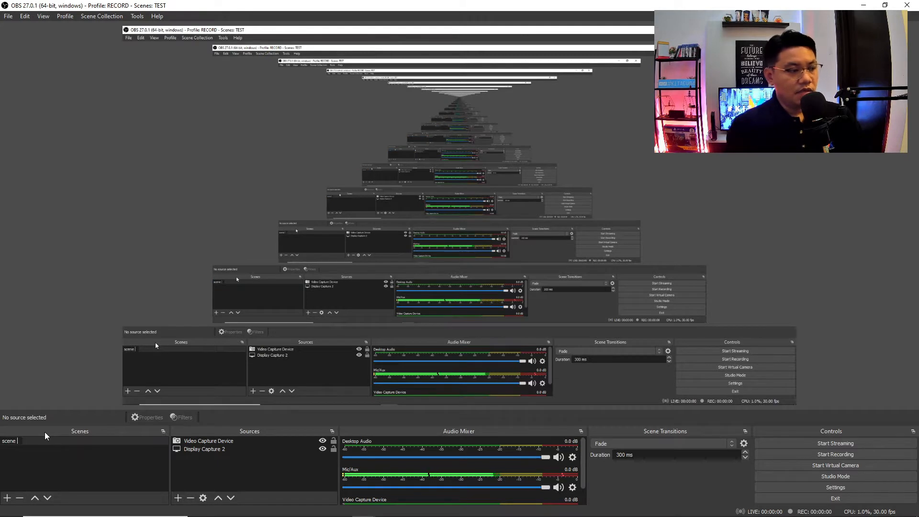
{"action": "key", "text": "Return"}
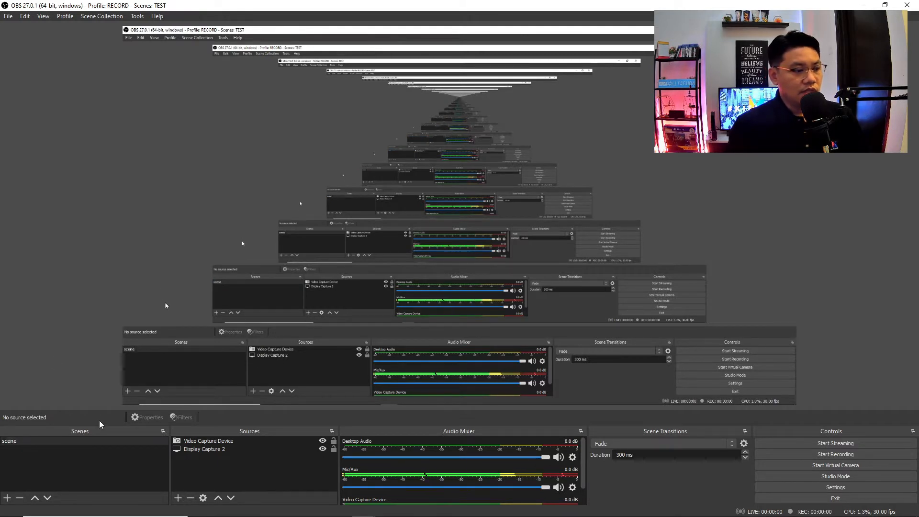
- Remove the Video Capture Device and Display Capture 2 sources from the scene
{"action": "left_click", "coordinate": [221, 443]}
{"action": "key", "text": "Delete"}
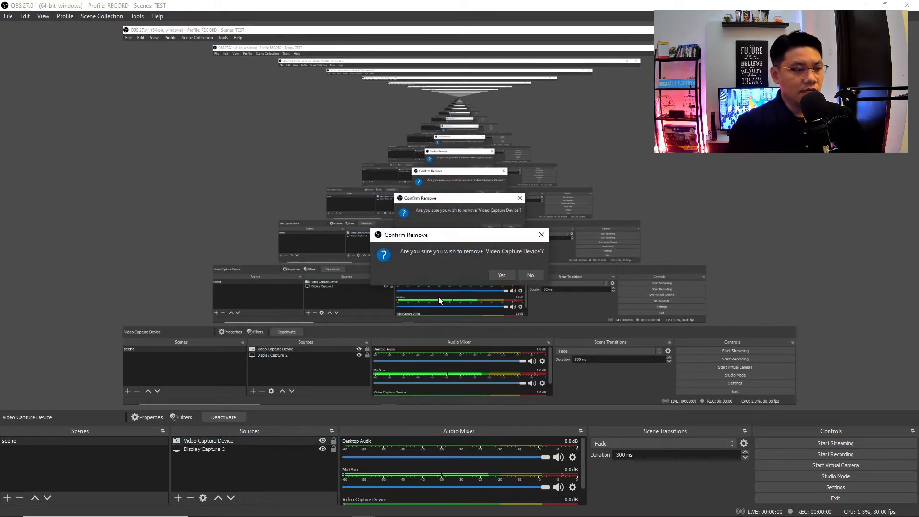
{"action": "left_click", "coordinate": [498, 273]}
{"action": "left_click", "coordinate": [207, 441]}
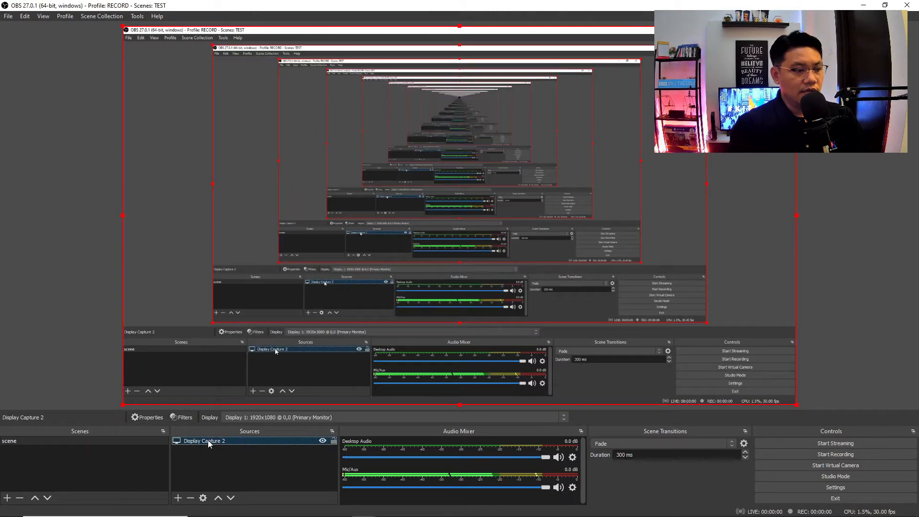
{"action": "key", "text": "Delete"}
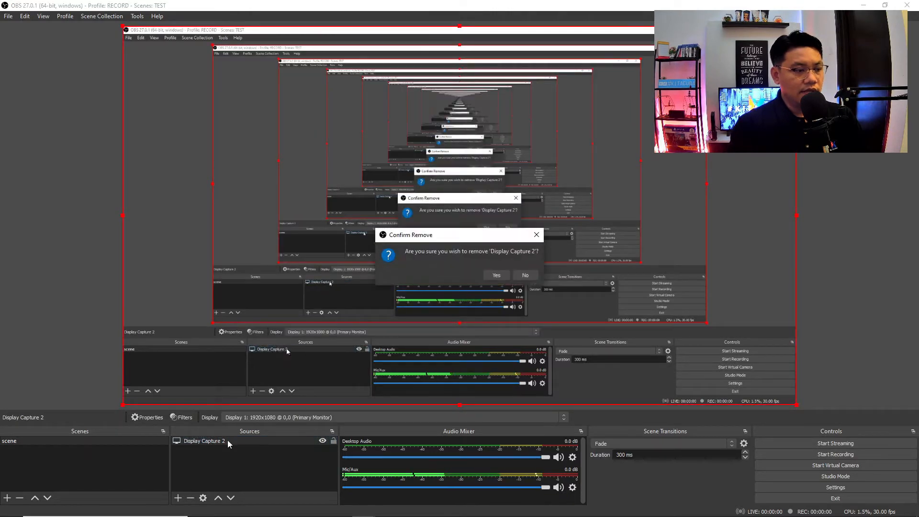
{"action": "left_click", "coordinate": [491, 279]}
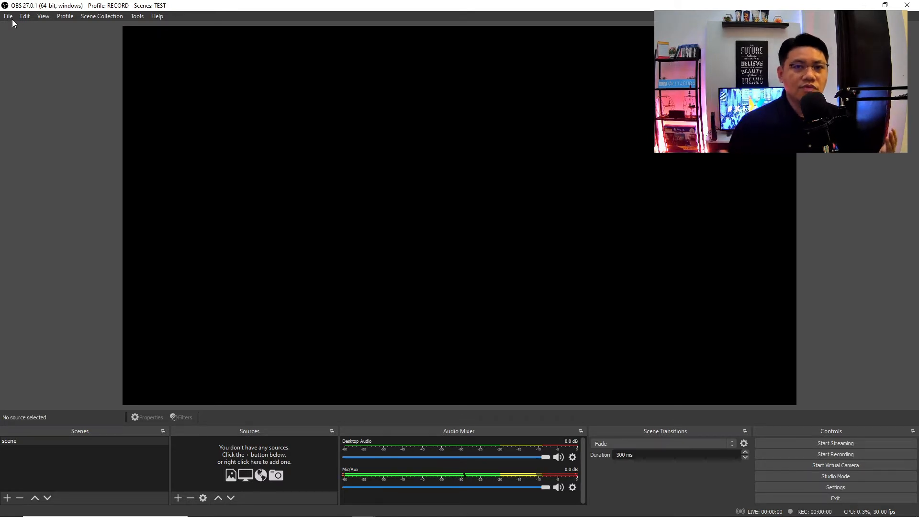
- Cancel removing the RECORD profile and switch to the PROTON profile instead
{"action": "left_click", "coordinate": [65, 16]}
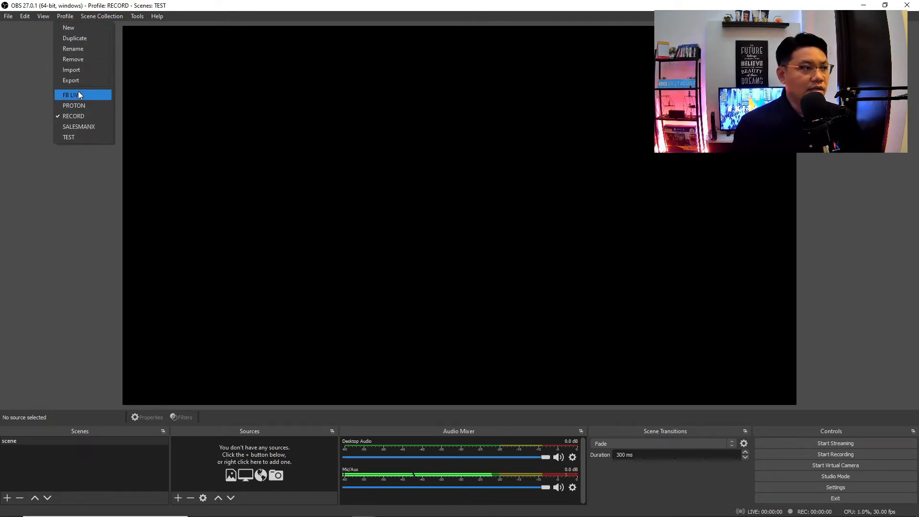
{"action": "left_click", "coordinate": [74, 59]}
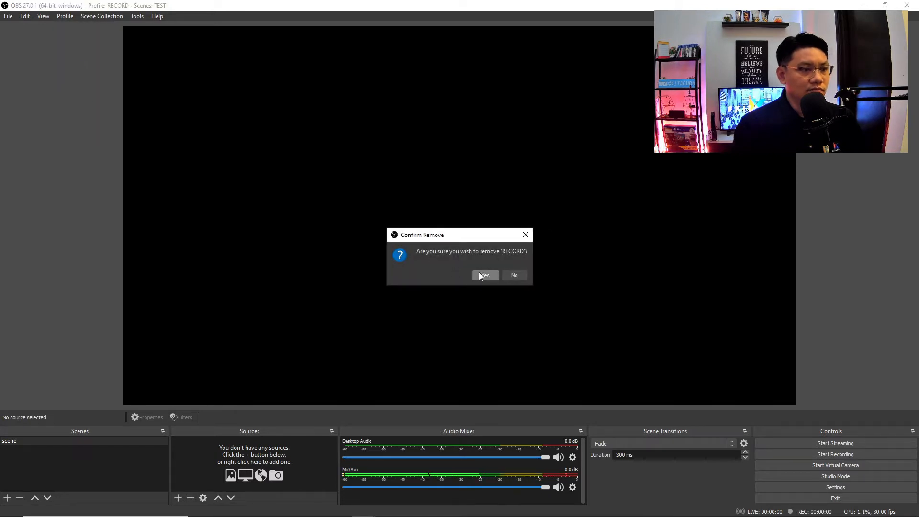
{"action": "left_click", "coordinate": [514, 276]}
{"action": "left_click", "coordinate": [71, 18]}
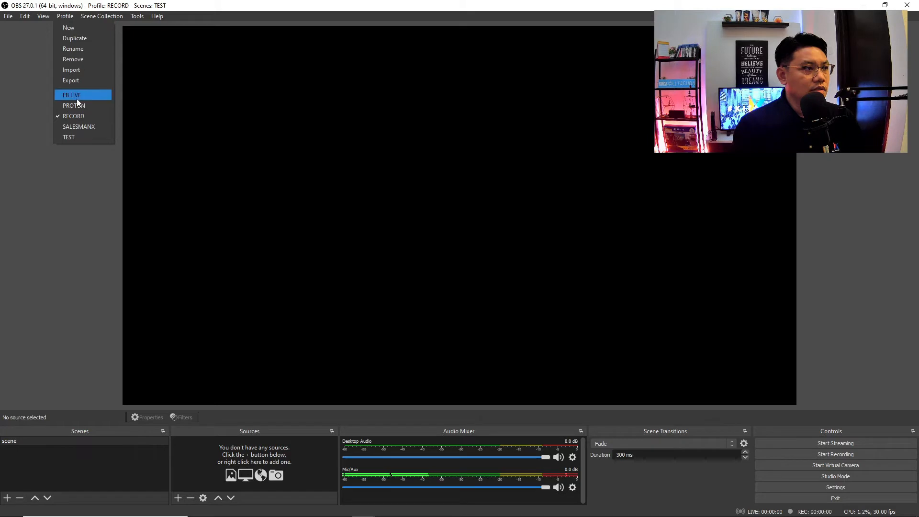
{"action": "left_click", "coordinate": [76, 104]}
- Create a new profile named 'FB LIVE DEMO' and cancel the Auto-Configuration Wizard
{"action": "left_click", "coordinate": [67, 19]}
{"action": "left_click", "coordinate": [59, 15]}
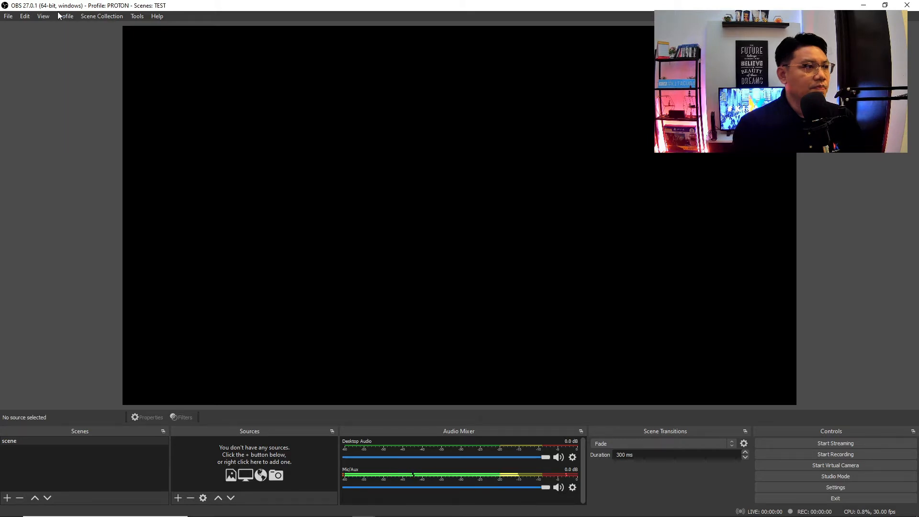
{"action": "left_click", "coordinate": [59, 16]}
{"action": "left_click", "coordinate": [70, 28]}
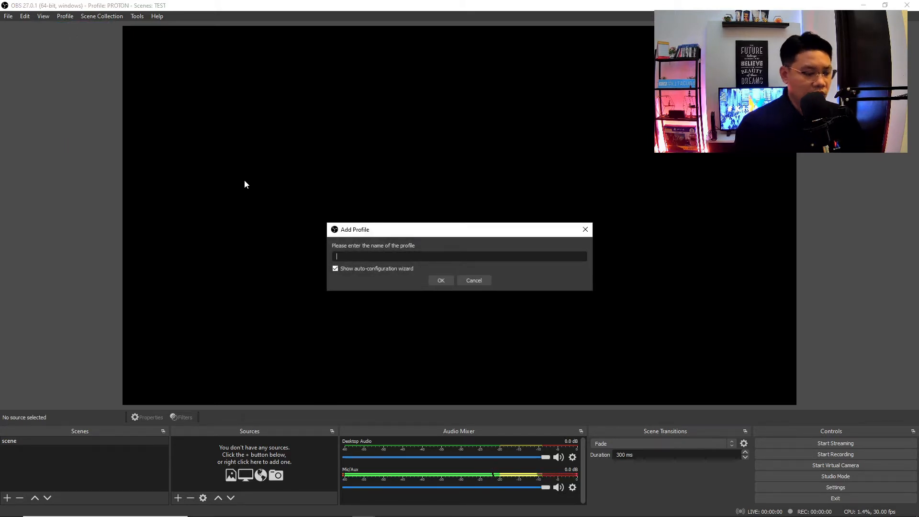
{"action": "type", "text": "fb "}
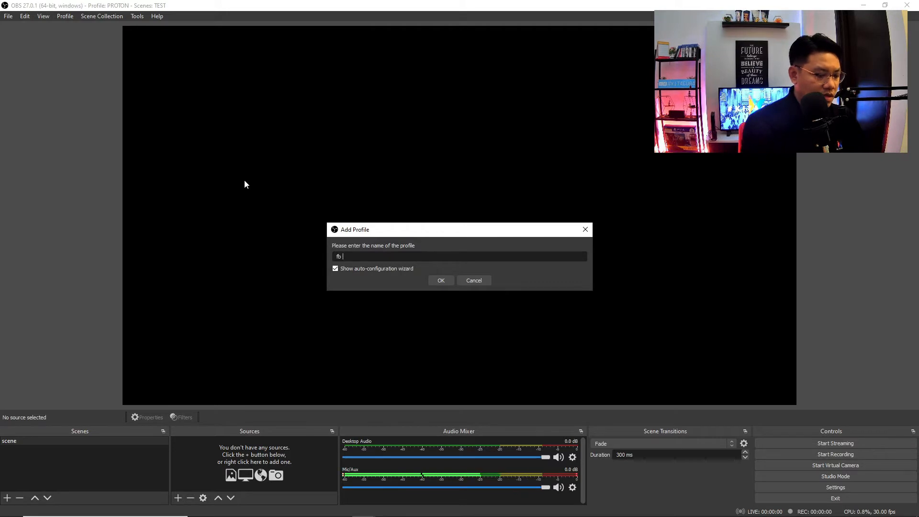
{"action": "type", "text": "li"}
{"action": "key", "text": "BackSpace"}
{"action": "type", "text": "FB"}
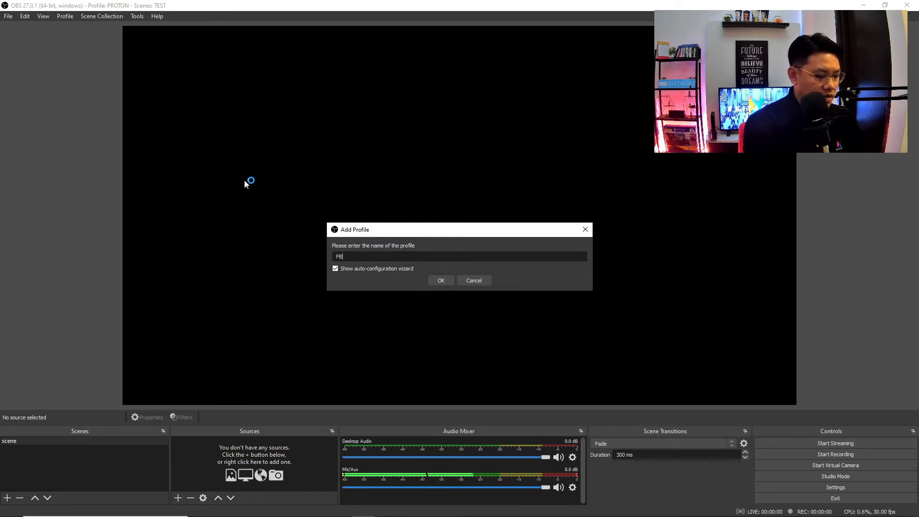
{"action": "type", "text": " LIVE "}
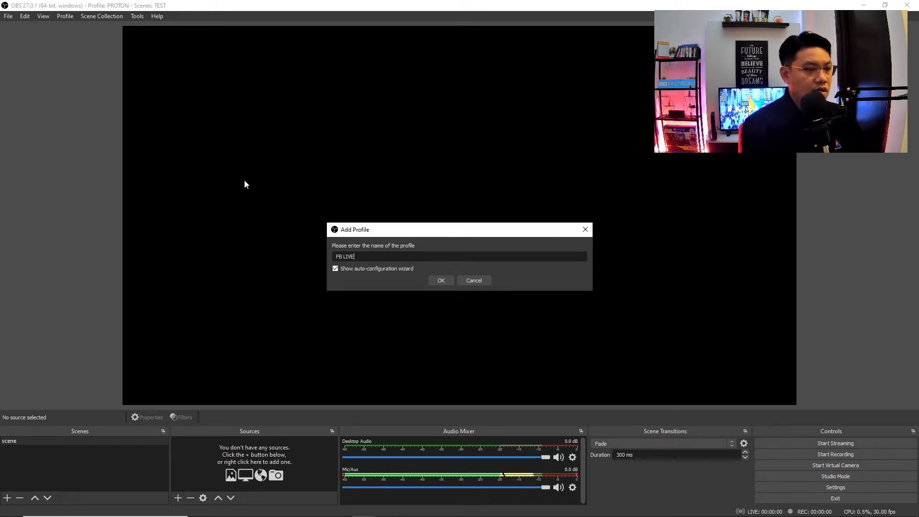
{"action": "type", "text": "DEMO"}
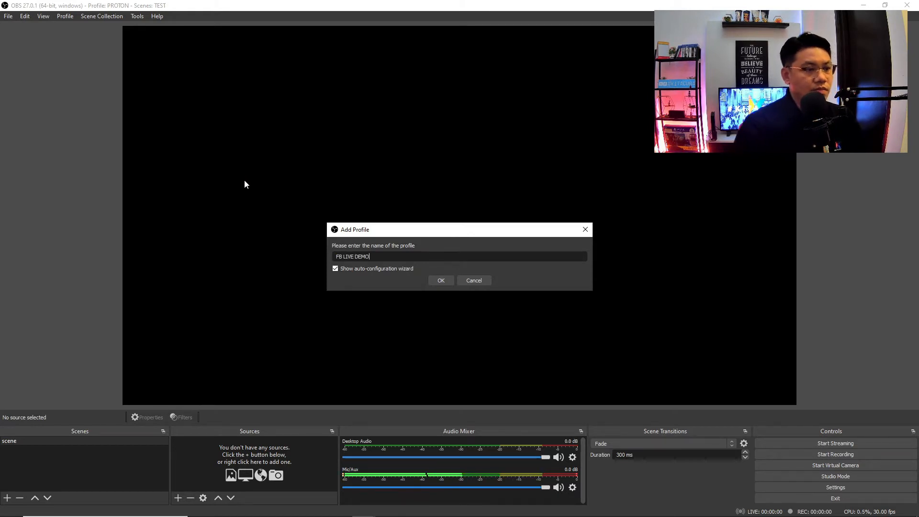
{"action": "left_click", "coordinate": [439, 282]}
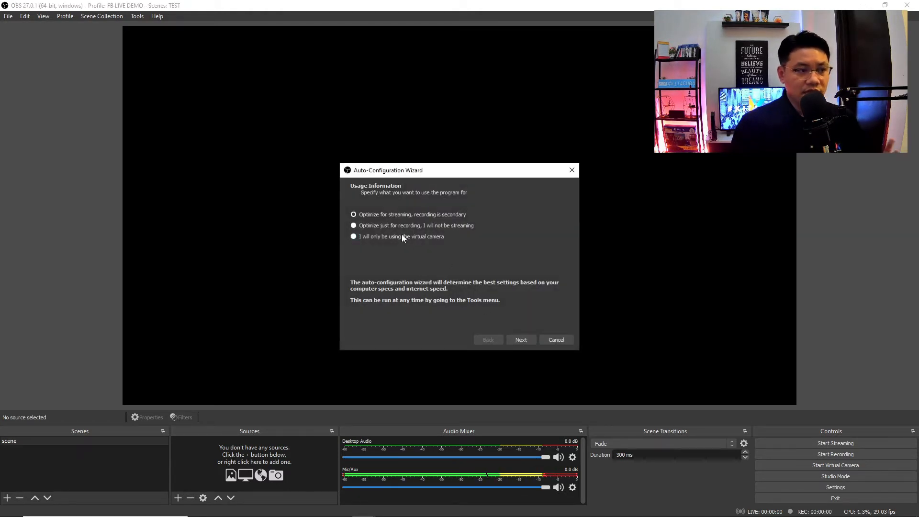
{"action": "left_click", "coordinate": [555, 338]}
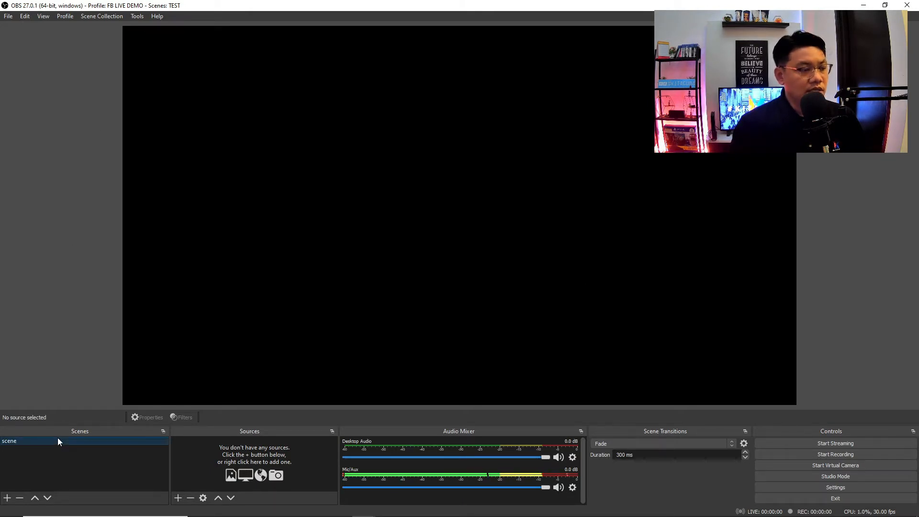
- Add a Video Capture Device source named VIDEO CAMERA
{"action": "left_click", "coordinate": [178, 498]}
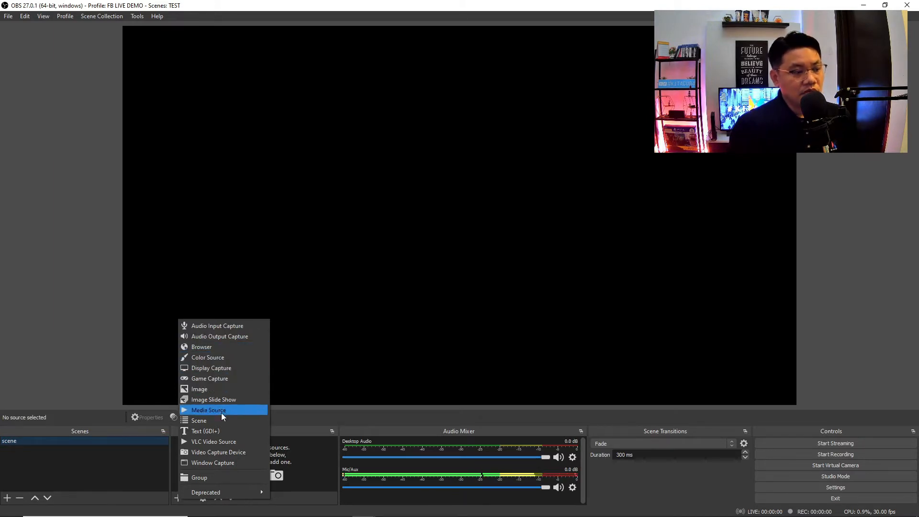
{"action": "left_click", "coordinate": [219, 454]}
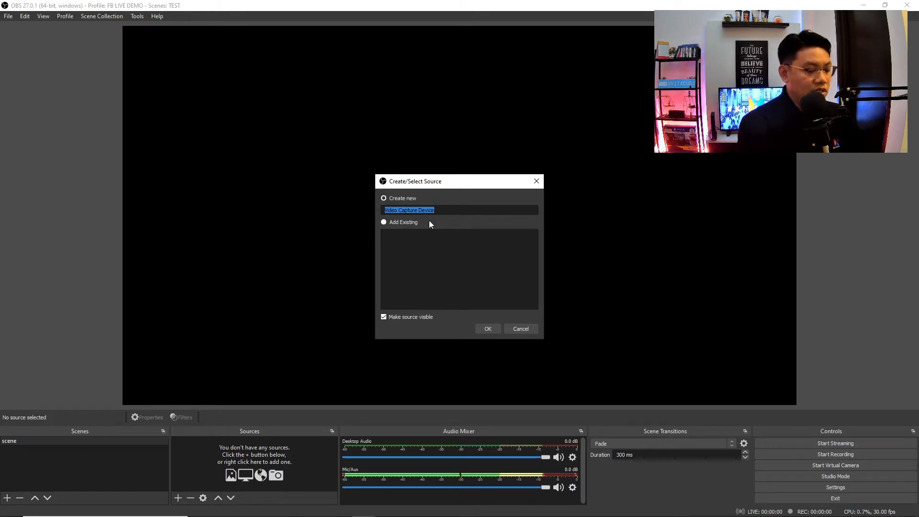
{"action": "type", "text": "VIDE"}
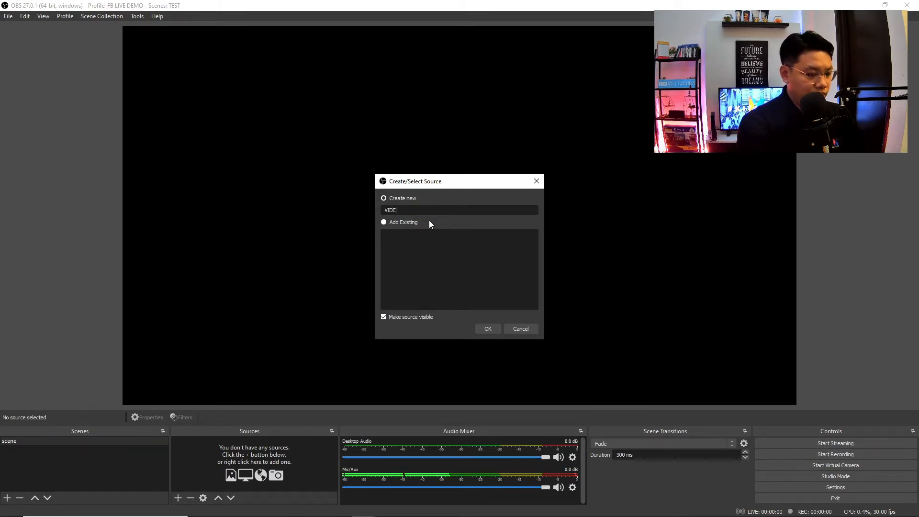
{"action": "type", "text": "O CAN"}
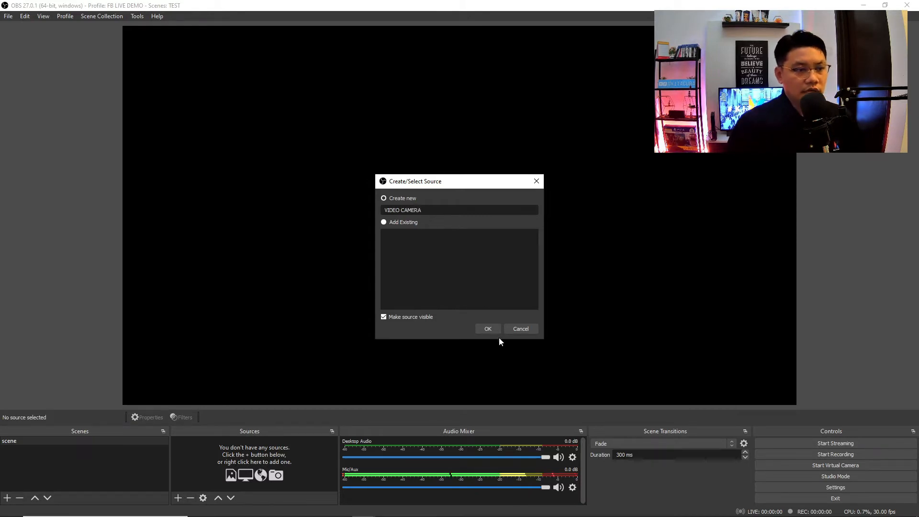
{"action": "left_click", "coordinate": [487, 328]}
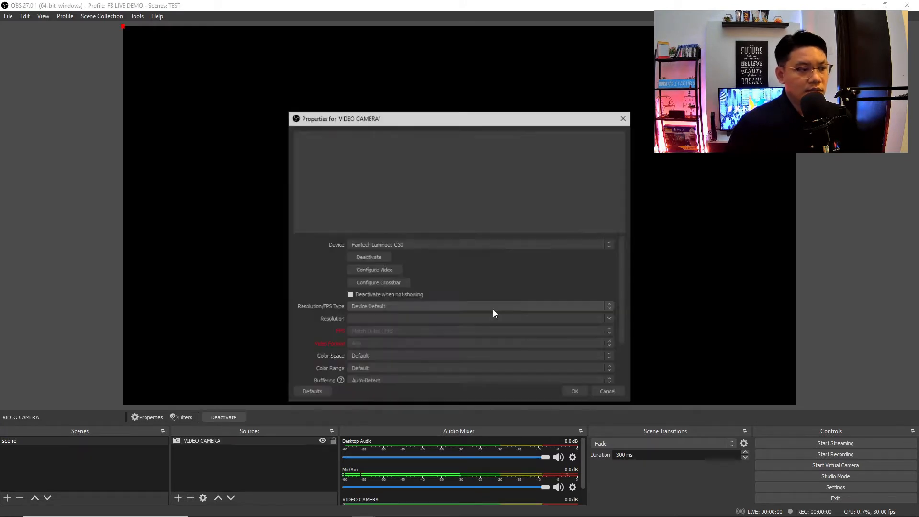
- Choose Fantech Luminous C30 as the VIDEO CAMERA device
{"action": "left_click", "coordinate": [462, 246]}
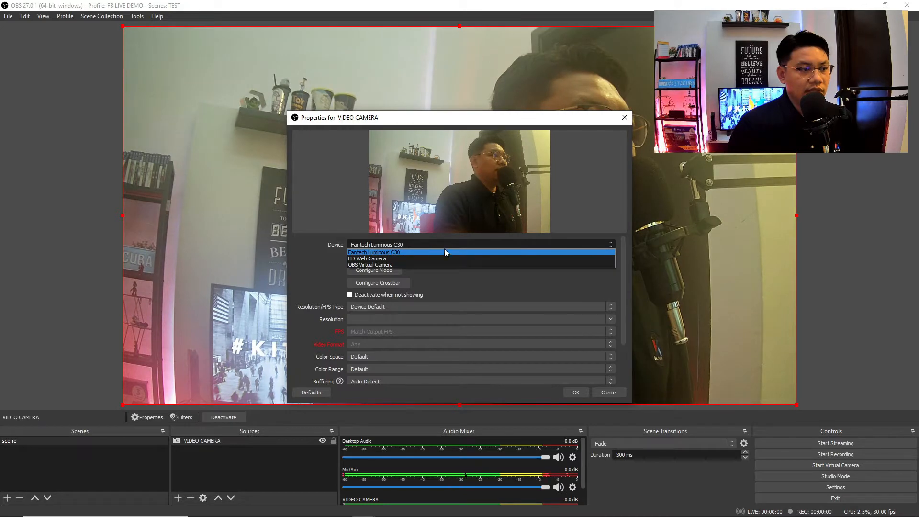
{"action": "left_click", "coordinate": [458, 247]}
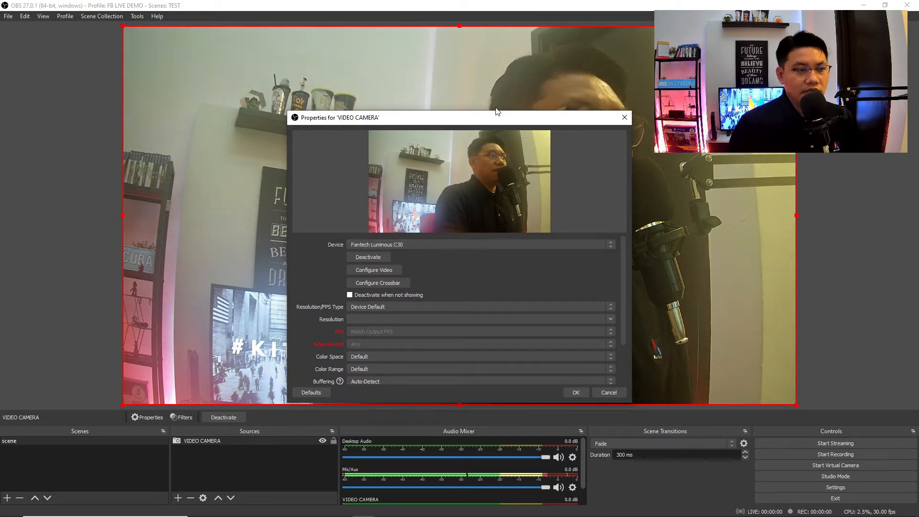
{"action": "left_click_drag", "start_coordinate": [495, 118], "coordinate": [700, 103]}
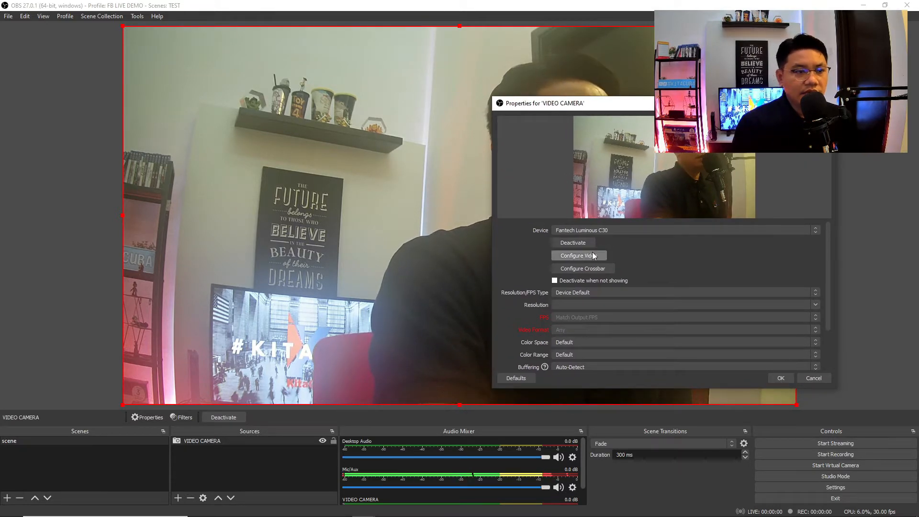
- Lower the webcam brightness, raise saturation to 114, and confirm the source settings
{"action": "left_click", "coordinate": [579, 255]}
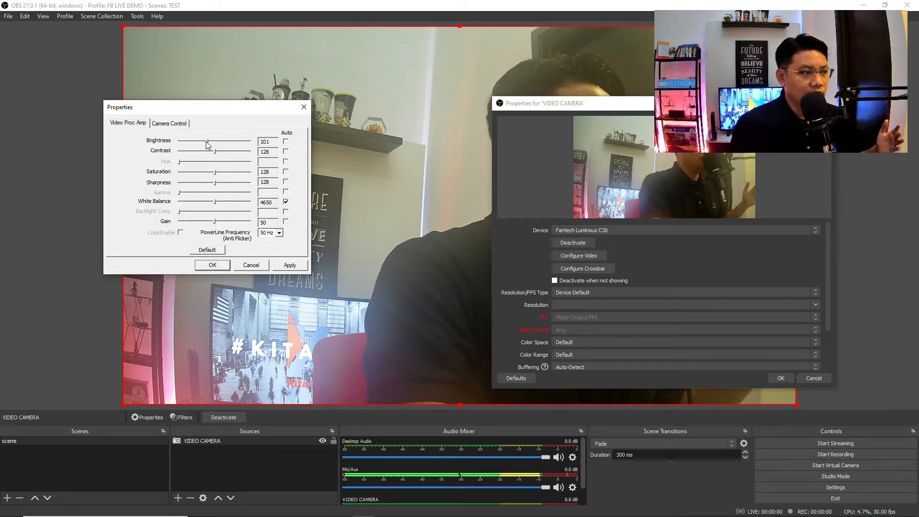
{"action": "mouse_move", "coordinate": [201, 144]}
{"action": "left_mouse_down"}
{"action": "mouse_move", "coordinate": [194, 144]}
{"action": "mouse_move", "coordinate": [201, 147]}
{"action": "left_mouse_up"}
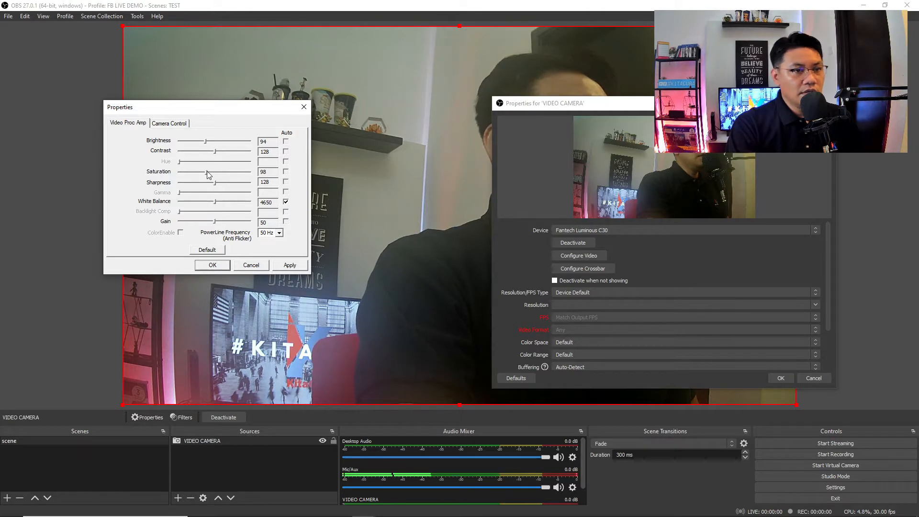
{"action": "left_click_drag", "start_coordinate": [207, 171], "coordinate": [211, 171]}
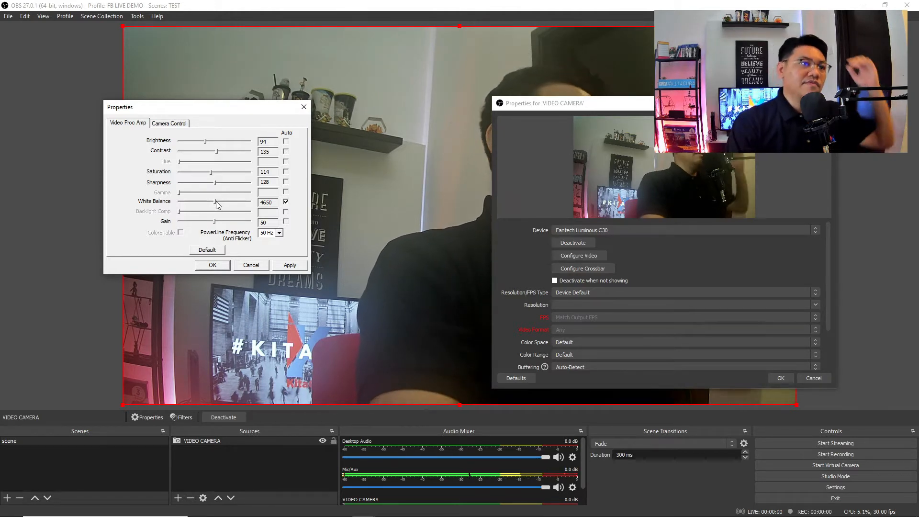
{"action": "left_click", "coordinate": [290, 264]}
{"action": "left_click", "coordinate": [219, 266]}
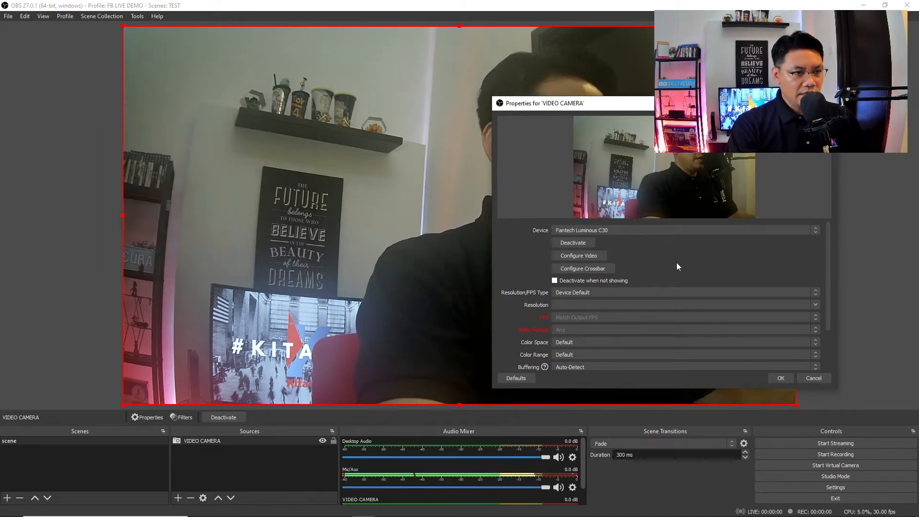
{"action": "scroll", "coordinate": [747, 327], "scroll_direction": "down", "scroll_amount": 1}
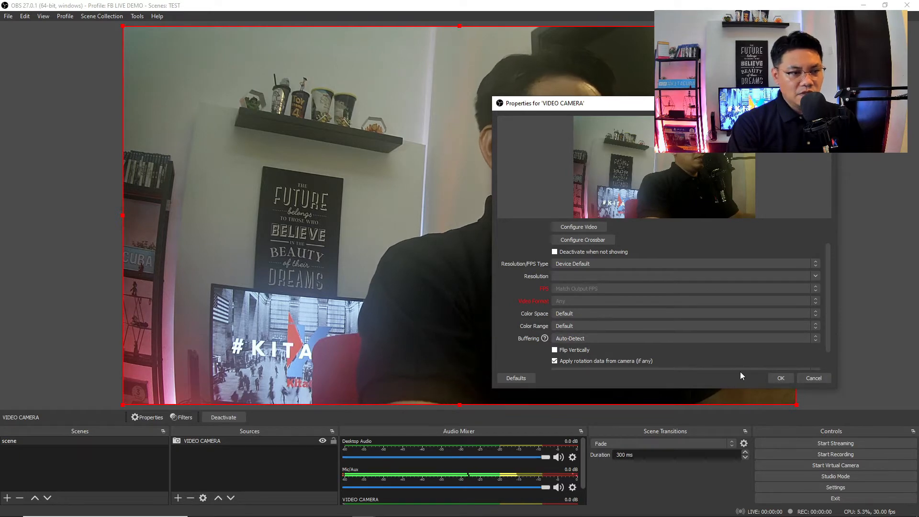
{"action": "scroll", "coordinate": [760, 346], "scroll_direction": "down", "scroll_amount": 1}
{"action": "left_click", "coordinate": [782, 378]}
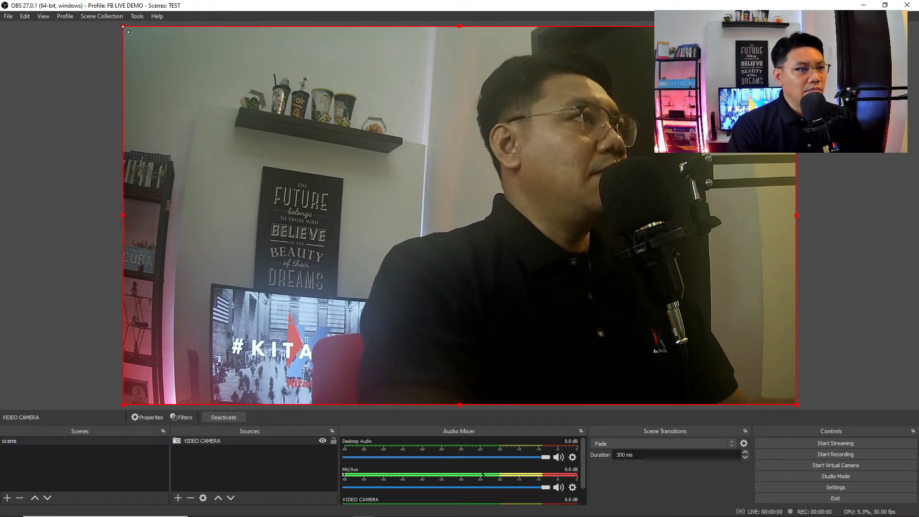
- Scale the webcam feed down into a small inset at the canvas's bottom-right corner
{"action": "left_click_drag", "start_coordinate": [122, 27], "coordinate": [568, 306]}
{"action": "mouse_move", "coordinate": [660, 343]}
{"action": "left_mouse_down"}
{"action": "mouse_move", "coordinate": [270, 309]}
{"action": "mouse_move", "coordinate": [220, 346]}
{"action": "mouse_move", "coordinate": [224, 143]}
{"action": "mouse_move", "coordinate": [214, 90]}
{"action": "mouse_move", "coordinate": [677, 326]}
{"action": "mouse_move", "coordinate": [665, 310]}
{"action": "mouse_move", "coordinate": [673, 334]}
{"action": "left_mouse_up"}
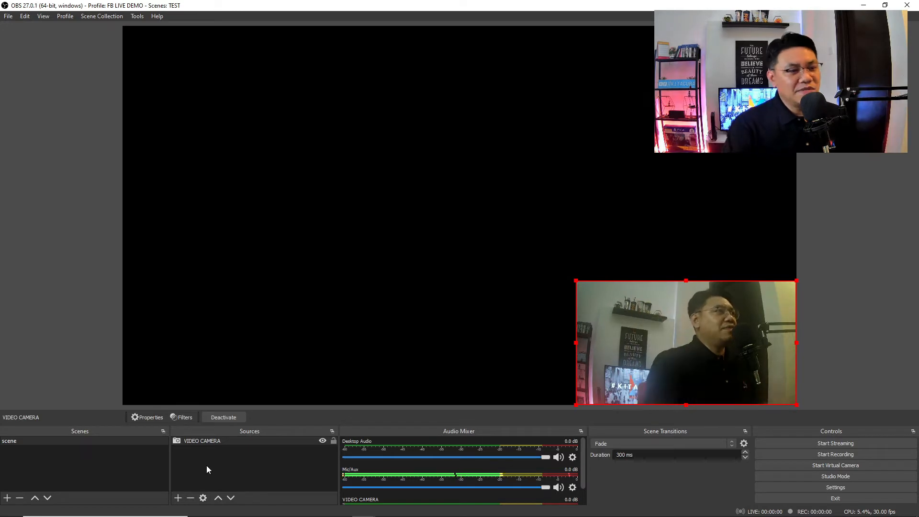
{"action": "left_click", "coordinate": [177, 498]}
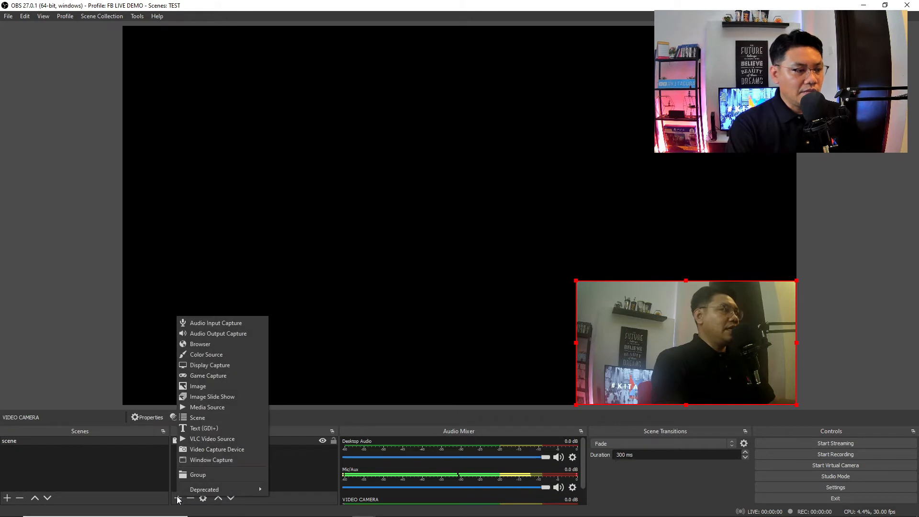
- Add an Image source named BACKGROUND
{"action": "left_click", "coordinate": [198, 387]}
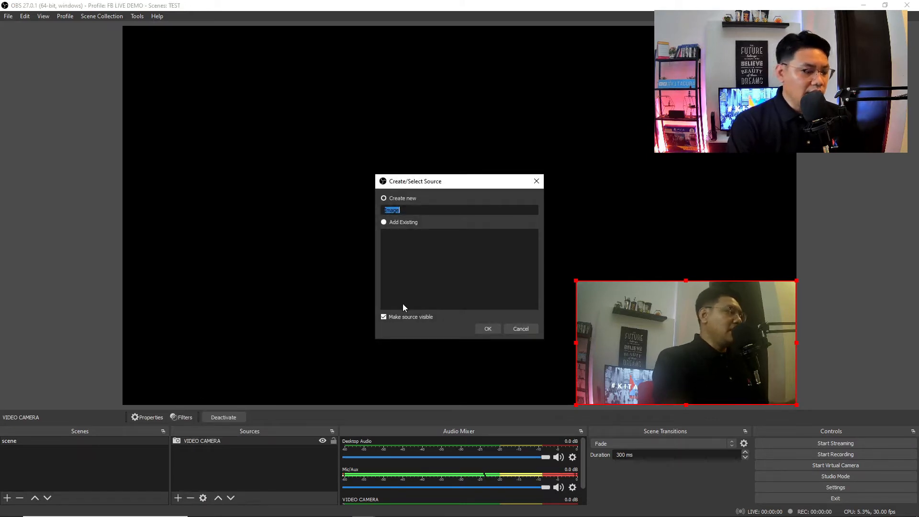
{"action": "type", "text": "BACK"}
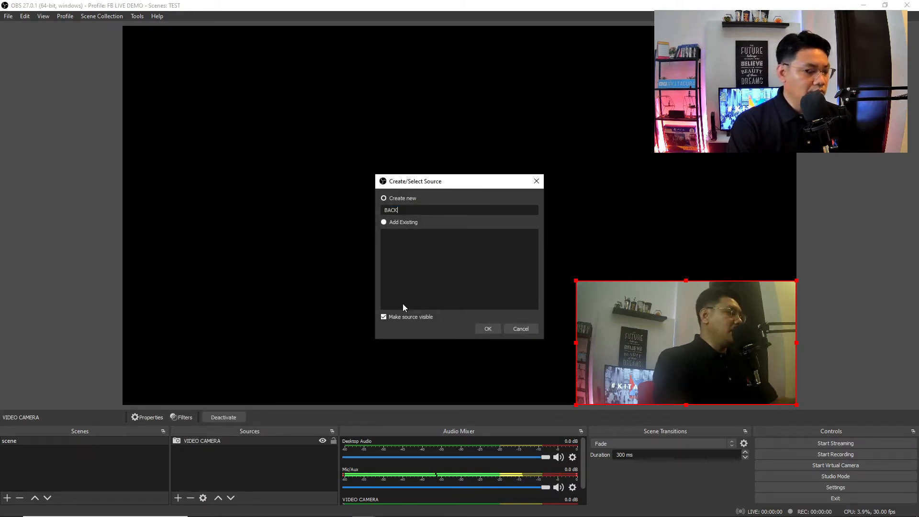
{"action": "type", "text": "GR"}
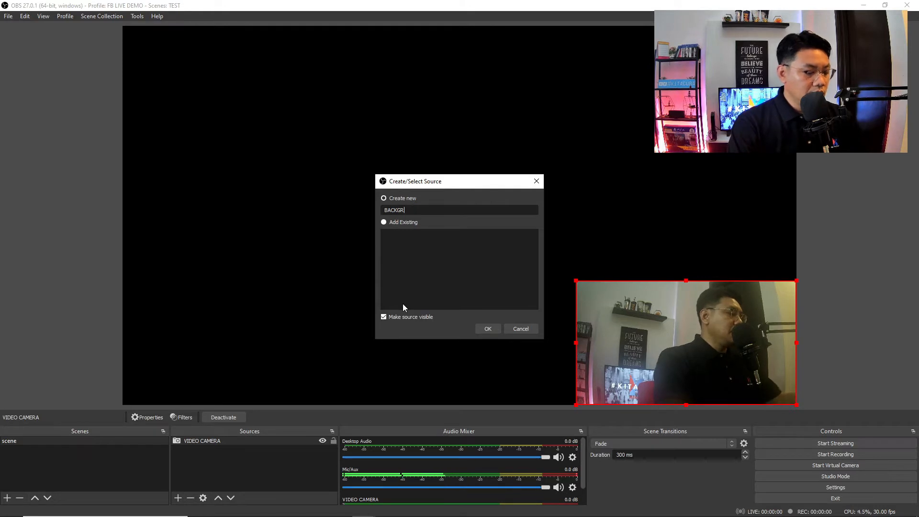
{"action": "type", "text": "OUND"}
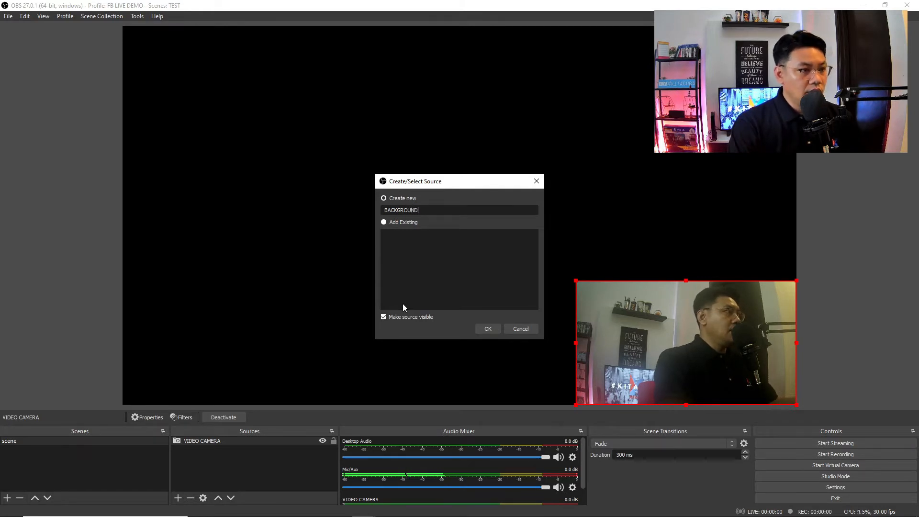
{"action": "left_click", "coordinate": [492, 328]}
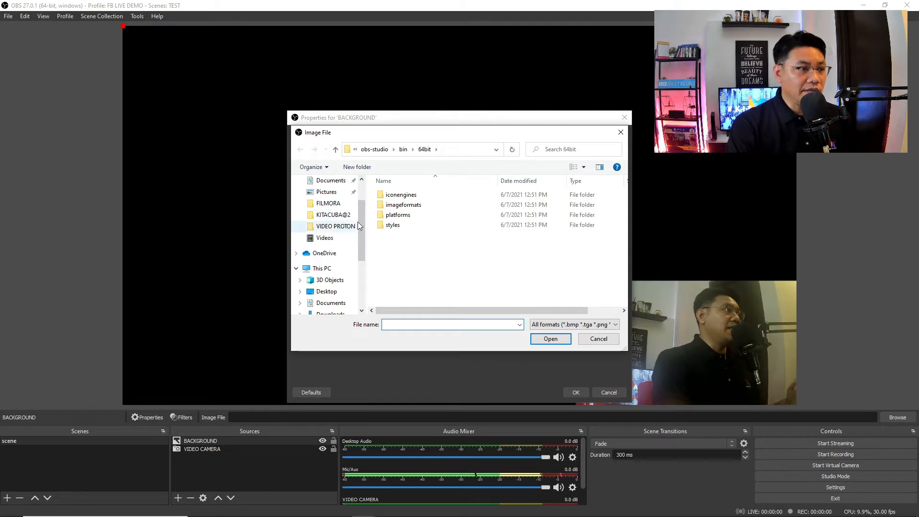
- Load photo (7) from Desktop > PROTON > PROTON X50 > X50 FLAGSHIP as its image
{"action": "scroll", "coordinate": [358, 222], "scroll_direction": "down", "scroll_amount": 2}
{"action": "left_click", "coordinate": [334, 235]}
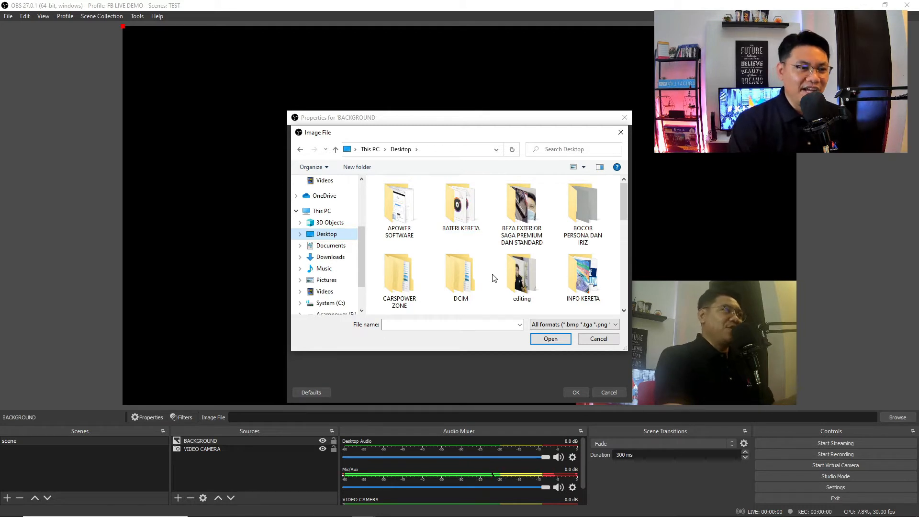
{"action": "scroll", "coordinate": [502, 268], "scroll_direction": "down", "scroll_amount": 3}
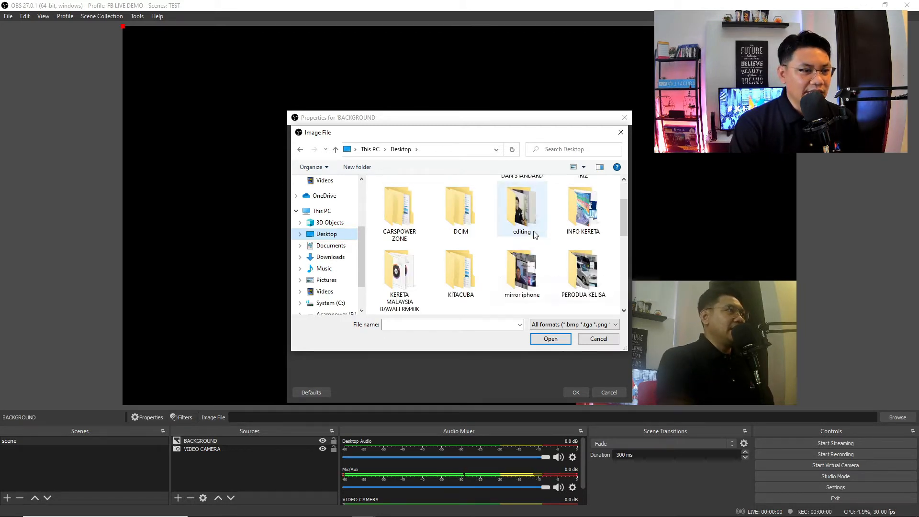
{"action": "scroll", "coordinate": [520, 249], "scroll_direction": "down", "scroll_amount": 2}
{"action": "scroll", "coordinate": [522, 251], "scroll_direction": "up", "scroll_amount": 5}
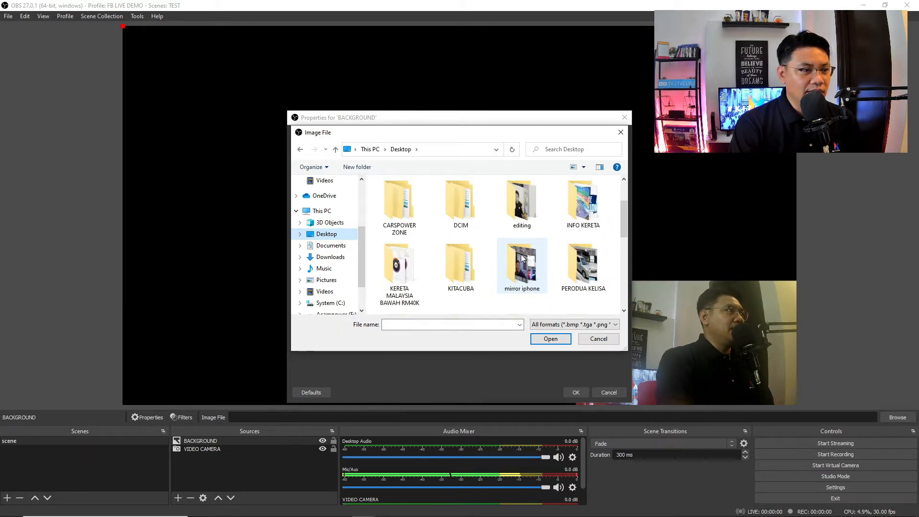
{"action": "scroll", "coordinate": [536, 261], "scroll_direction": "down", "scroll_amount": 1}
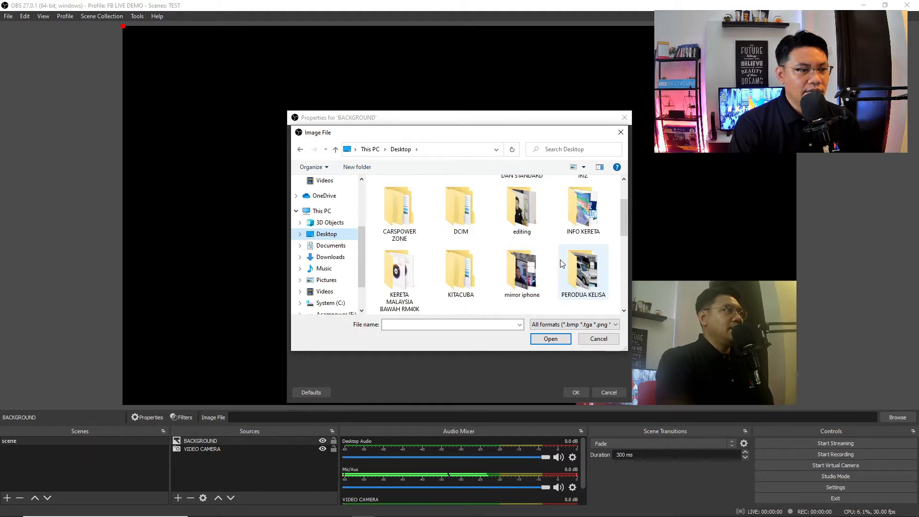
{"action": "scroll", "coordinate": [520, 268], "scroll_direction": "down", "scroll_amount": 1}
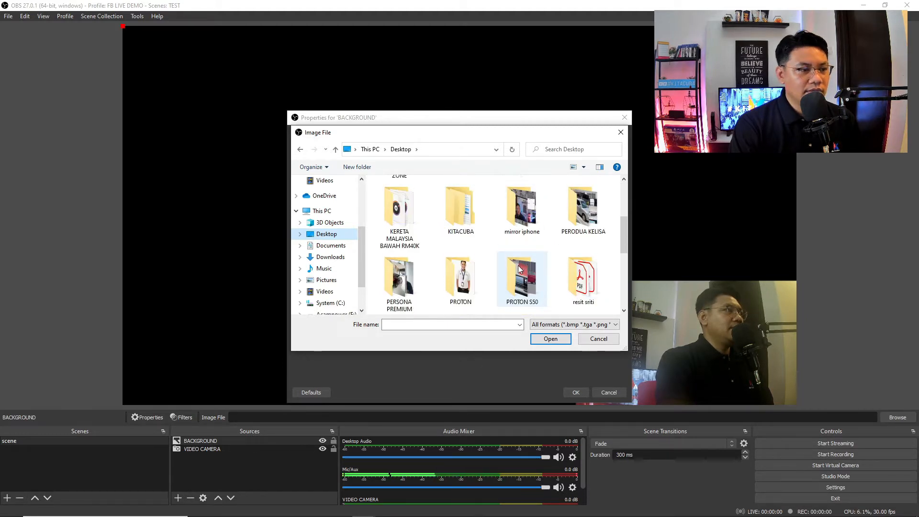
{"action": "double_click", "coordinate": [467, 280]}
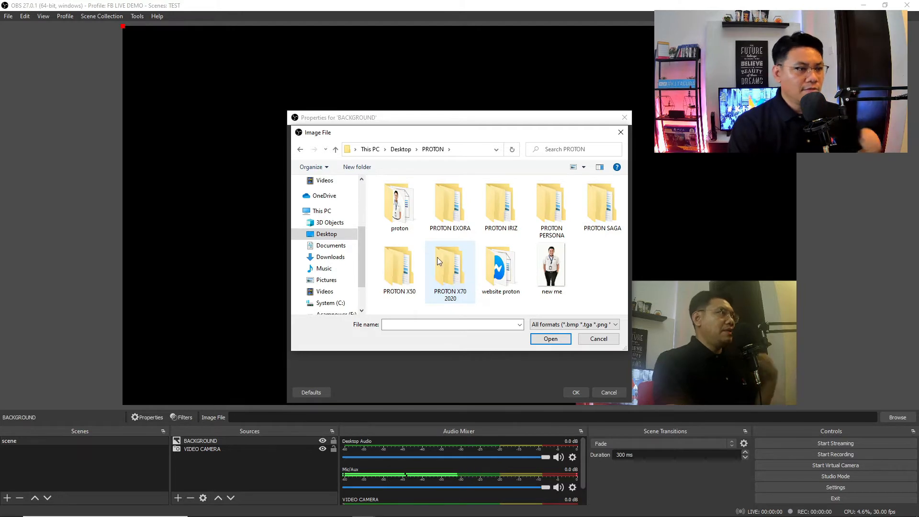
{"action": "double_click", "coordinate": [402, 269]}
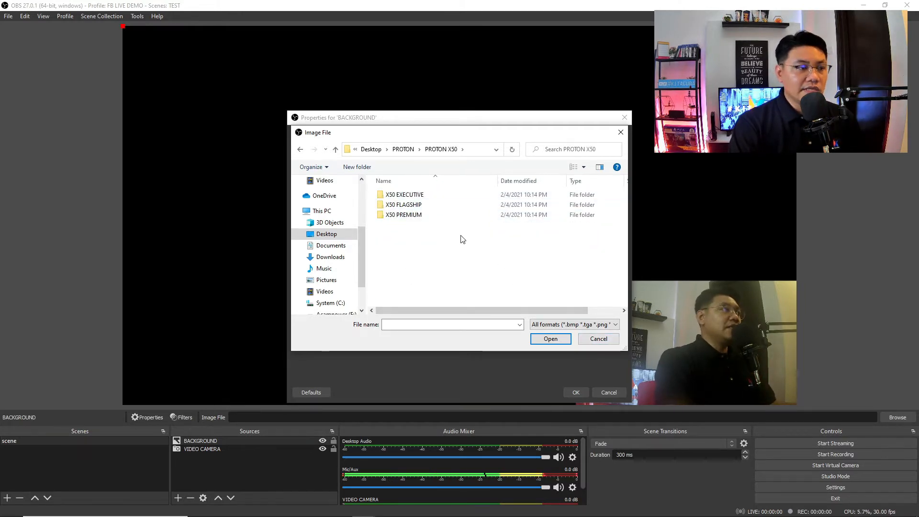
{"action": "double_click", "coordinate": [416, 206]}
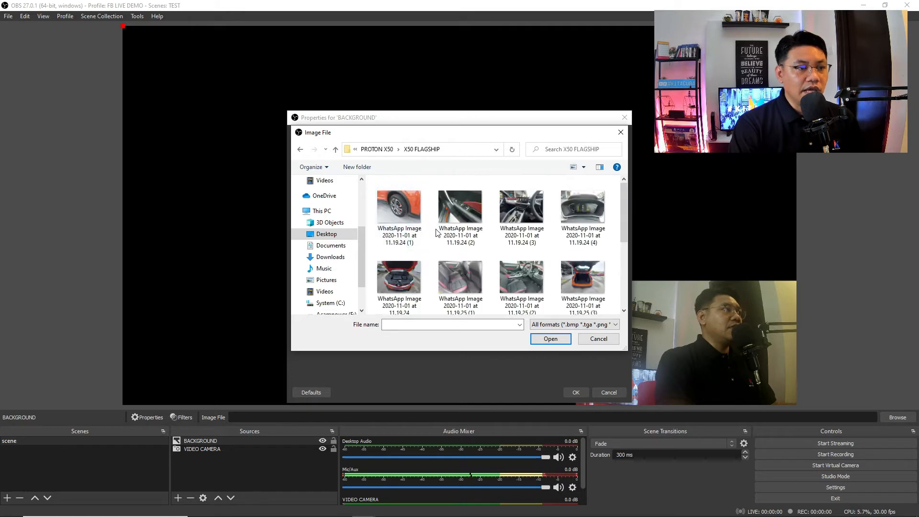
{"action": "scroll", "coordinate": [511, 290], "scroll_direction": "down", "scroll_amount": 1}
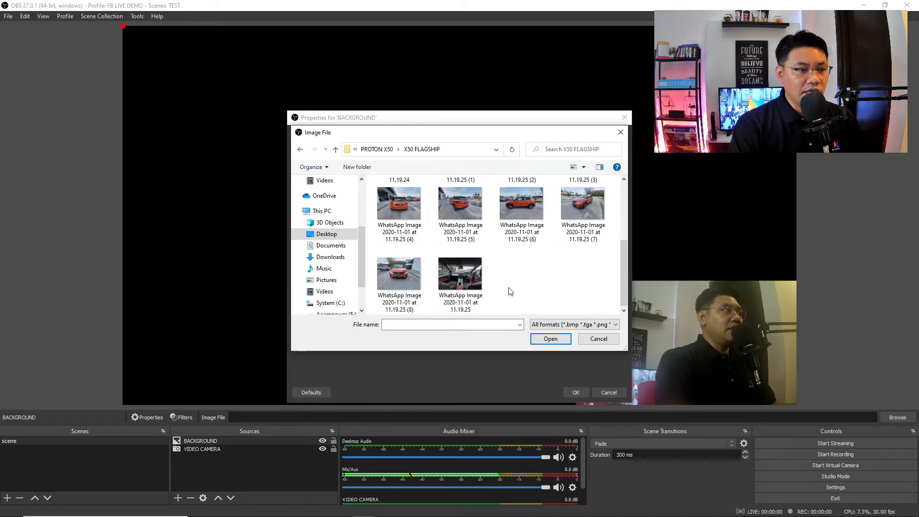
{"action": "left_click", "coordinate": [568, 203]}
{"action": "left_click", "coordinate": [538, 340]}
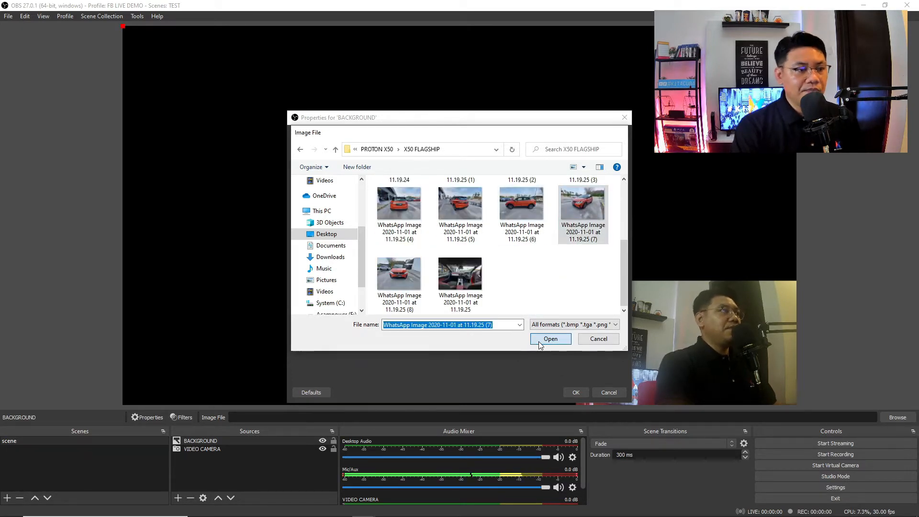
- Resize the BACKGROUND car photo so it fills the whole canvas
{"action": "left_click", "coordinate": [573, 392]}
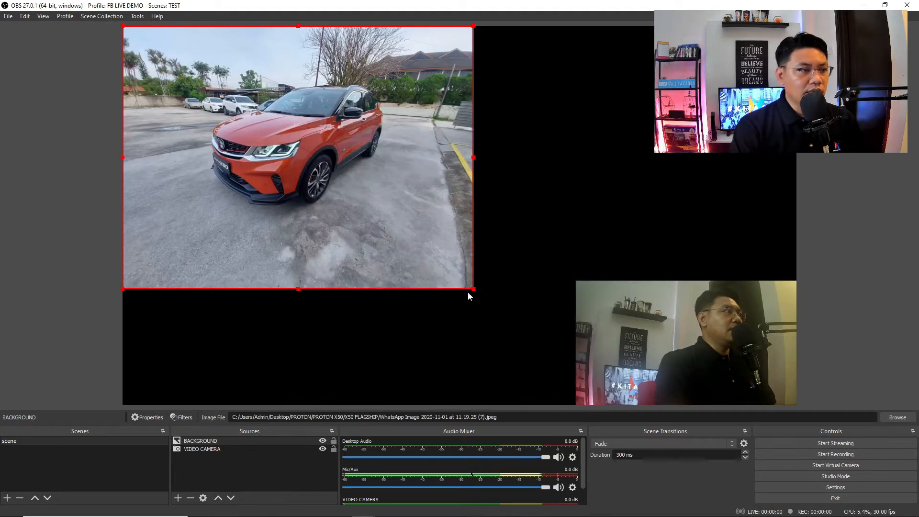
{"action": "left_click_drag", "start_coordinate": [473, 289], "coordinate": [797, 390]}
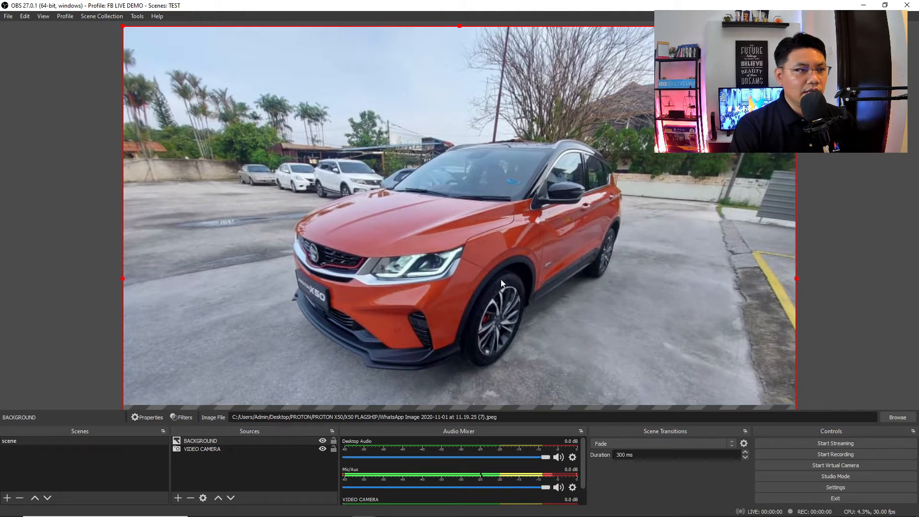
{"action": "left_click_drag", "start_coordinate": [500, 280], "coordinate": [501, 154]}
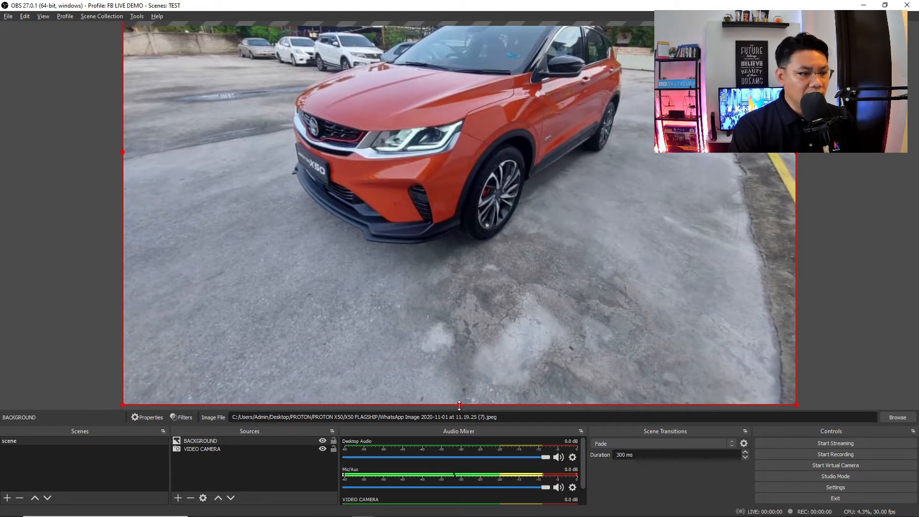
{"action": "left_click_drag", "start_coordinate": [459, 406], "coordinate": [462, 290]}
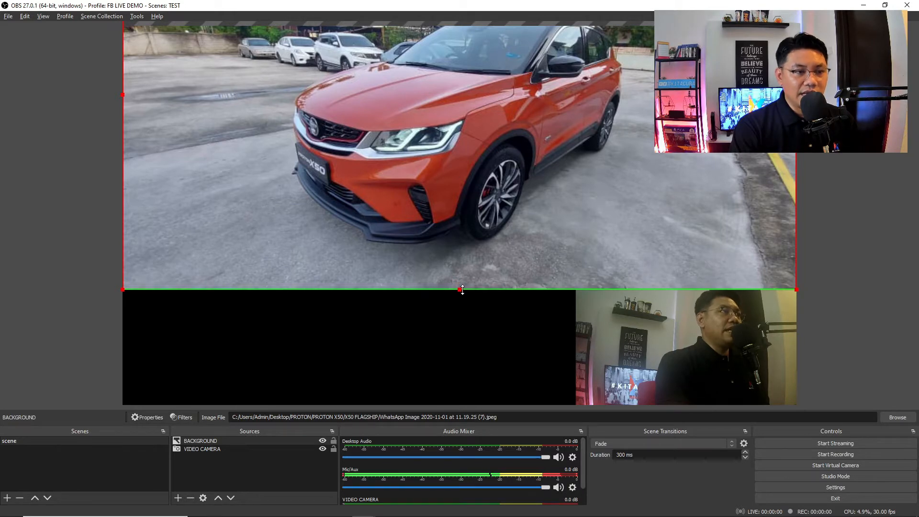
{"action": "left_click_drag", "start_coordinate": [484, 165], "coordinate": [484, 289]}
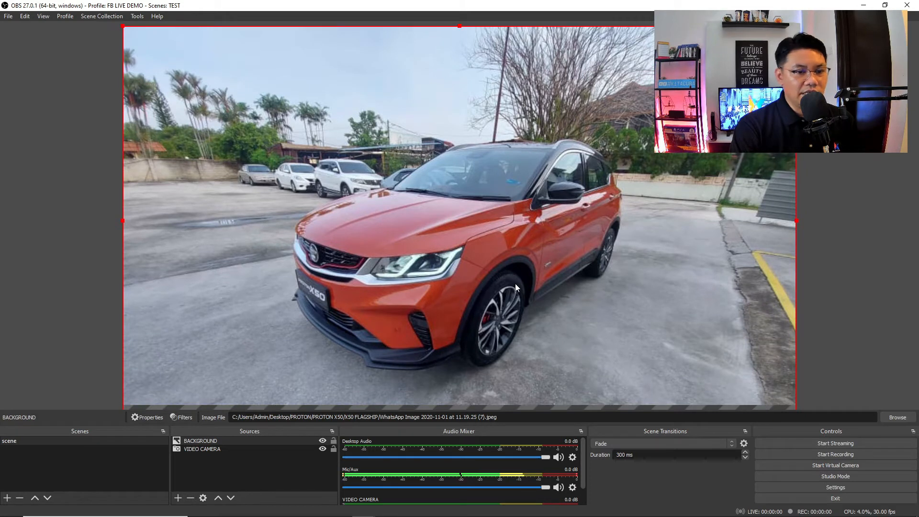
{"action": "left_click", "coordinate": [860, 249]}
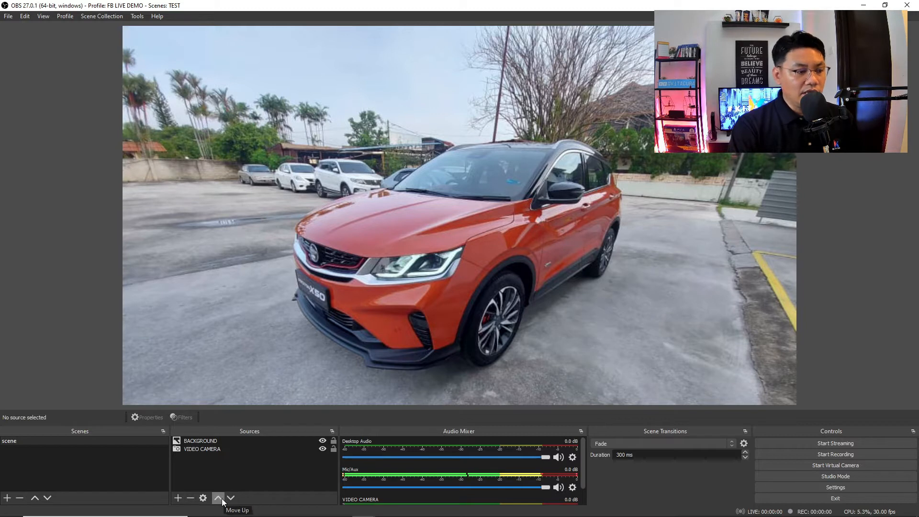
- Move the VIDEO CAMERA source above BACKGROUND in the source order
{"action": "left_click", "coordinate": [207, 449]}
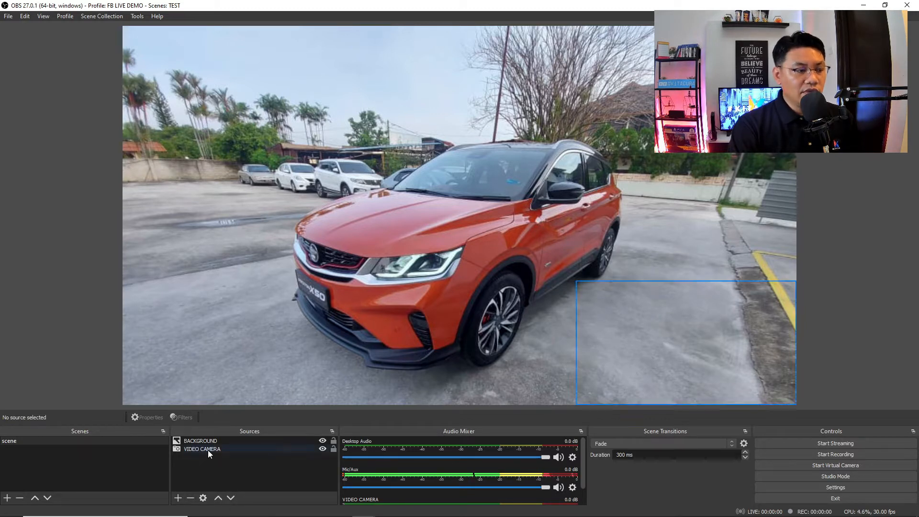
{"action": "left_click", "coordinate": [218, 498]}
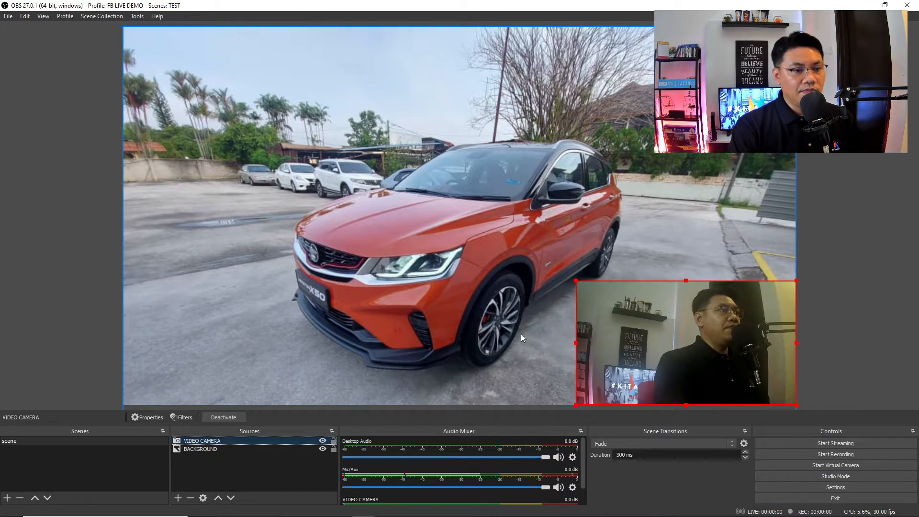
{"action": "left_click", "coordinate": [826, 223]}
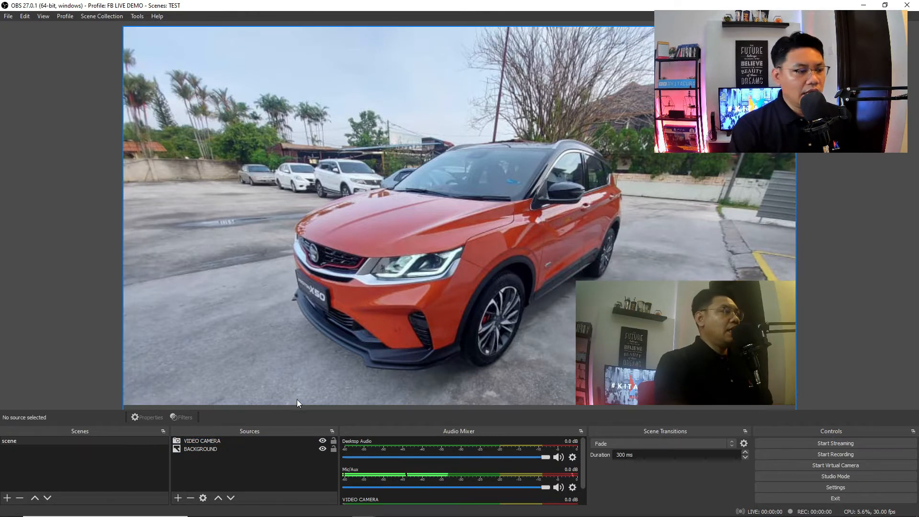
{"action": "left_click", "coordinate": [177, 497]}
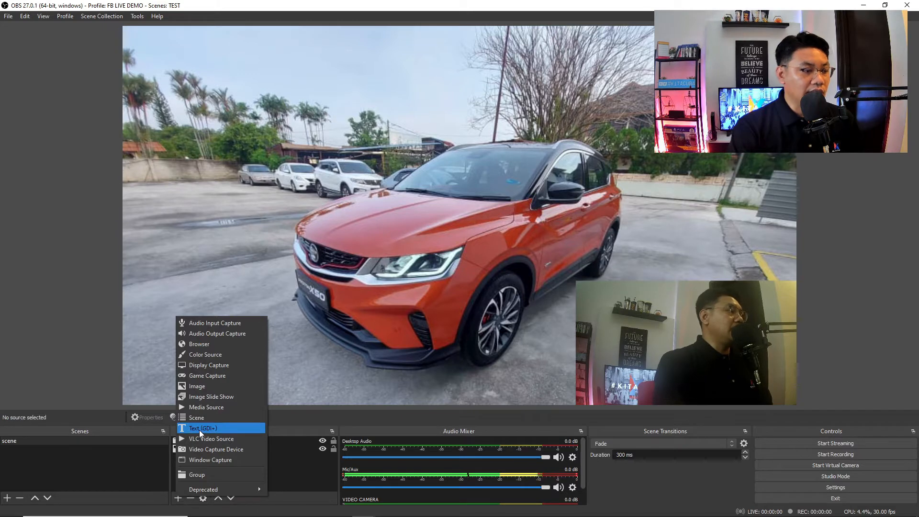
- Add a Text (GDI+) source named NO TEL containing the presenter's name and phone number
{"action": "left_click", "coordinate": [212, 429]}
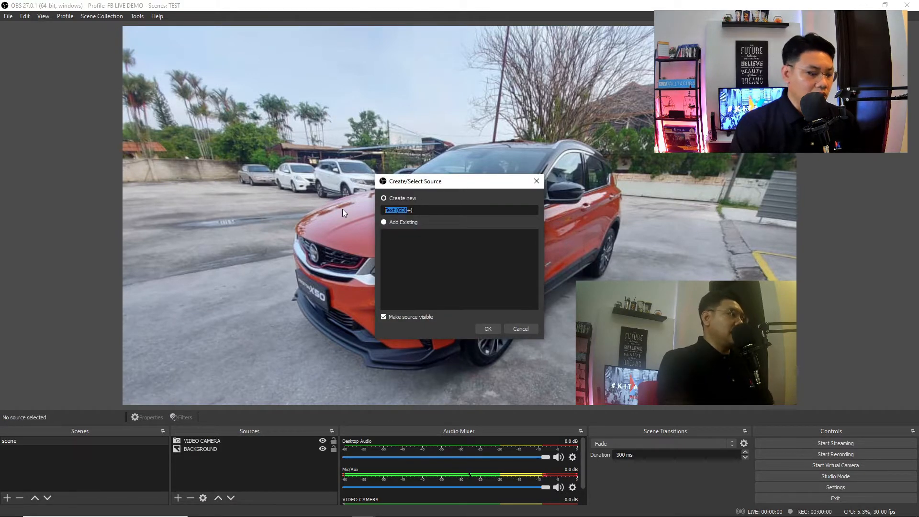
{"action": "type", "text": "NO TEL"}
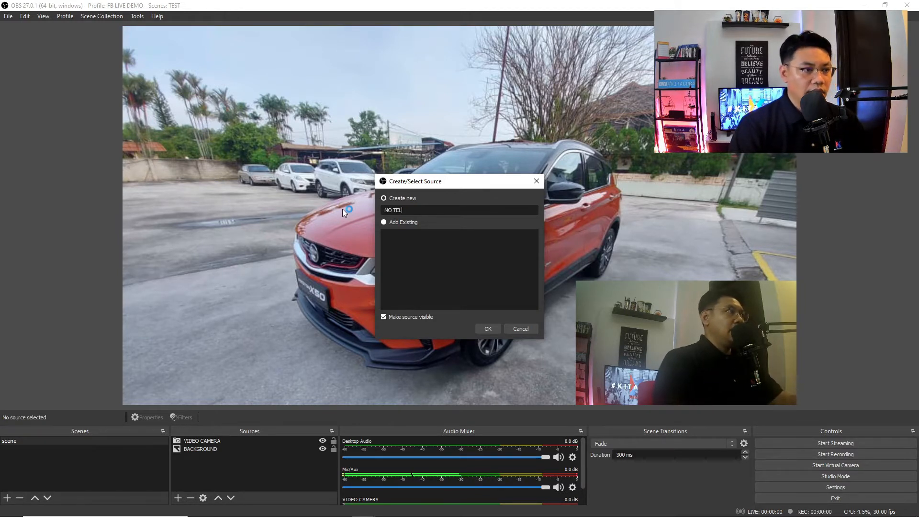
{"action": "left_click", "coordinate": [481, 330]}
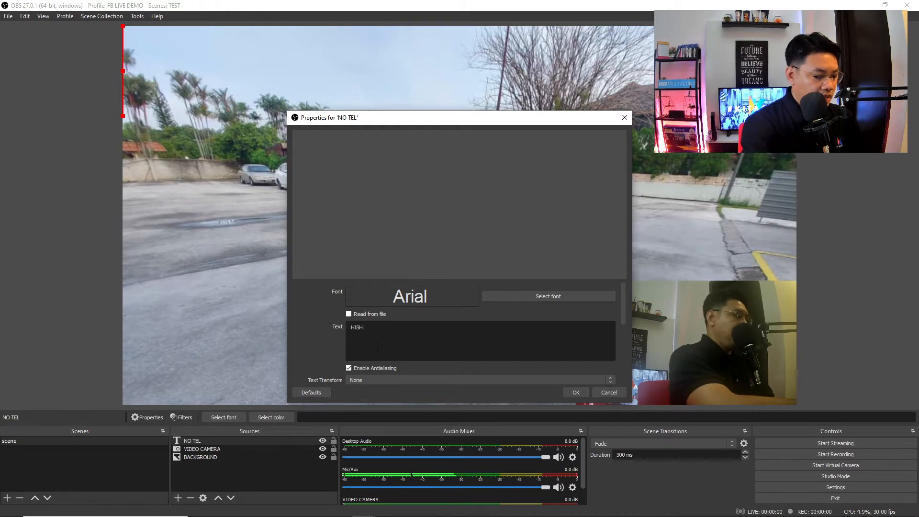
{"action": "type", "text": "AB HAMID"}
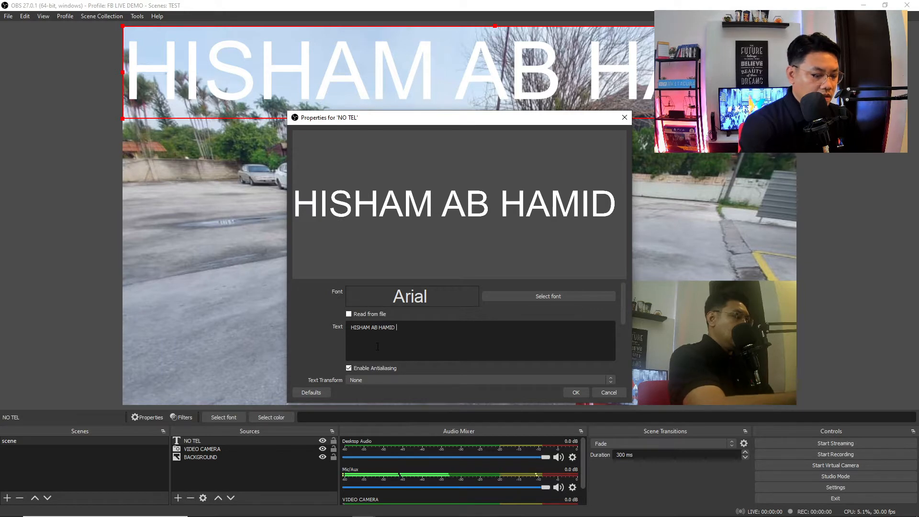
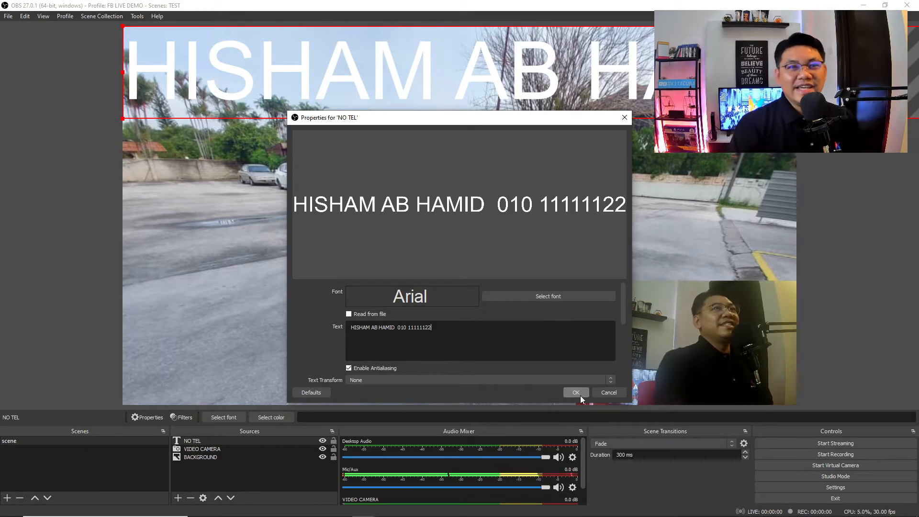
- Set the NO TEL text font to Franklin Gothic Heavy
{"action": "left_click", "coordinate": [554, 295]}
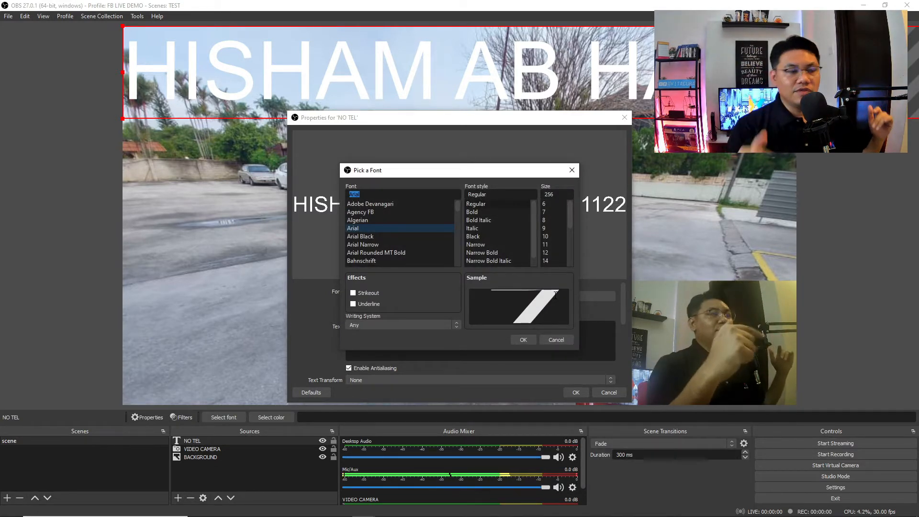
{"action": "scroll", "coordinate": [458, 211], "scroll_direction": "down", "scroll_amount": 3}
{"action": "mouse_move", "coordinate": [458, 212]}
{"action": "left_mouse_down"}
{"action": "mouse_move", "coordinate": [458, 241]}
{"action": "mouse_move", "coordinate": [457, 225]}
{"action": "left_mouse_up"}
{"action": "left_click", "coordinate": [417, 213]}
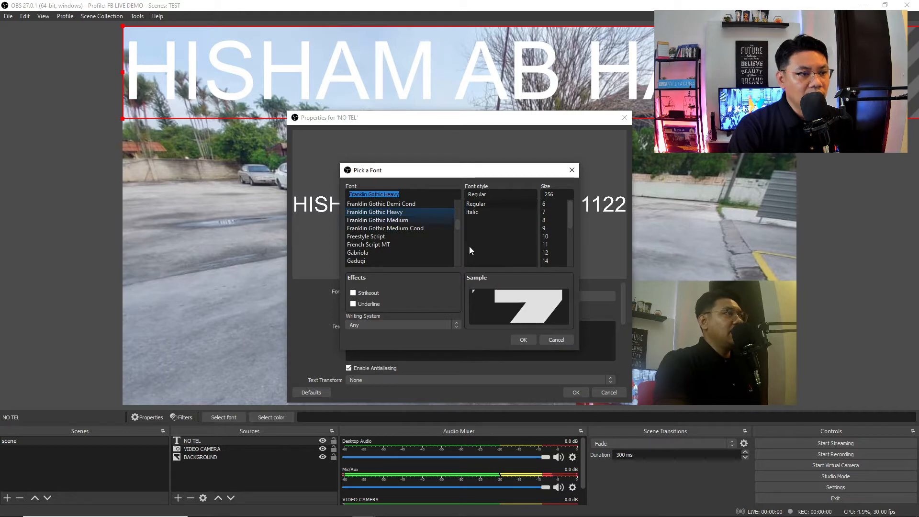
{"action": "left_click", "coordinate": [522, 339]}
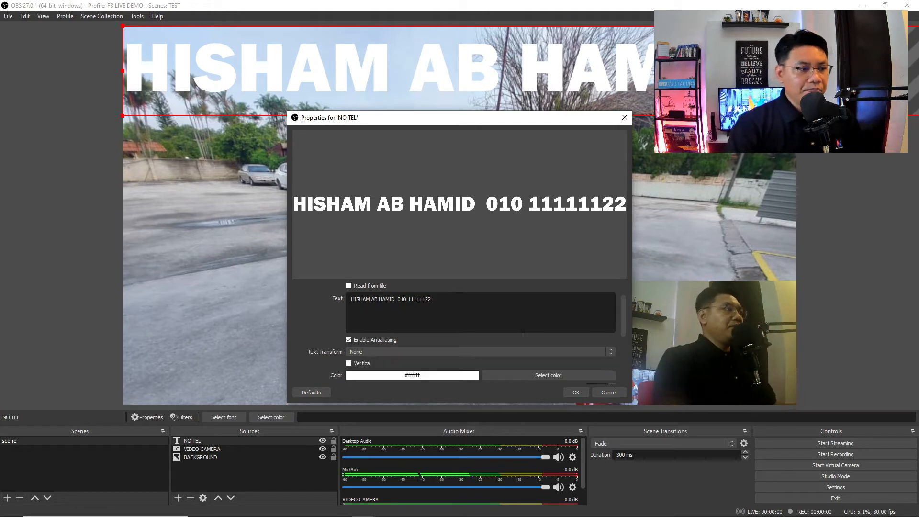
- Colour the NO TEL text light blue #00aaff
{"action": "scroll", "coordinate": [523, 334], "scroll_direction": "down", "scroll_amount": 4}
{"action": "left_click", "coordinate": [518, 346]}
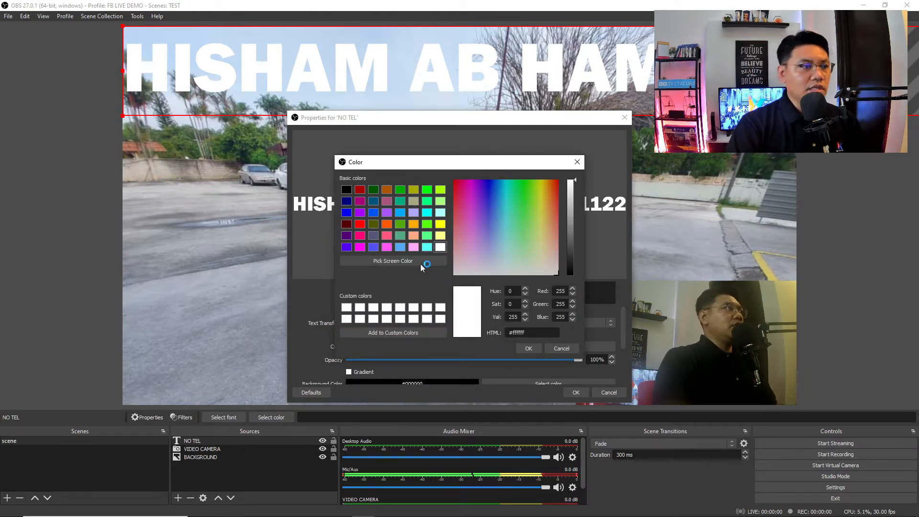
{"action": "left_click", "coordinate": [400, 213]}
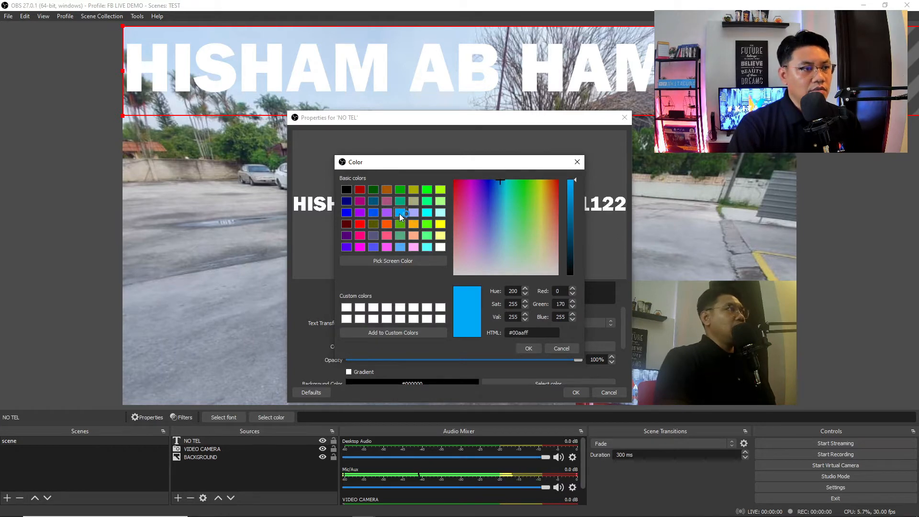
{"action": "left_click", "coordinate": [528, 348]}
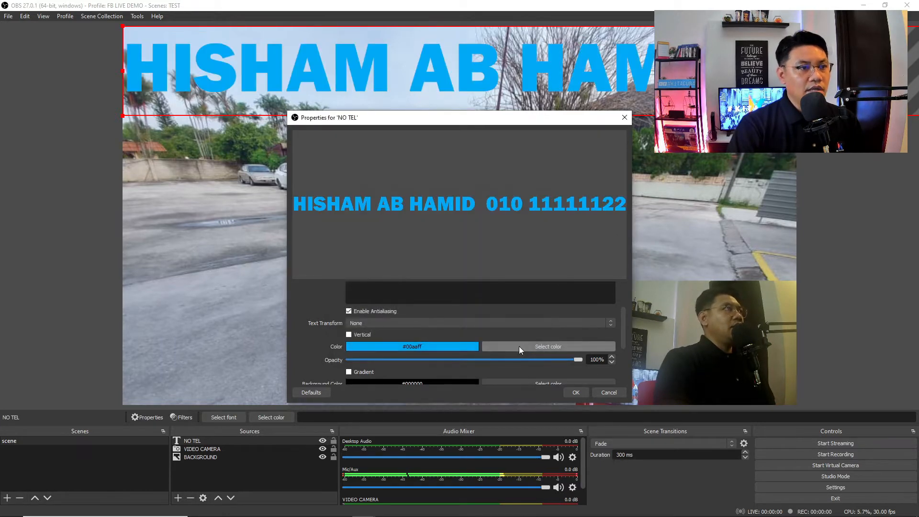
- Try a red colour gradient on the text, then turn the gradient back off
{"action": "scroll", "coordinate": [505, 346], "scroll_direction": "down", "scroll_amount": 1}
{"action": "scroll", "coordinate": [505, 345], "scroll_direction": "down", "scroll_amount": 2}
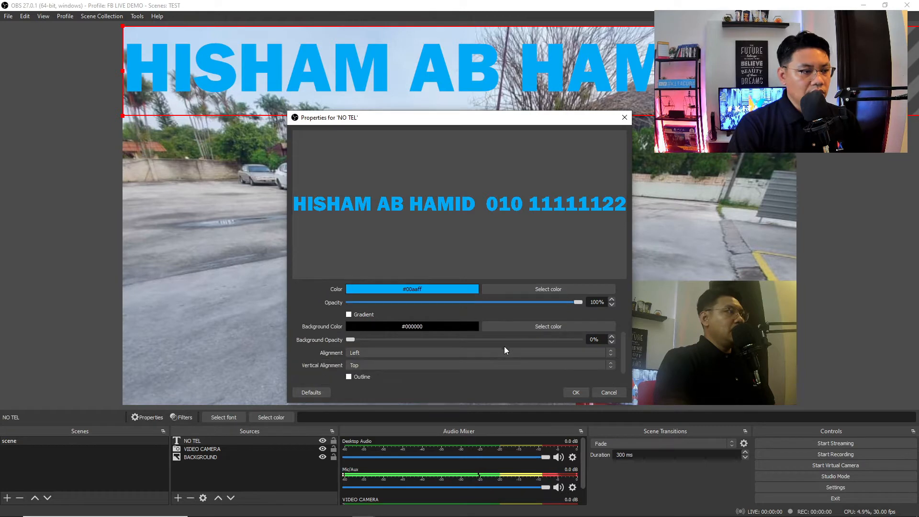
{"action": "left_click", "coordinate": [349, 315]}
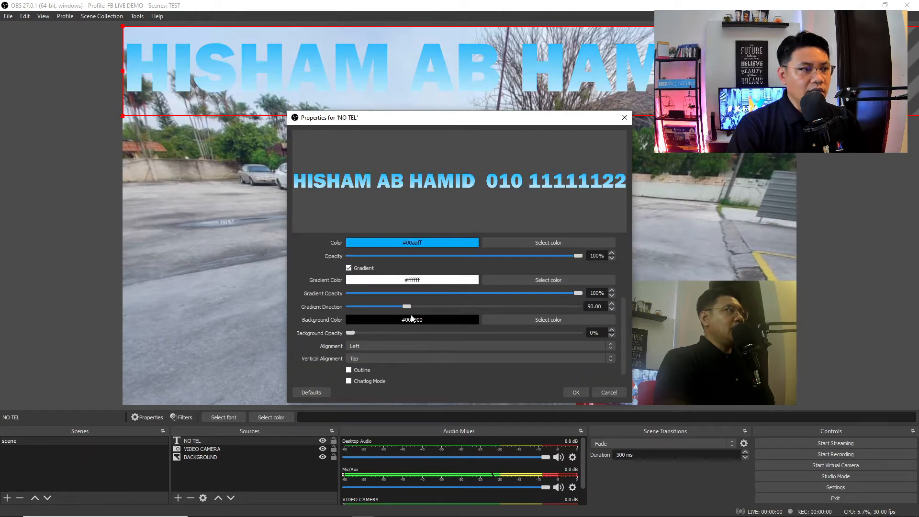
{"action": "left_click", "coordinate": [521, 282]}
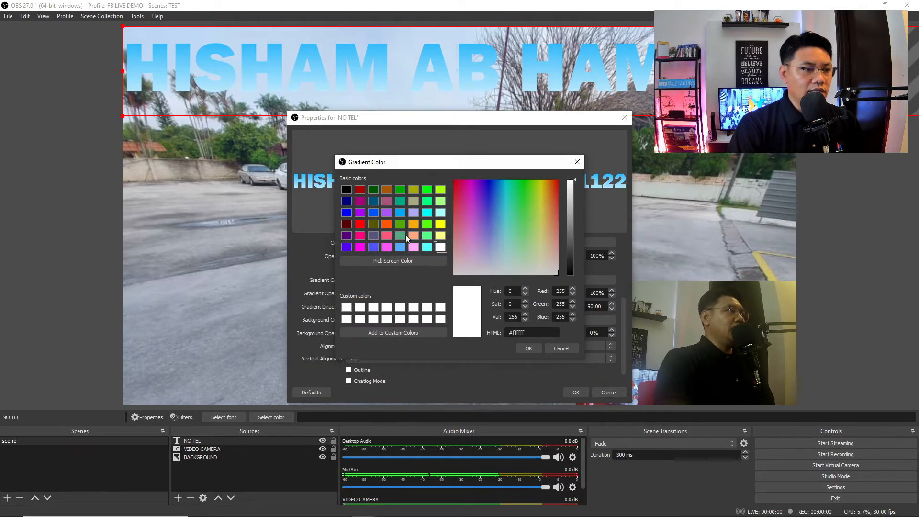
{"action": "left_click", "coordinate": [360, 224]}
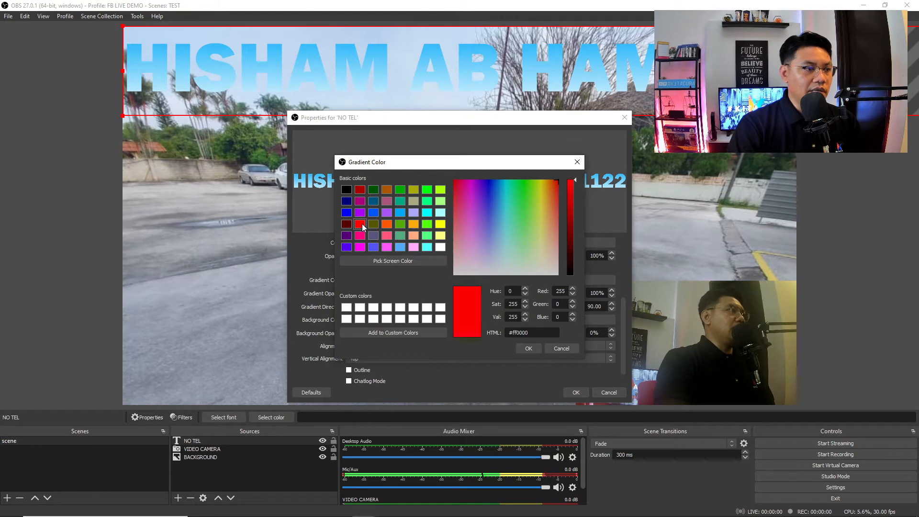
{"action": "left_click", "coordinate": [529, 348]}
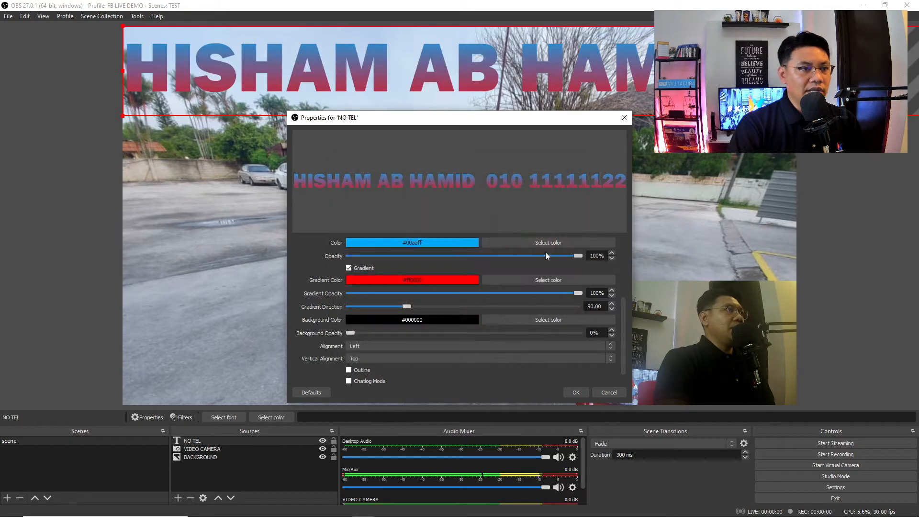
{"action": "left_click", "coordinate": [349, 268]}
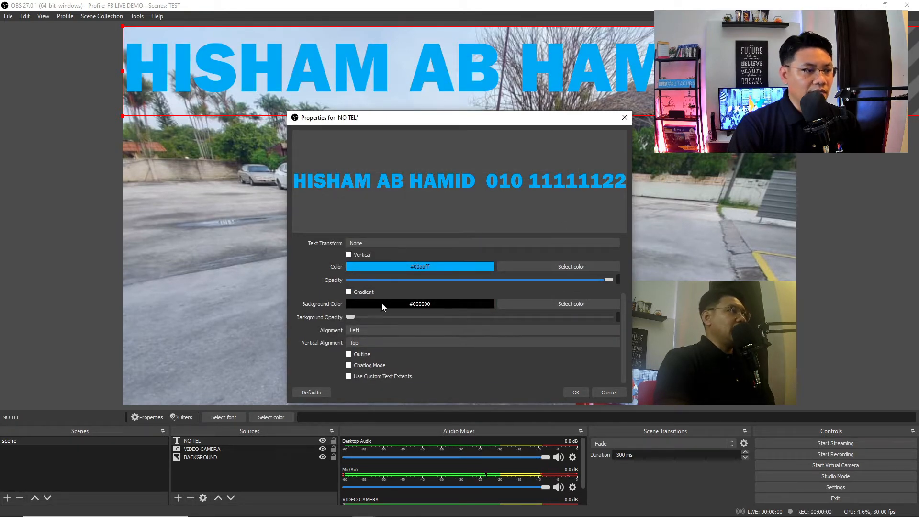
- Enable a red outline on the NO TEL text and set its size to 20
{"action": "left_click", "coordinate": [349, 354]}
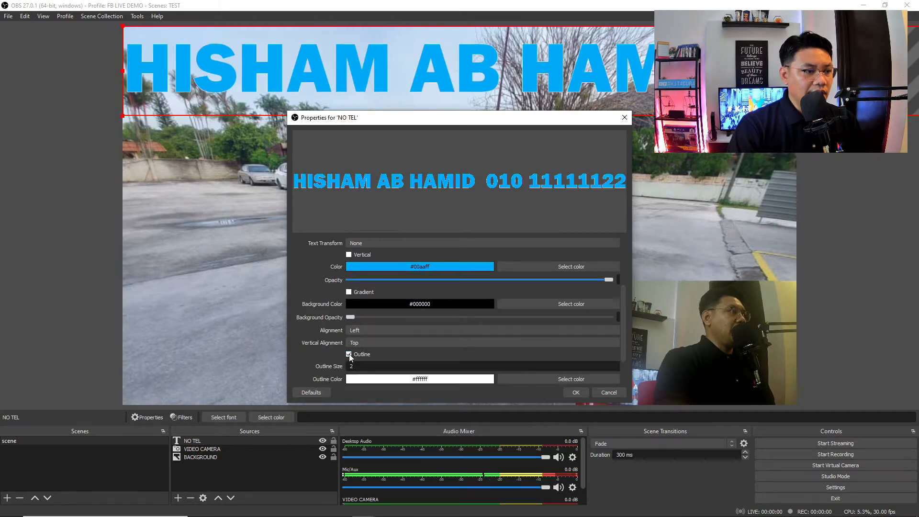
{"action": "scroll", "coordinate": [531, 373], "scroll_direction": "down", "scroll_amount": 1}
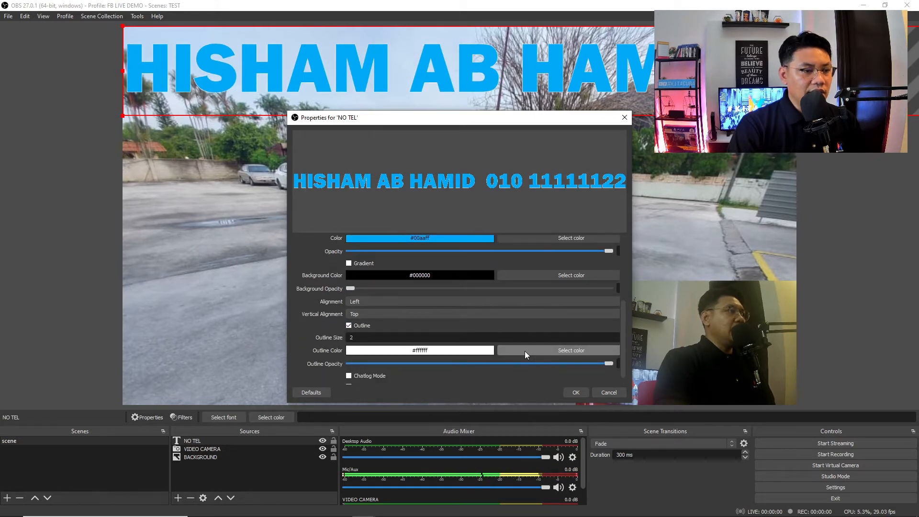
{"action": "left_click", "coordinate": [525, 351]}
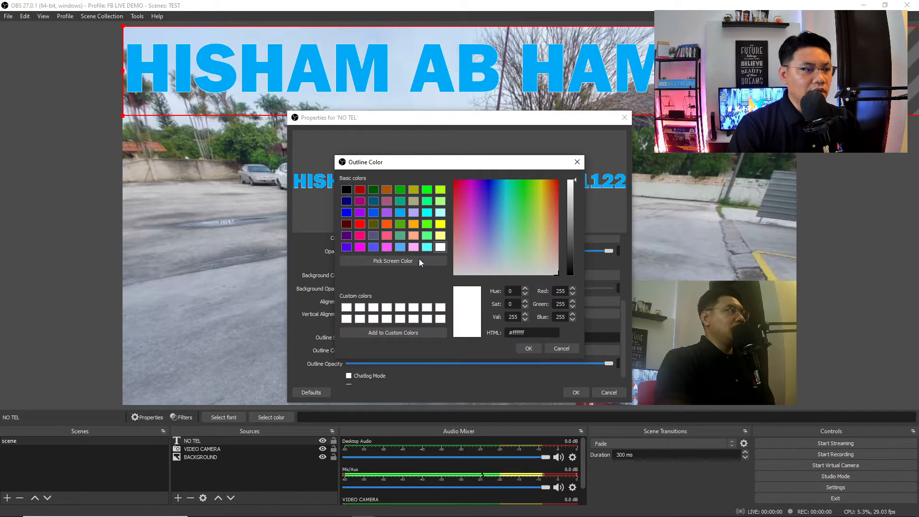
{"action": "left_click", "coordinate": [360, 224]}
{"action": "left_click", "coordinate": [537, 349]}
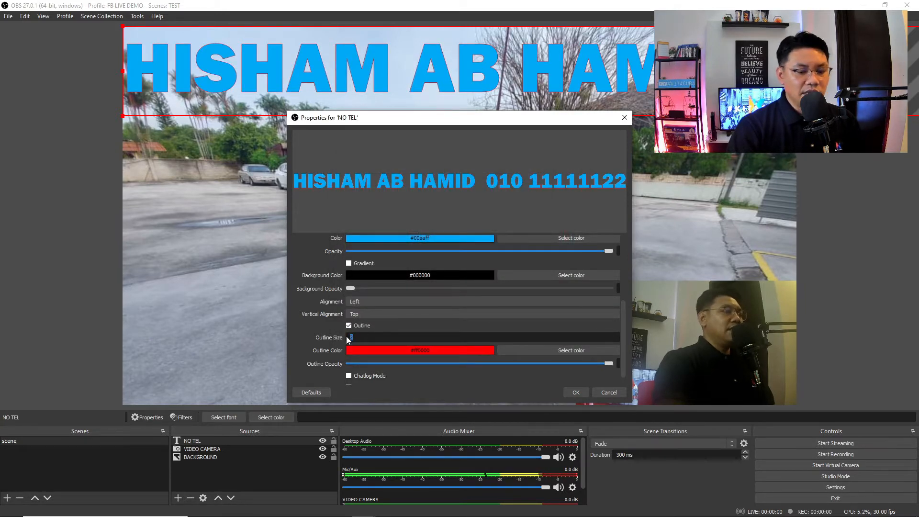
{"action": "type", "text": "10"}
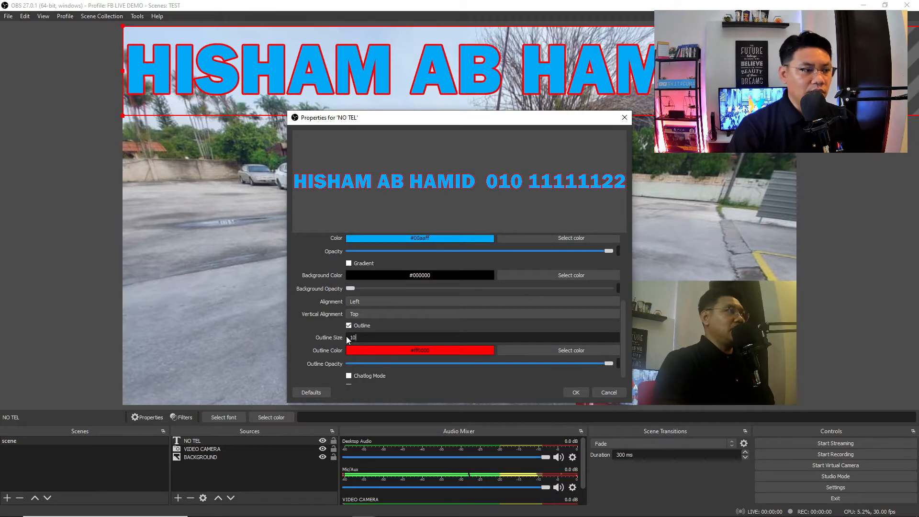
{"action": "key", "text": "BackSpace"}
{"action": "key", "text": "BackSpace"}
{"action": "type", "text": "20"}
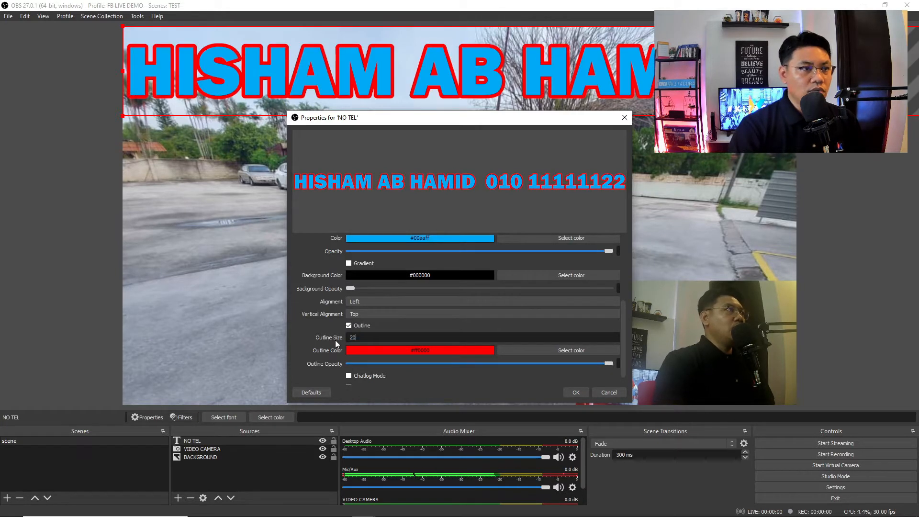
{"action": "scroll", "coordinate": [521, 347], "scroll_direction": "down", "scroll_amount": 1}
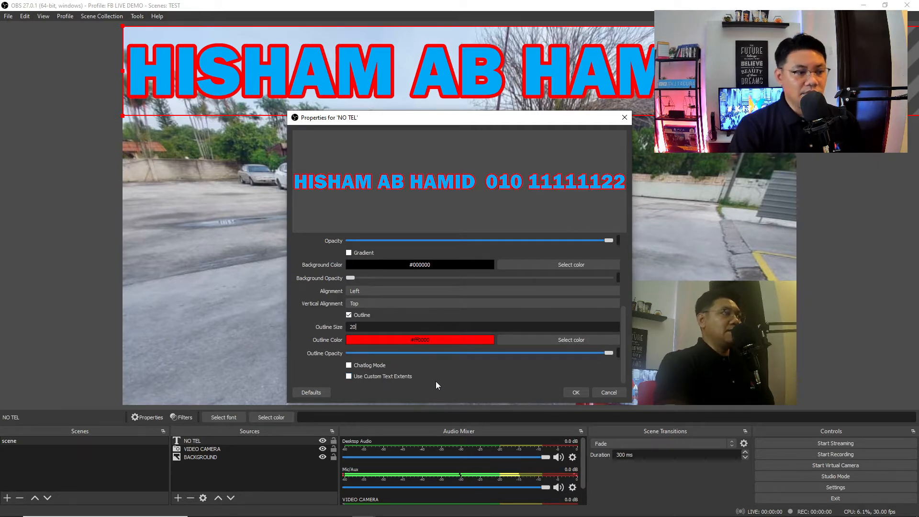
- Confirm the text properties, then scale the NO TEL banner down and move it to the canvas top-left
{"action": "left_click", "coordinate": [572, 392]}
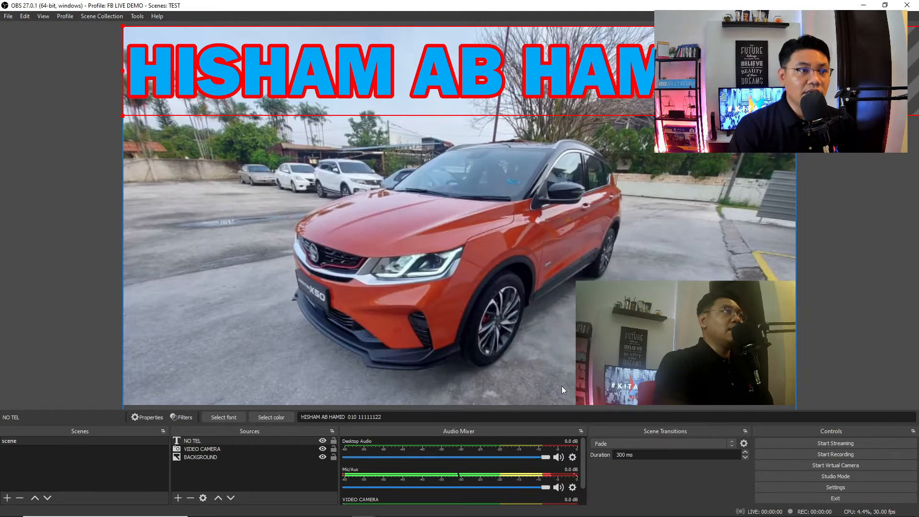
{"action": "left_click_drag", "start_coordinate": [124, 71], "coordinate": [420, 79]}
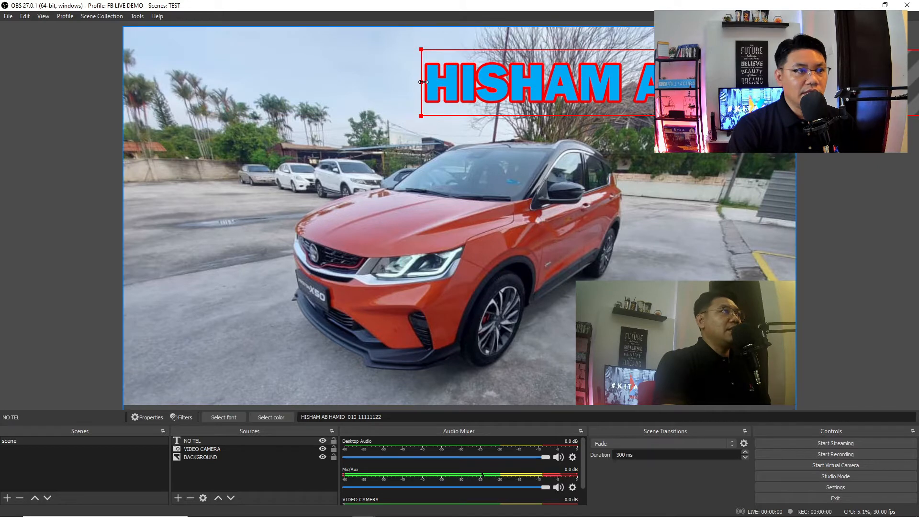
{"action": "left_click_drag", "start_coordinate": [483, 85], "coordinate": [186, 61]}
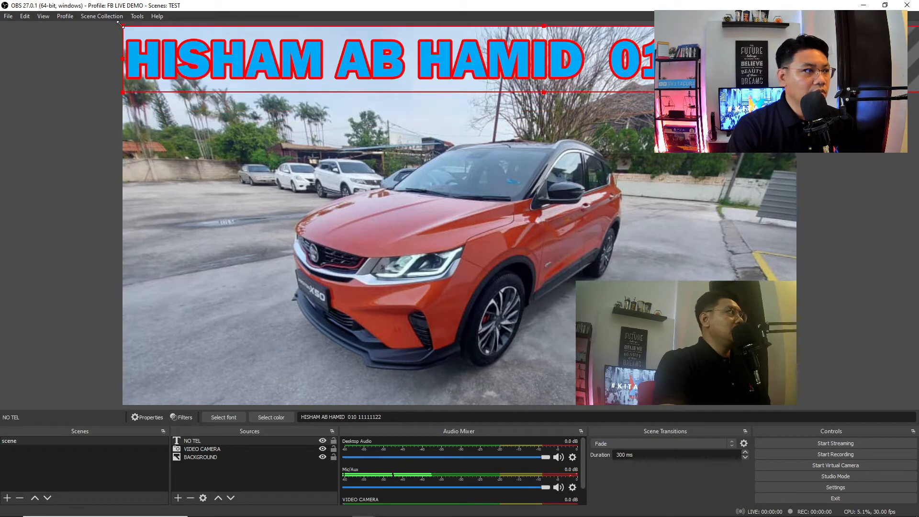
{"action": "left_click_drag", "start_coordinate": [134, 29], "coordinate": [381, 49]}
{"action": "left_click_drag", "start_coordinate": [440, 73], "coordinate": [274, 51]}
{"action": "left_click", "coordinate": [287, 126]}
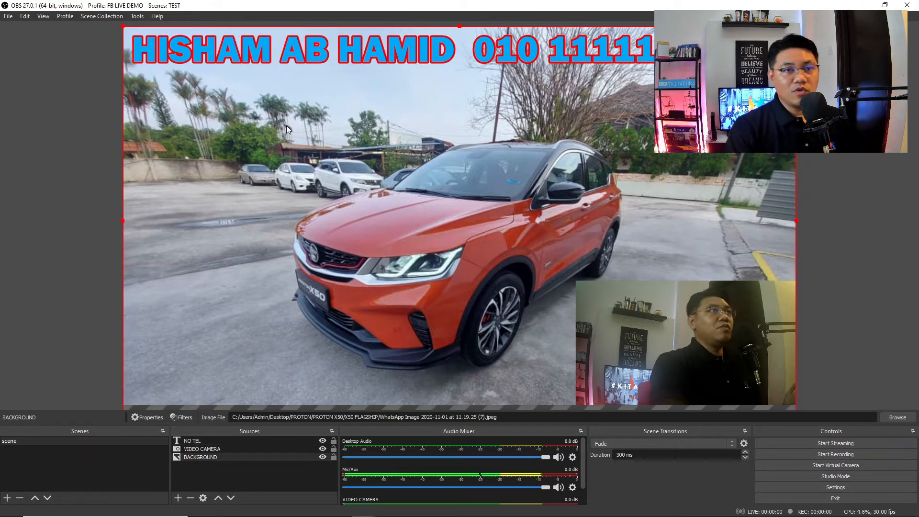
{"action": "left_click", "coordinate": [177, 498]}
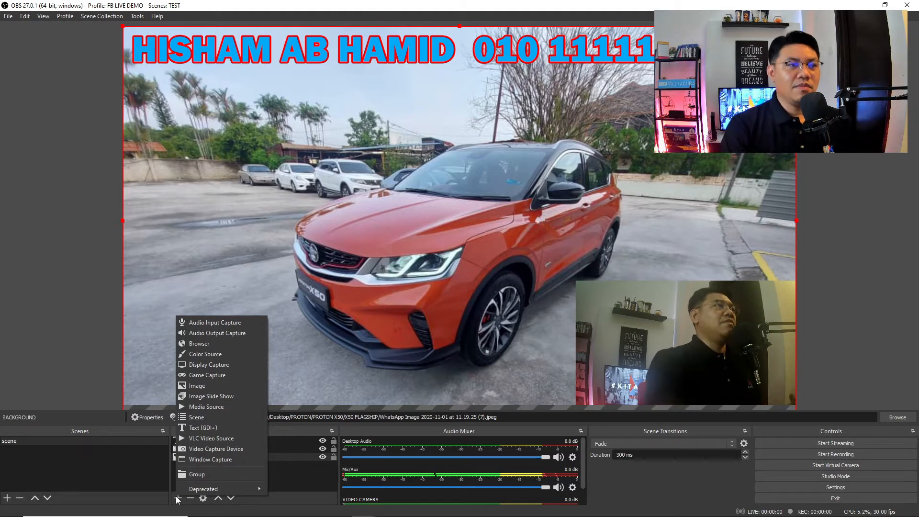
- Add a new Image source named LOGO
{"action": "left_click", "coordinate": [211, 388]}
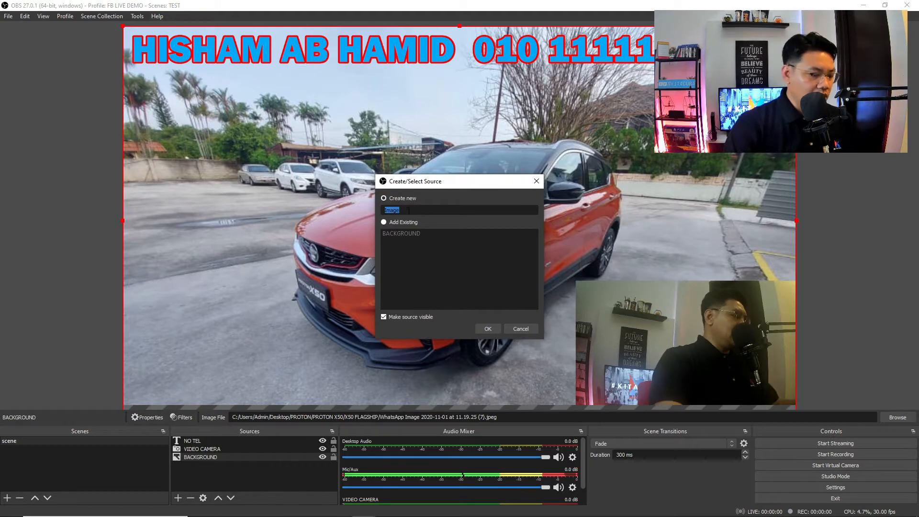
{"action": "type", "text": "LOGO"}
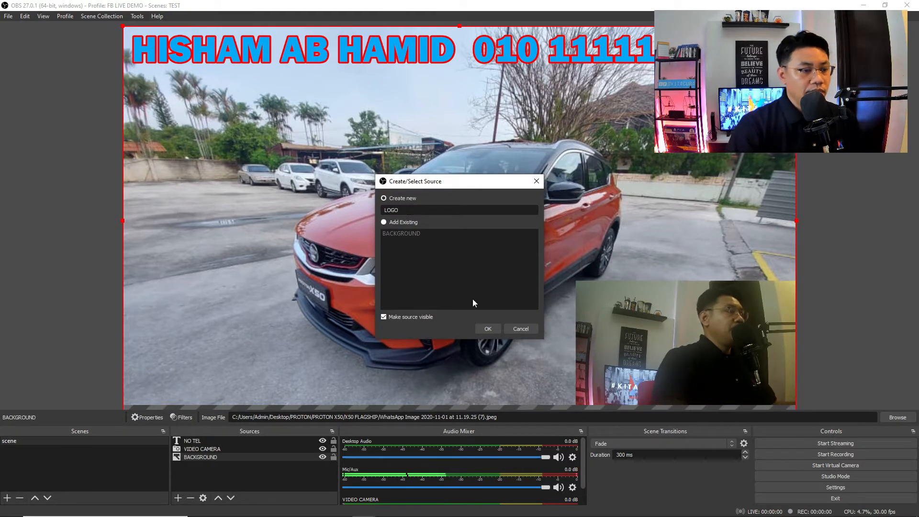
{"action": "left_click", "coordinate": [488, 329]}
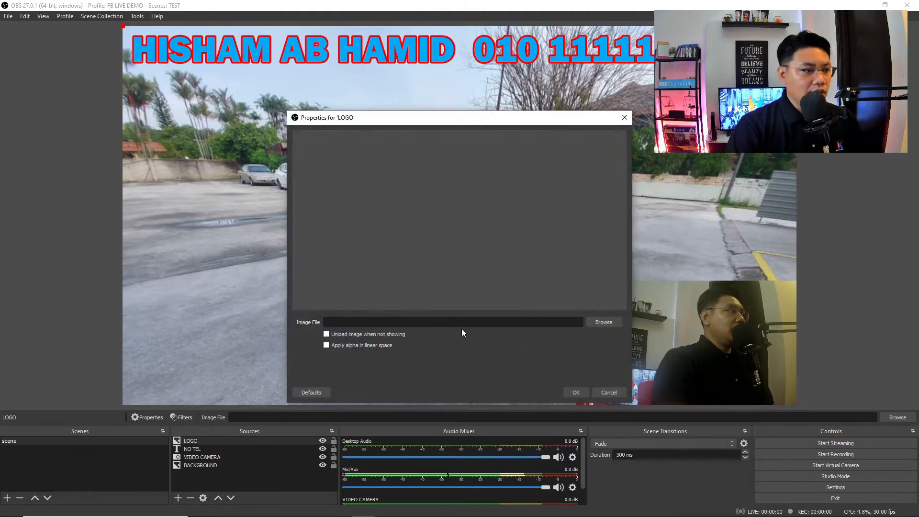
- Load logo proton from the PROTON > website proton folder into the LOGO source
{"action": "left_click", "coordinate": [604, 322]}
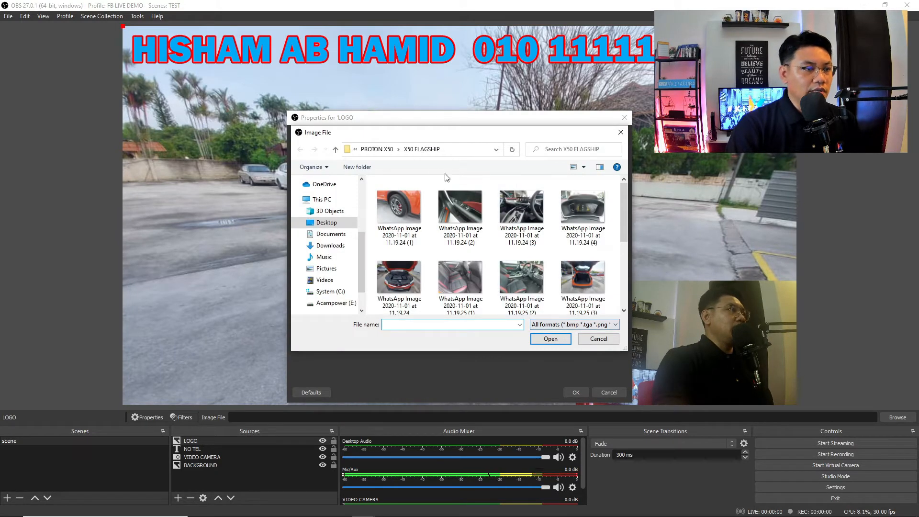
{"action": "left_click", "coordinate": [380, 151]}
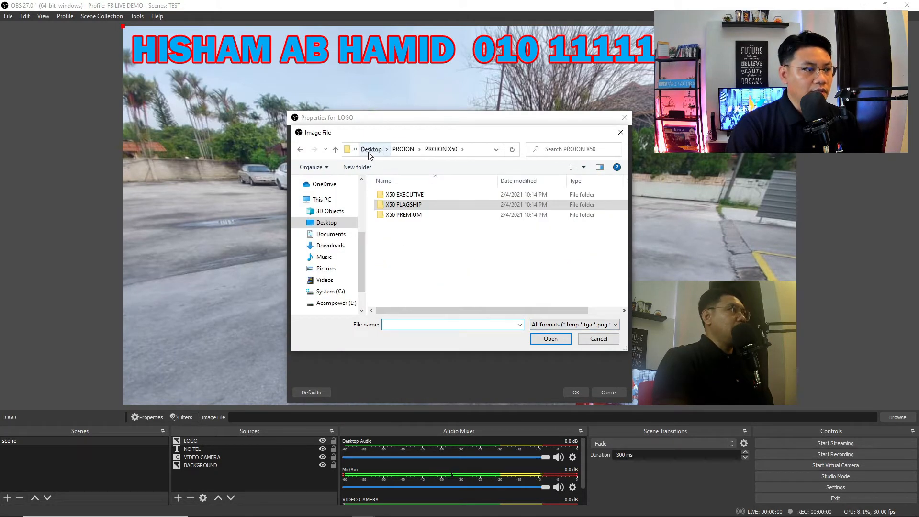
{"action": "left_click", "coordinate": [371, 149]}
{"action": "double_click", "coordinate": [469, 283]}
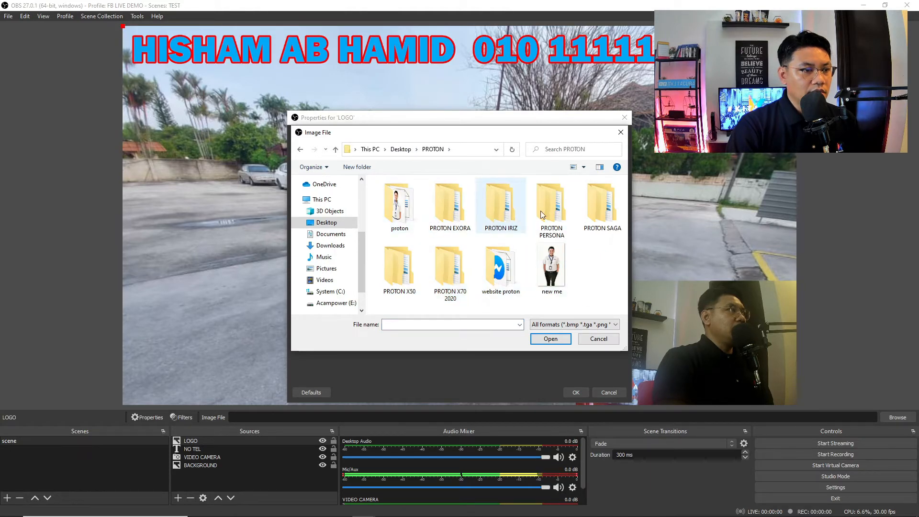
{"action": "double_click", "coordinate": [500, 268]}
{"action": "scroll", "coordinate": [524, 287], "scroll_direction": "down", "scroll_amount": 2}
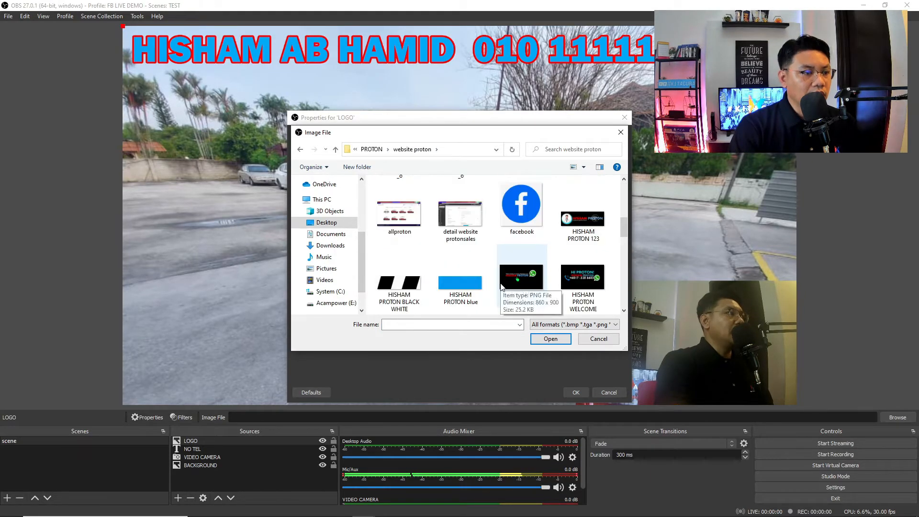
{"action": "scroll", "coordinate": [527, 297], "scroll_direction": "down", "scroll_amount": 2}
{"action": "left_click", "coordinate": [383, 275]}
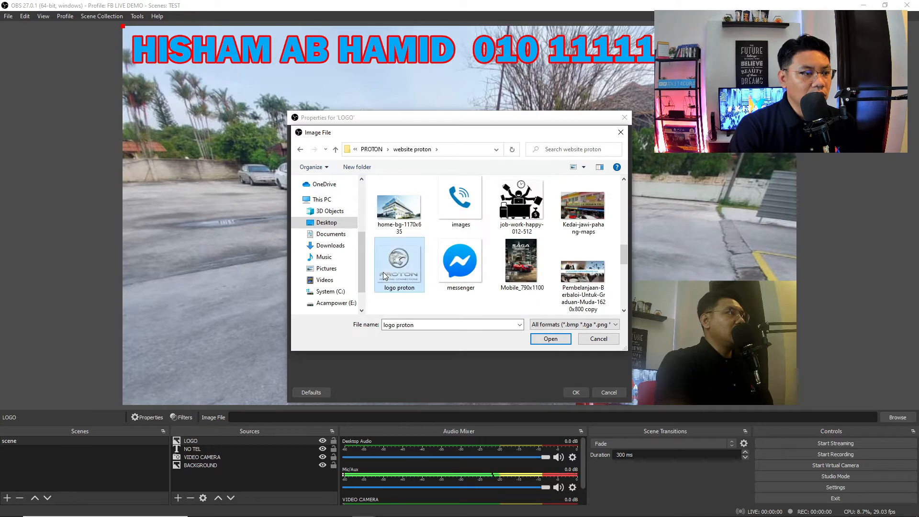
{"action": "left_click", "coordinate": [543, 337]}
{"action": "left_click", "coordinate": [575, 392]}
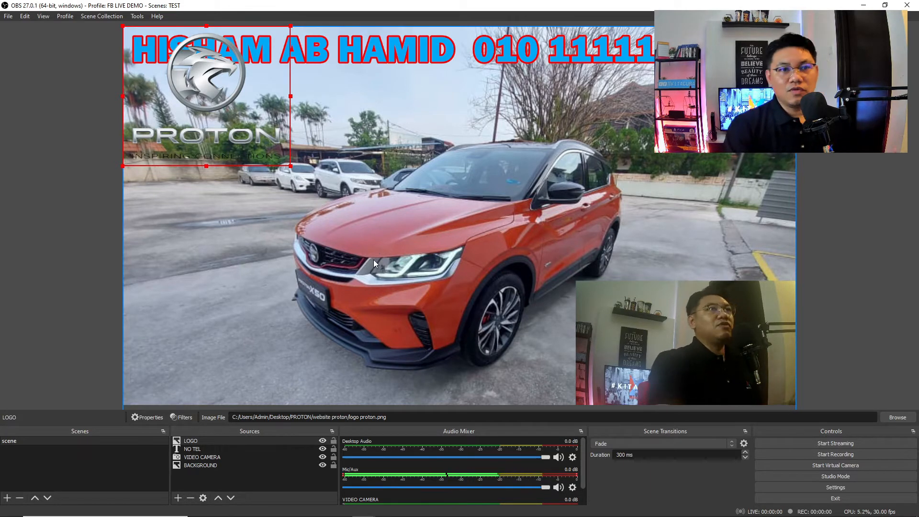
- Move the Proton logo to the right side of the canvas and resize it from its corner
{"action": "left_click_drag", "start_coordinate": [211, 95], "coordinate": [695, 144]}
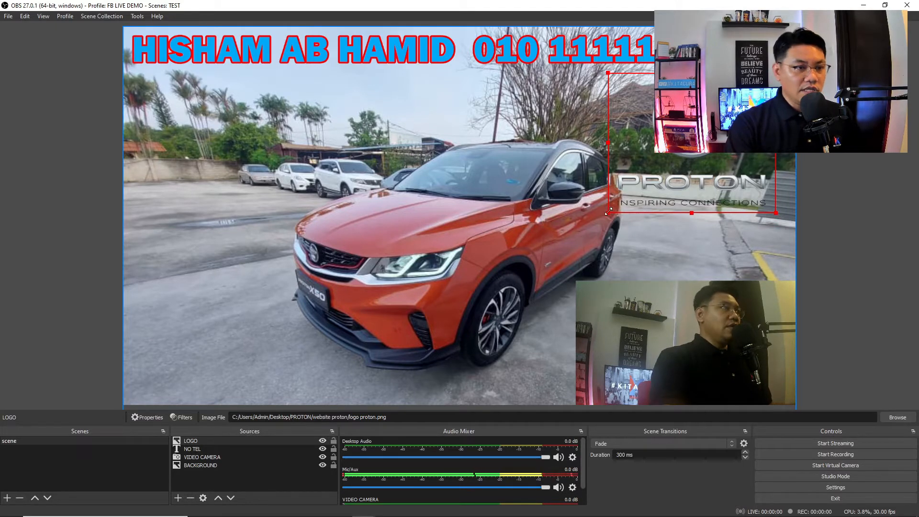
{"action": "left_click_drag", "start_coordinate": [608, 213], "coordinate": [686, 148]}
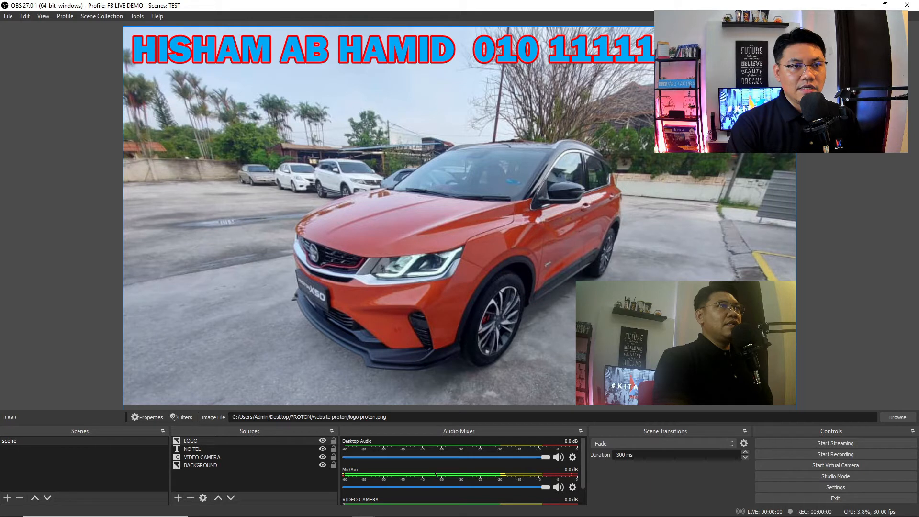
{"action": "left_click", "coordinate": [684, 132]}
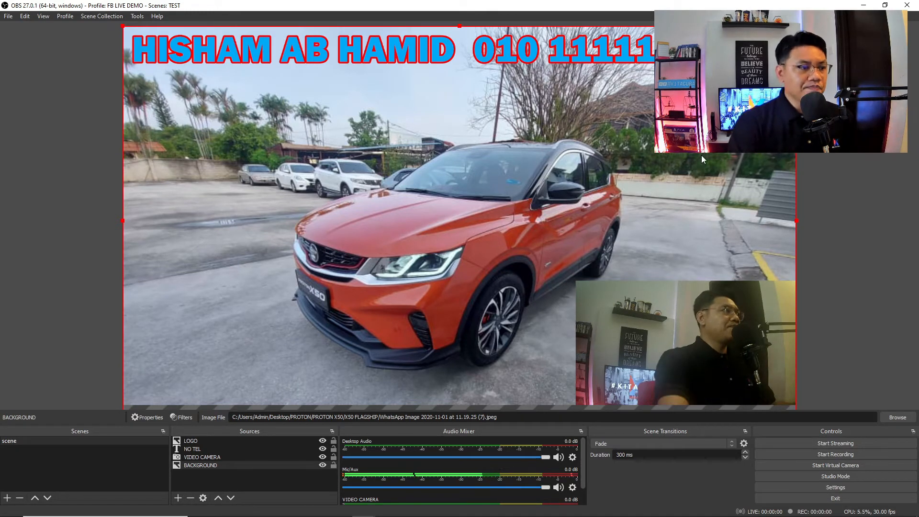
- Add a Scroll filter to the NO TEL text with horizontal speed raised to 143
{"action": "left_click", "coordinate": [329, 51]}
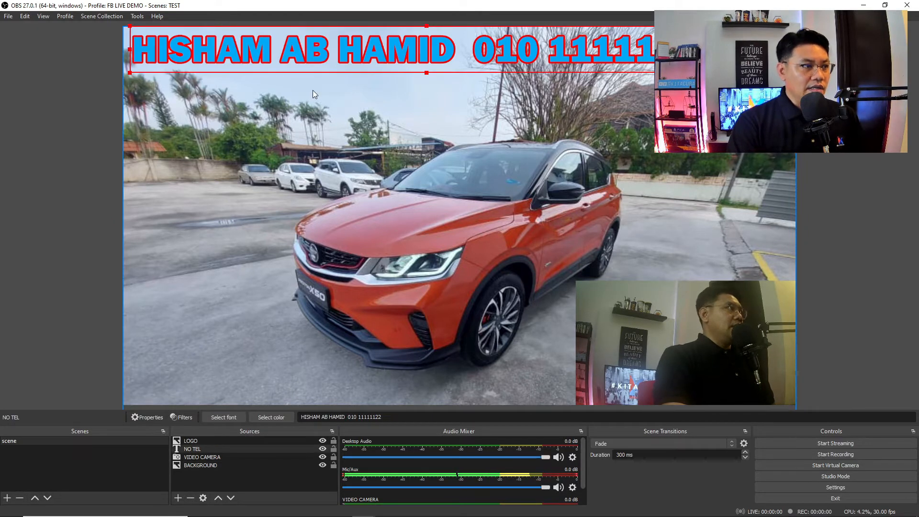
{"action": "left_click", "coordinate": [192, 449]}
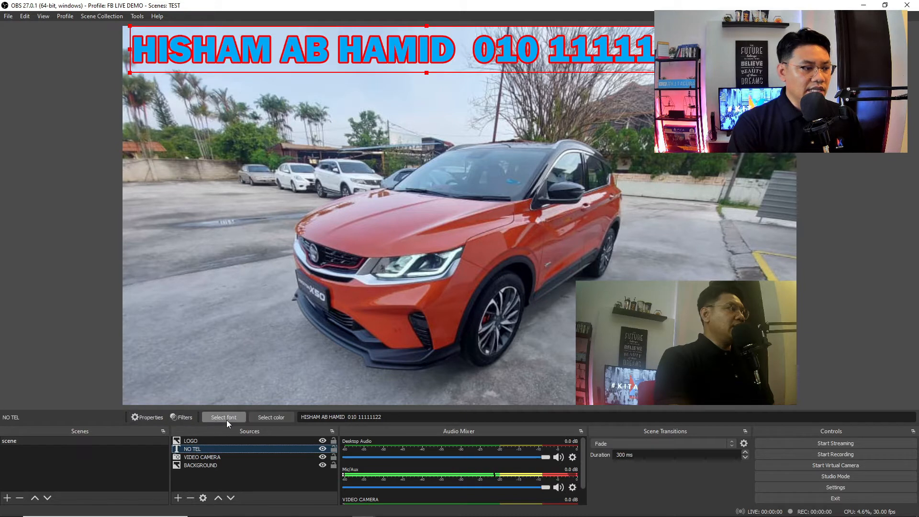
{"action": "left_click", "coordinate": [187, 417]}
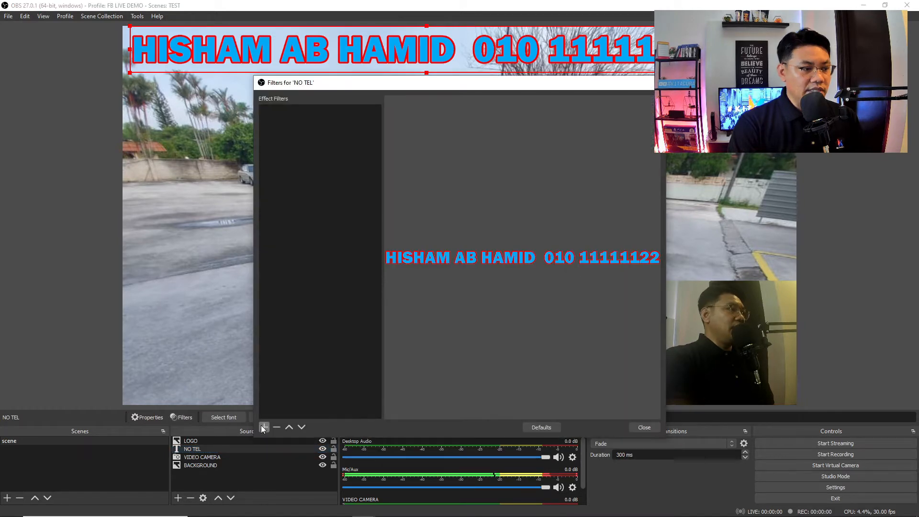
{"action": "left_click", "coordinate": [263, 427]}
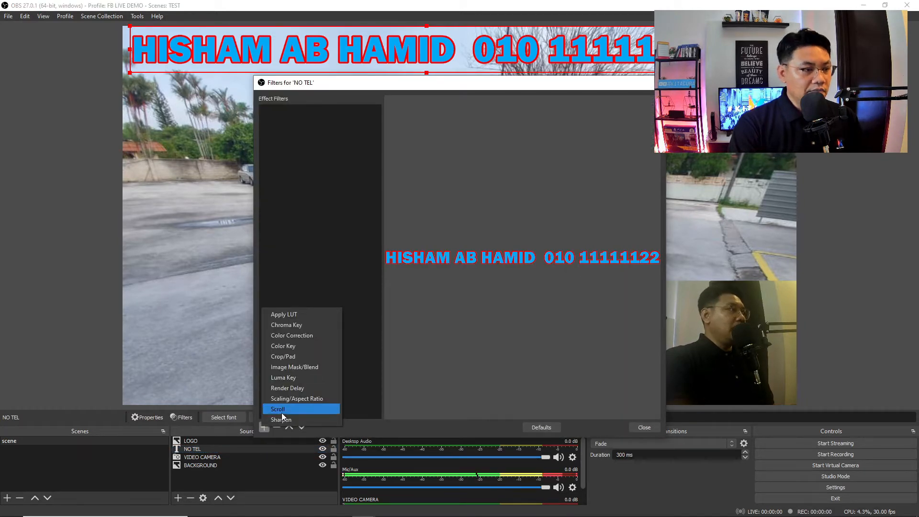
{"action": "left_click", "coordinate": [283, 413]}
{"action": "left_click", "coordinate": [440, 278]}
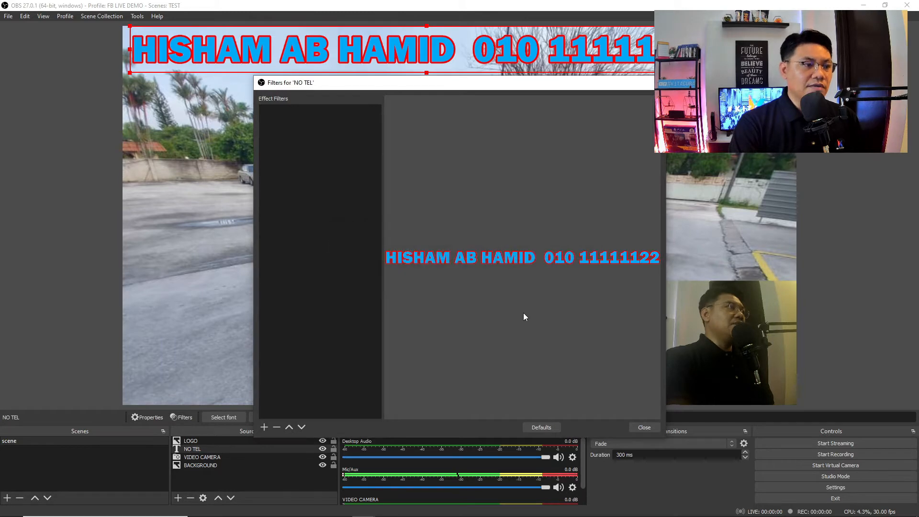
{"action": "left_click_drag", "start_coordinate": [527, 307], "coordinate": [553, 308]}
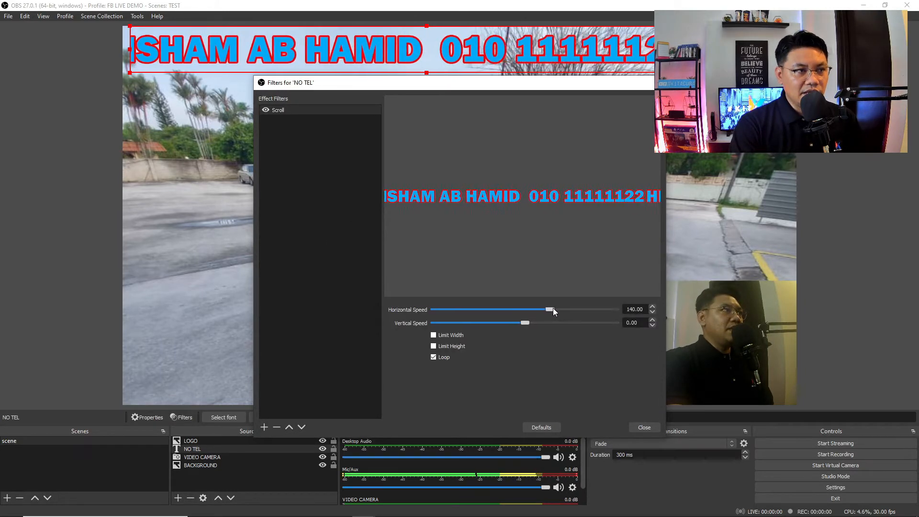
{"action": "left_click", "coordinate": [643, 427]}
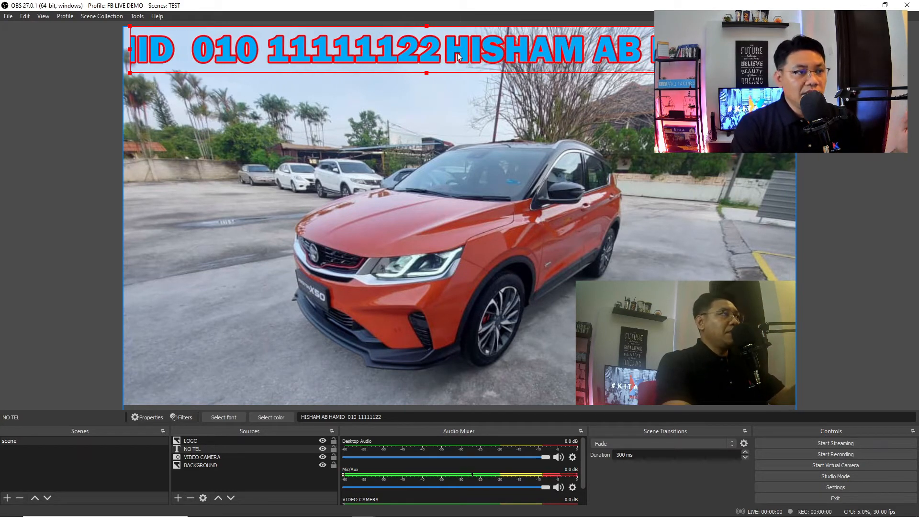
- Review the NO TEL banner text properties, keep them with OK, and deselect the source
{"action": "double_click", "coordinate": [233, 450]}
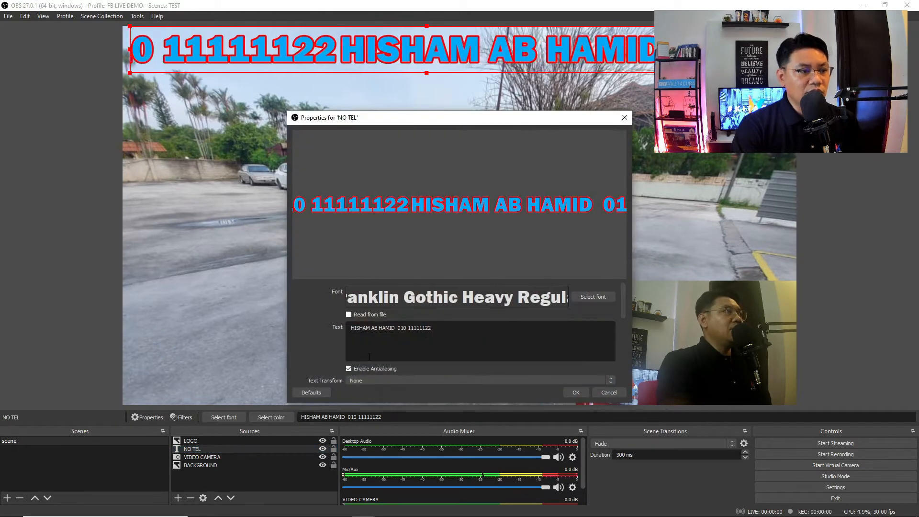
{"action": "left_click", "coordinate": [441, 338]}
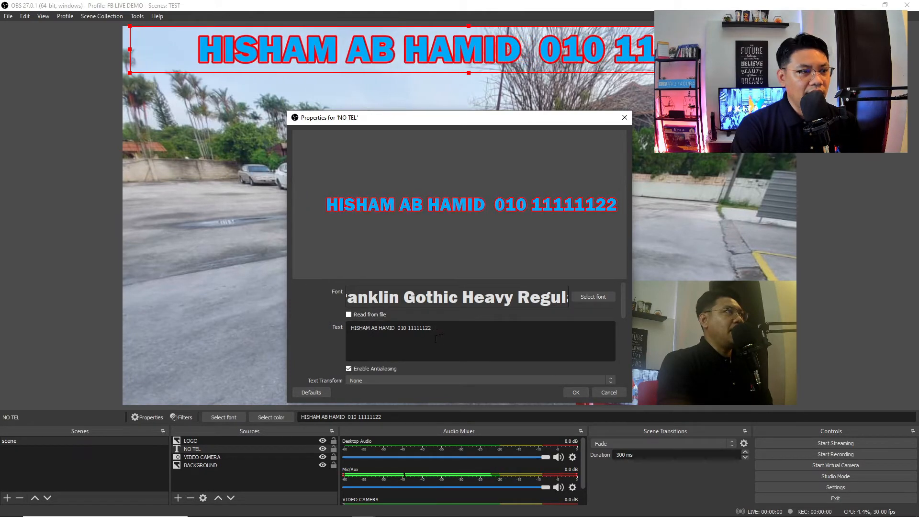
{"action": "left_click", "coordinate": [395, 330]}
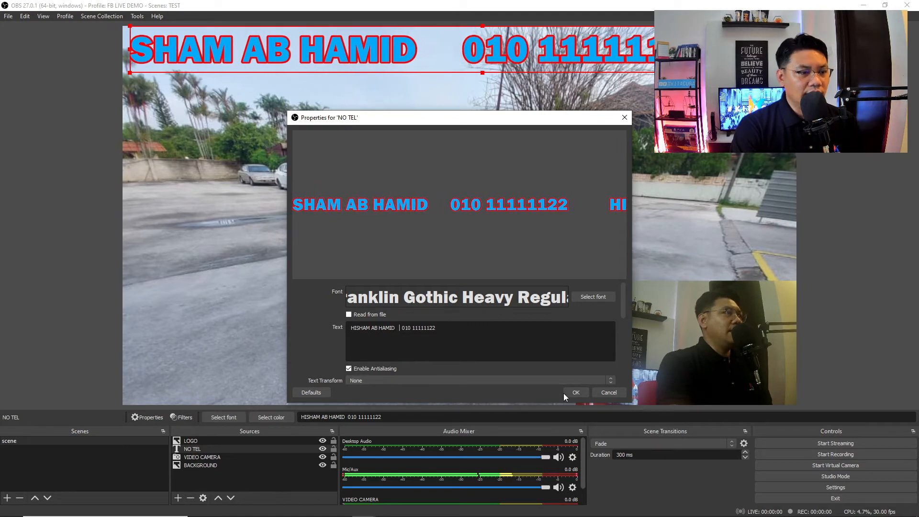
{"action": "left_click", "coordinate": [578, 391]}
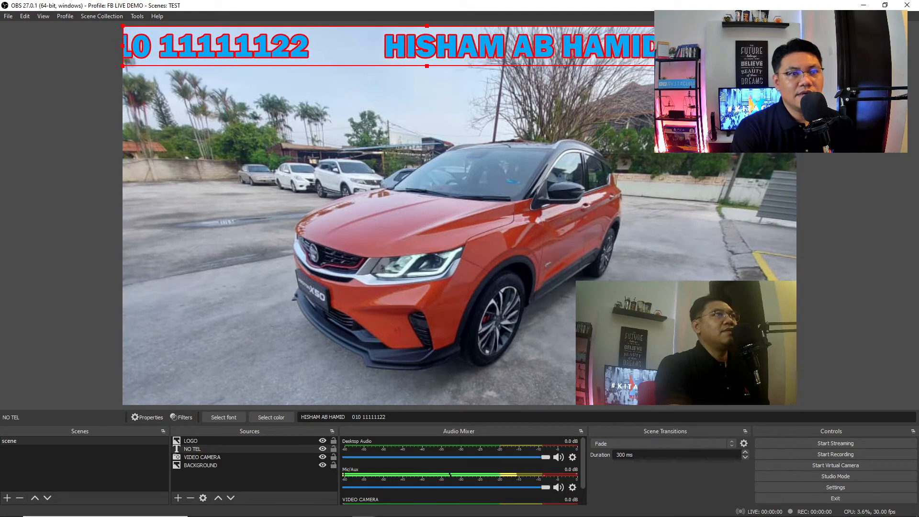
{"action": "key", "text": "Escape"}
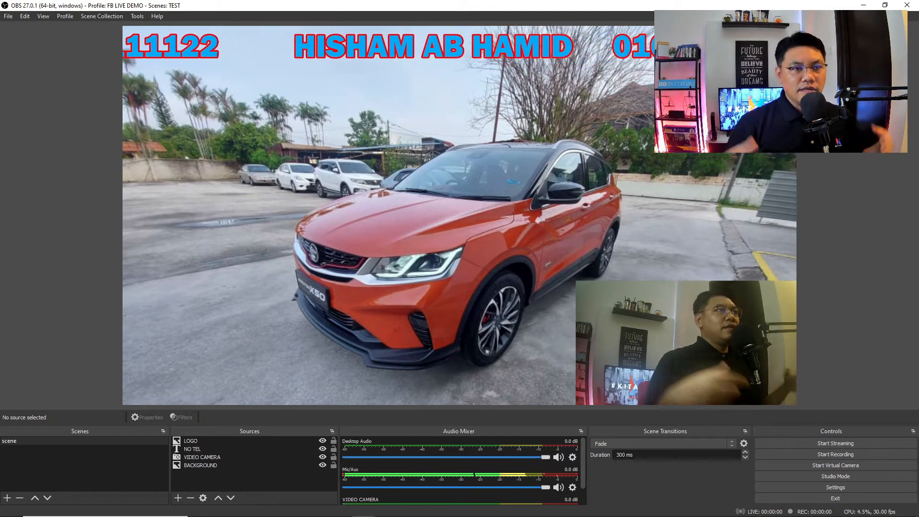
- Rename the only scene to INTRO
{"action": "right_click", "coordinate": [23, 441]}
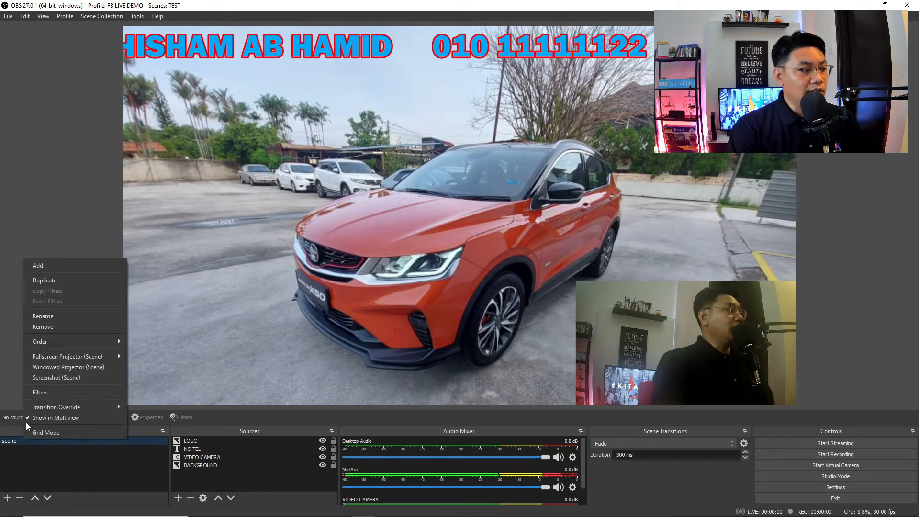
{"action": "left_click", "coordinate": [51, 317]}
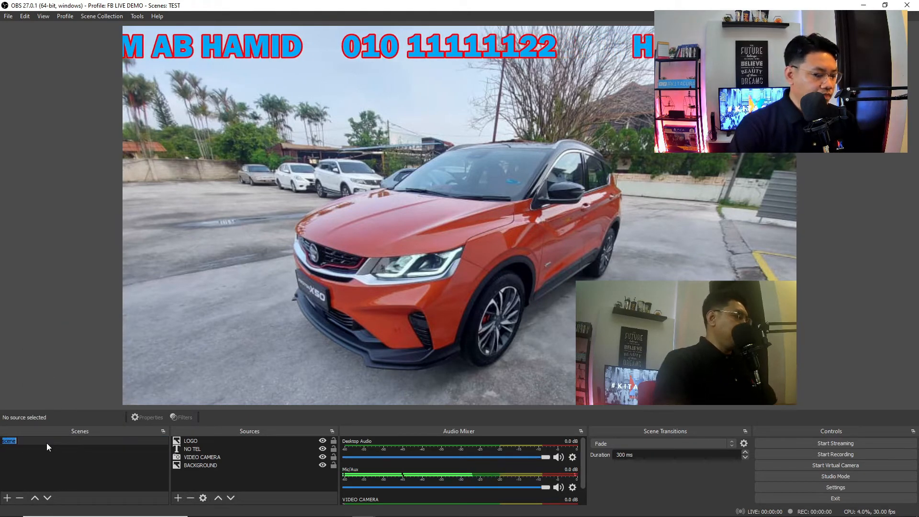
{"action": "type", "text": "INTRO"}
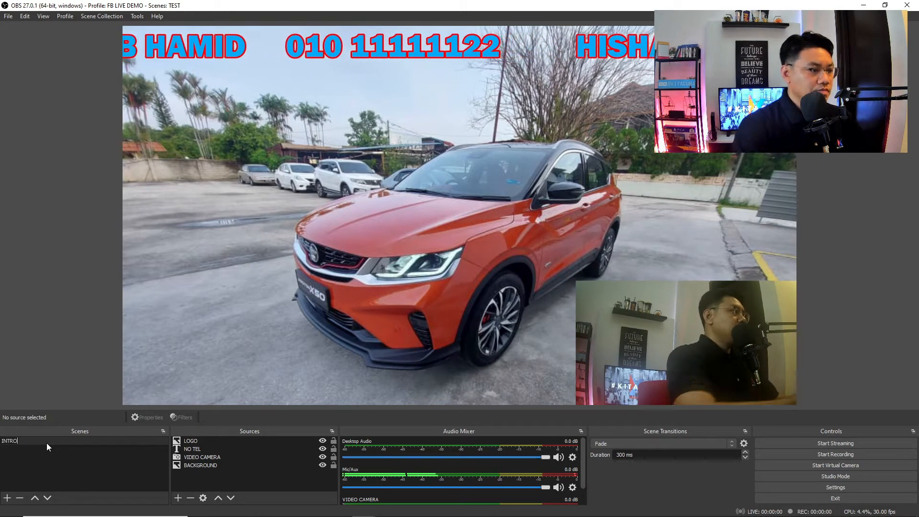
{"action": "key", "text": "Return"}
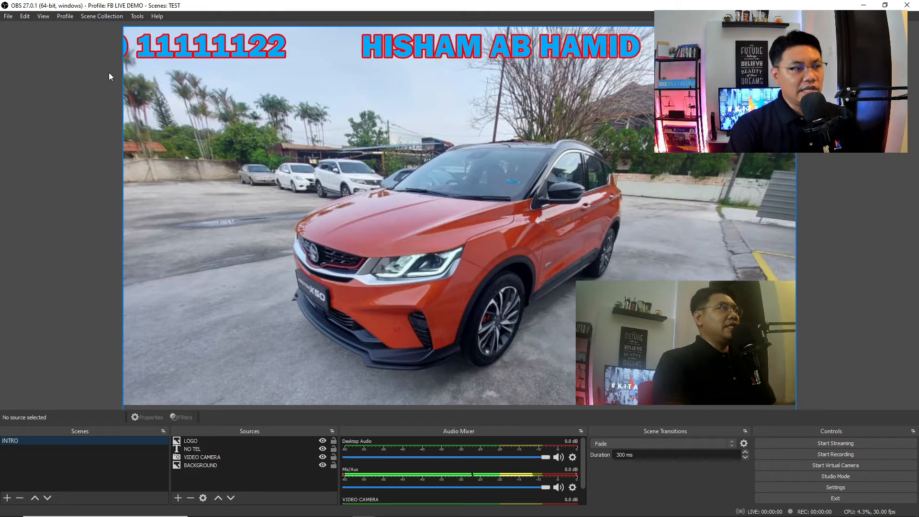
- Duplicate the INTRO scene as INTRO DETAIL and switch to it
{"action": "right_click", "coordinate": [56, 440]}
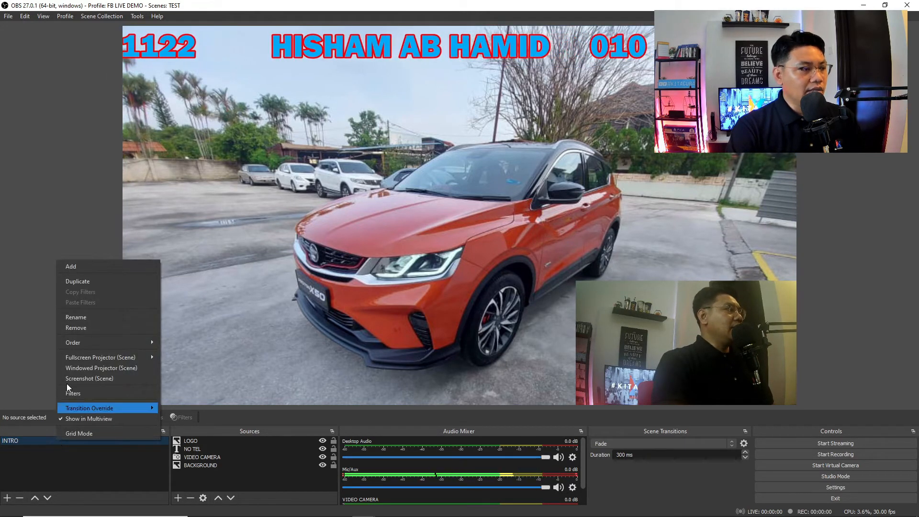
{"action": "left_click", "coordinate": [96, 282]}
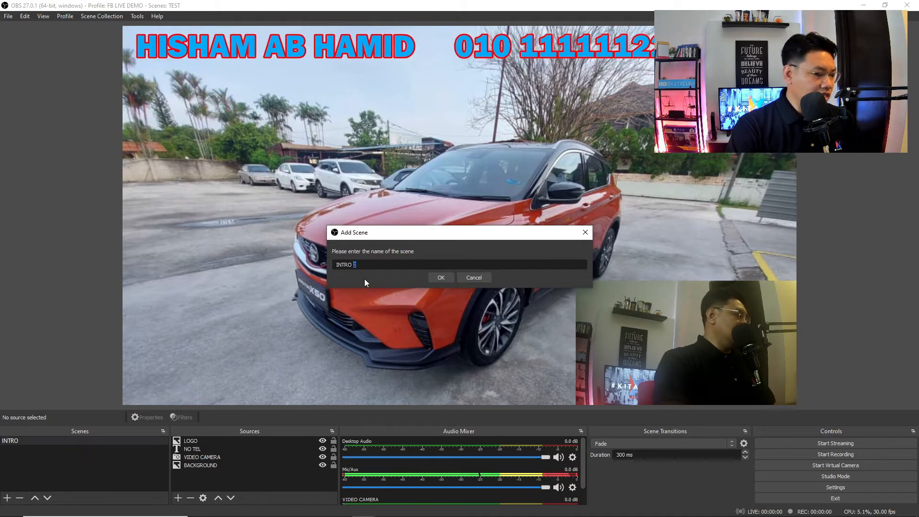
{"action": "type", "text": "DETA"}
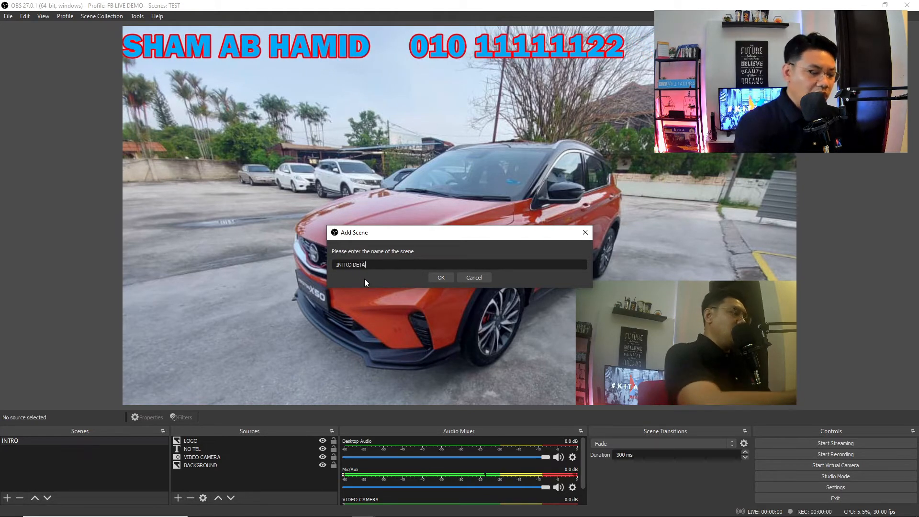
{"action": "type", "text": "IL"}
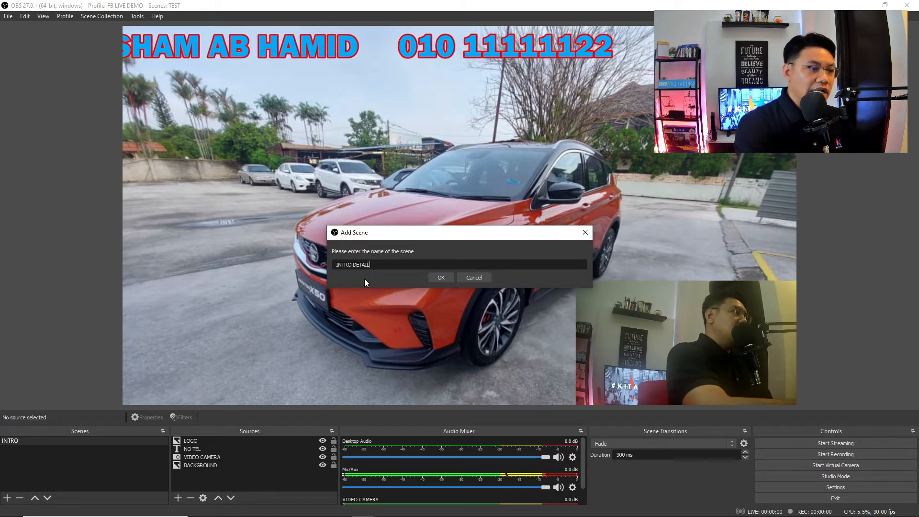
{"action": "left_click", "coordinate": [438, 277]}
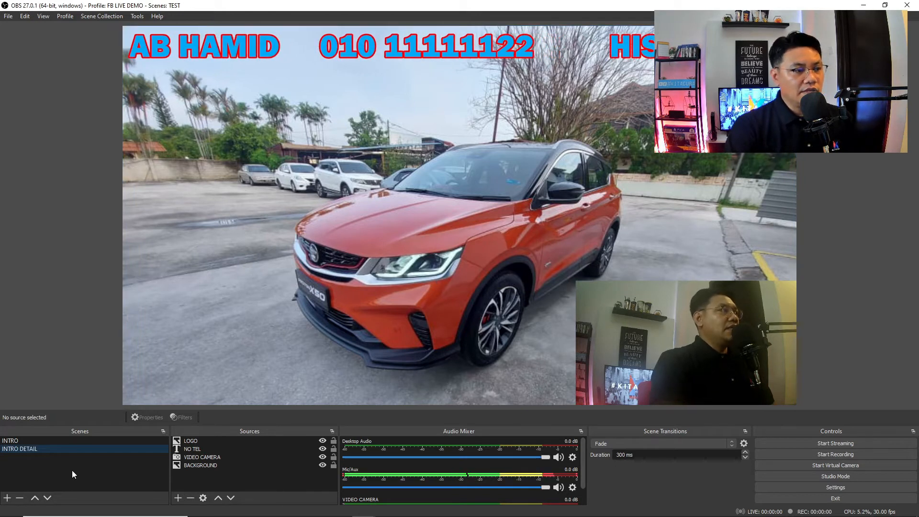
{"action": "left_click", "coordinate": [46, 448]}
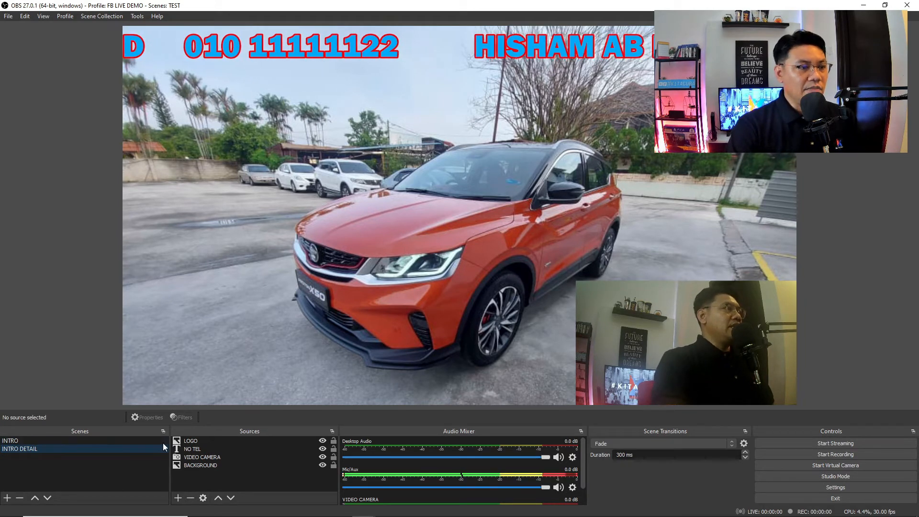
- Select the BACKGROUND source among LOGO, NO TEL and VIDEO CAMERA and toggle it hidden
{"action": "left_click", "coordinate": [195, 442]}
{"action": "left_click", "coordinate": [194, 450]}
{"action": "left_click", "coordinate": [199, 458]}
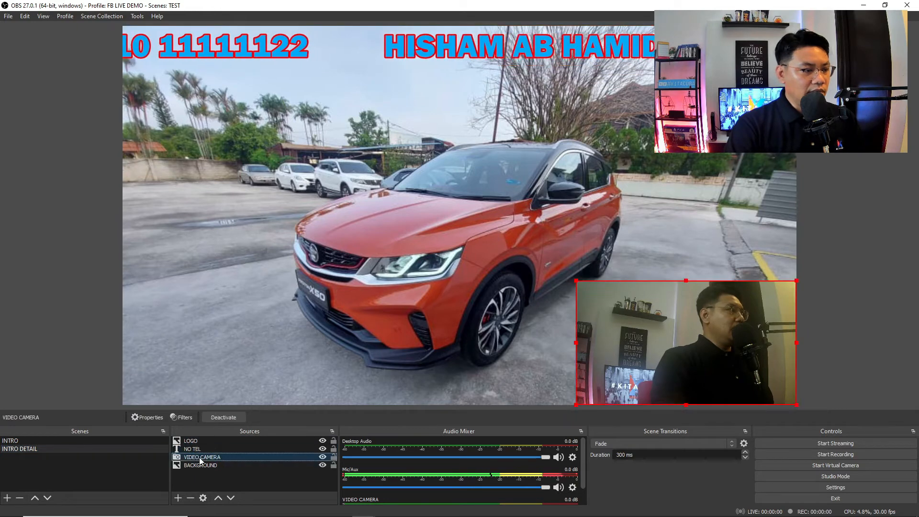
{"action": "left_click", "coordinate": [202, 467]}
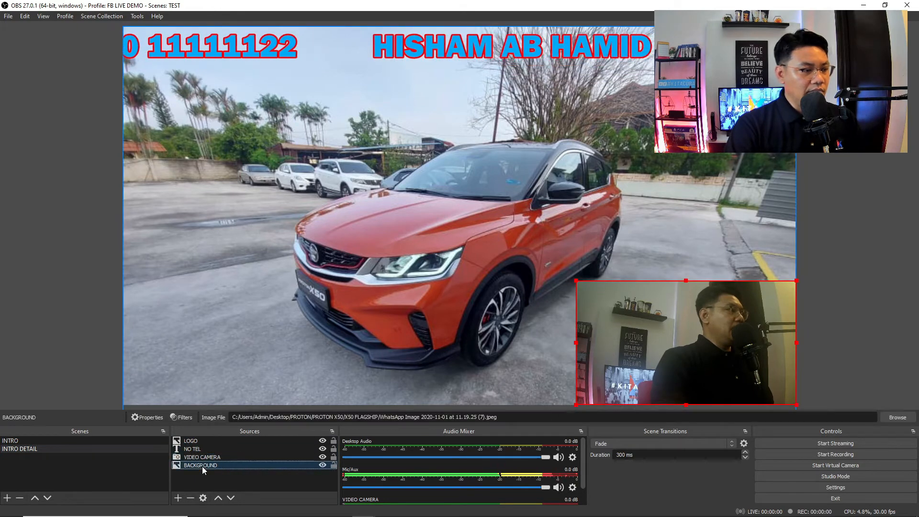
{"action": "left_click", "coordinate": [322, 465]}
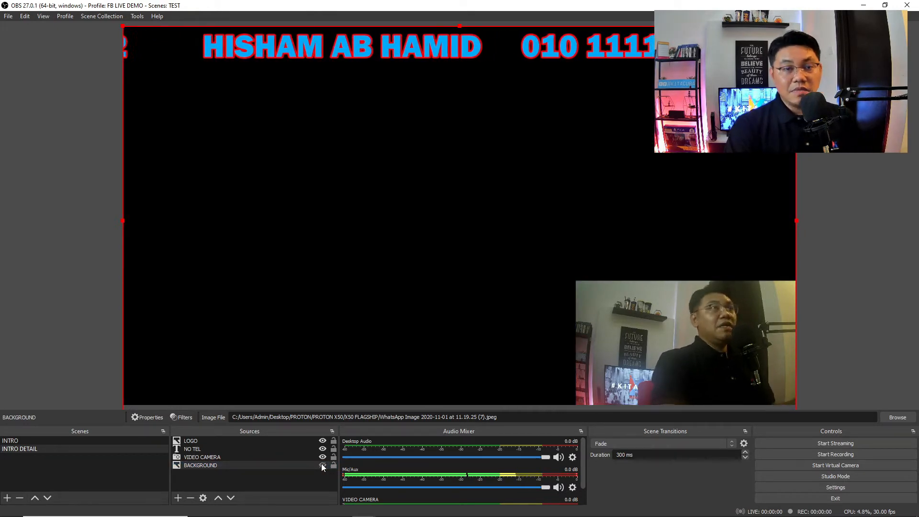
- Add an Image Slide Show source named X50 SLIDE SHOW
{"action": "left_click", "coordinate": [179, 498]}
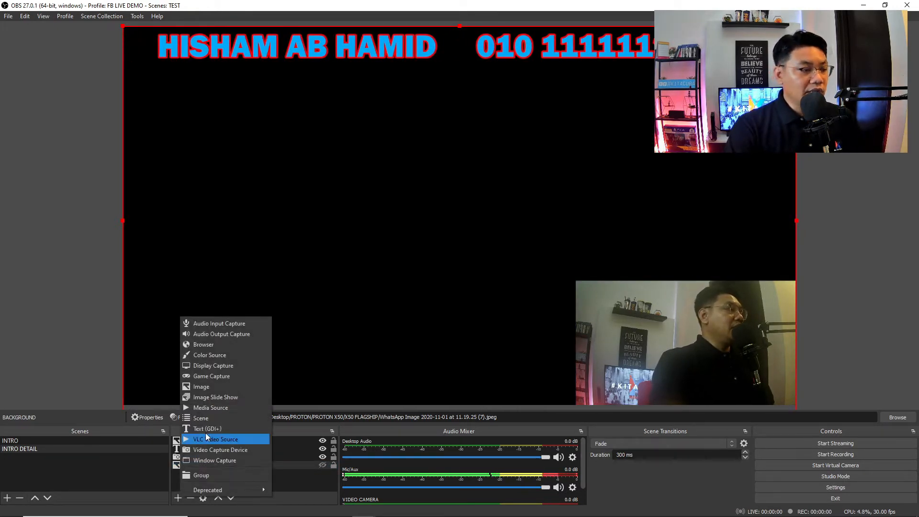
{"action": "left_click", "coordinate": [215, 395]}
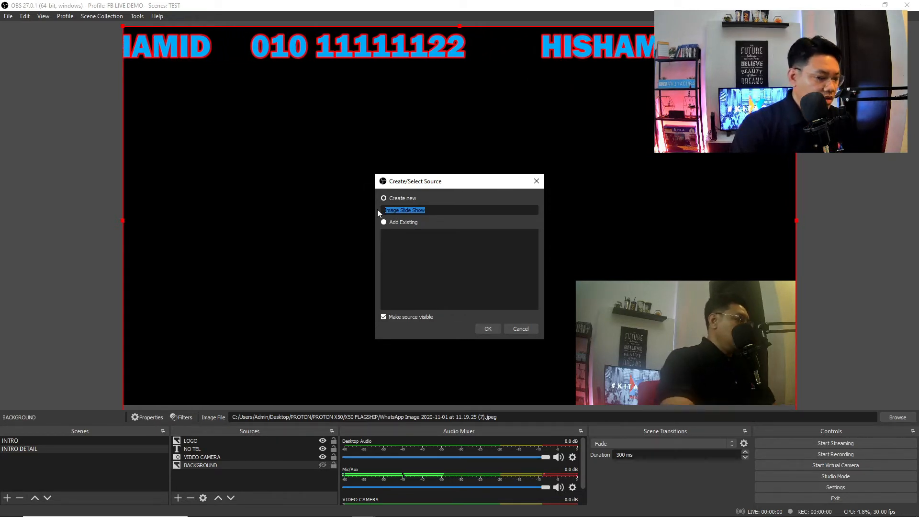
{"action": "type", "text": "X50 S"}
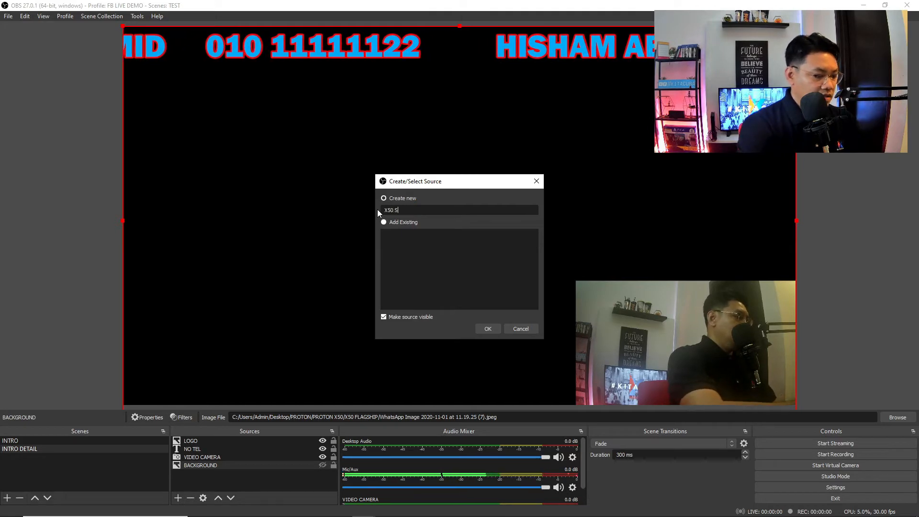
{"action": "type", "text": "LIDE SHOW"}
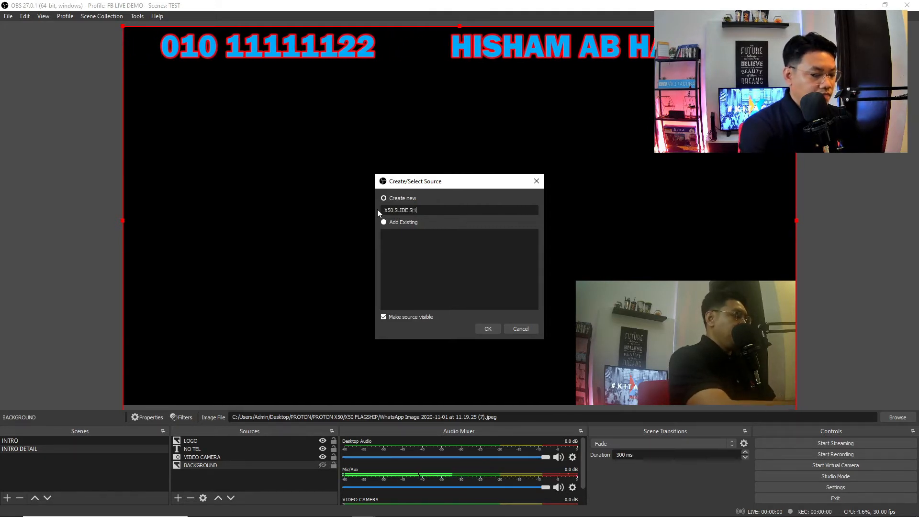
{"action": "left_click", "coordinate": [487, 329]}
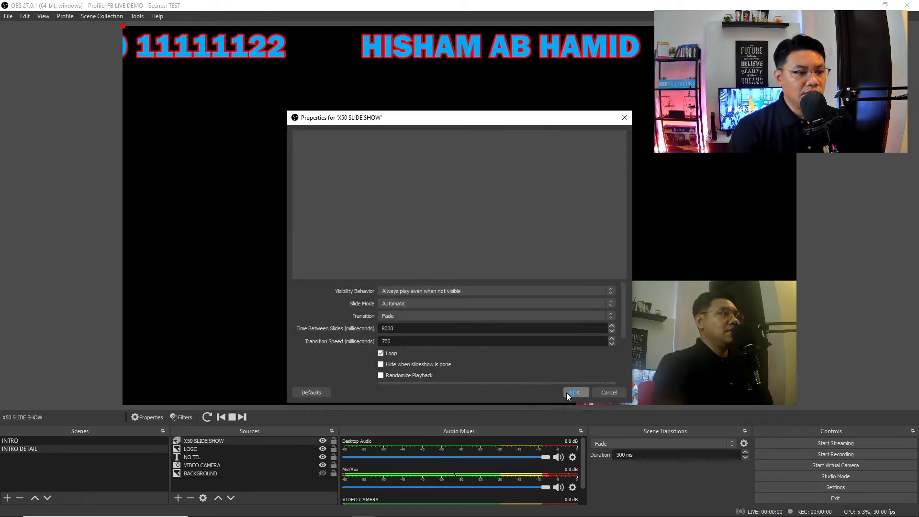
{"action": "left_click", "coordinate": [609, 392]}
- Fill the X50 SLIDE SHOW with six car images, x50-0001 through x50-0001 (5)
{"action": "left_click", "coordinate": [207, 464]}
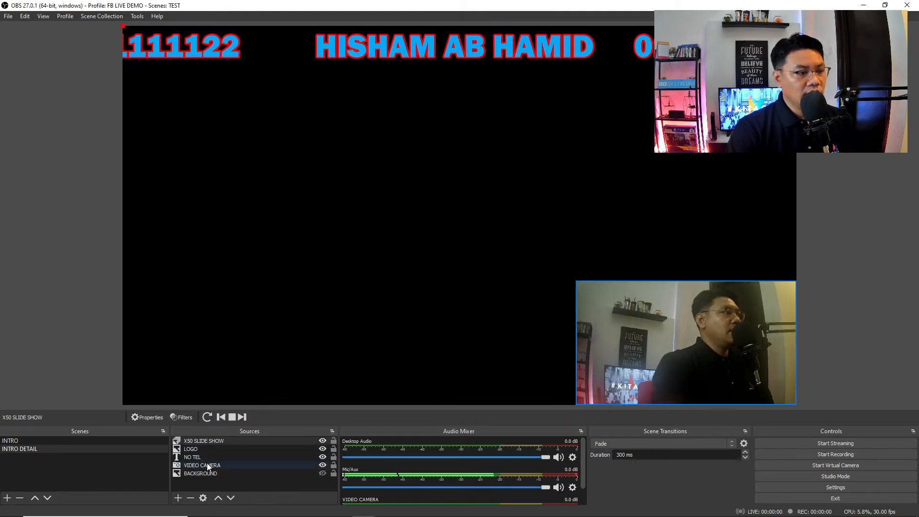
{"action": "double_click", "coordinate": [209, 440]}
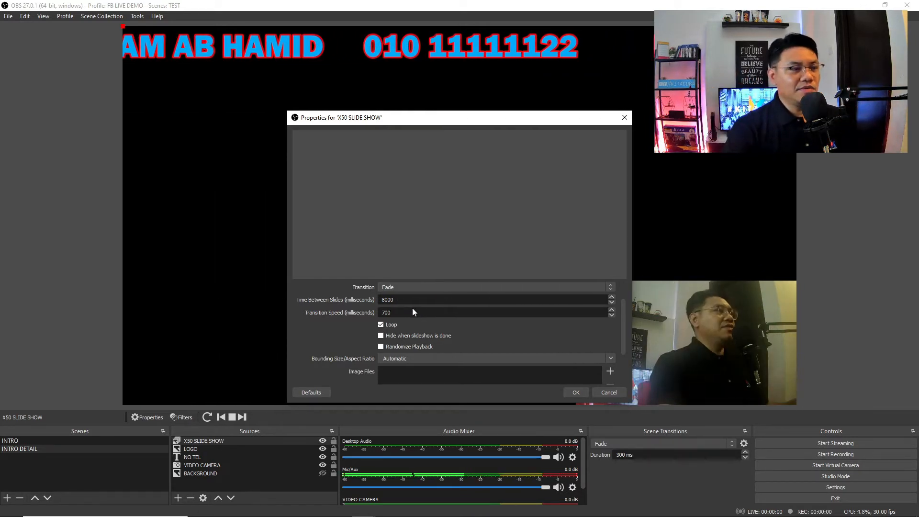
{"action": "scroll", "coordinate": [430, 334], "scroll_direction": "down", "scroll_amount": 1}
{"action": "scroll", "coordinate": [421, 330], "scroll_direction": "up", "scroll_amount": 1}
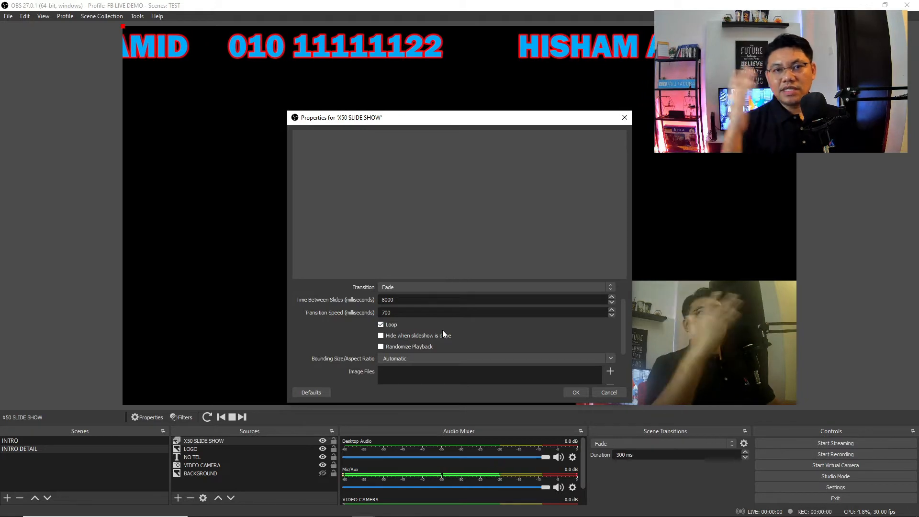
{"action": "scroll", "coordinate": [443, 335], "scroll_direction": "down", "scroll_amount": 1}
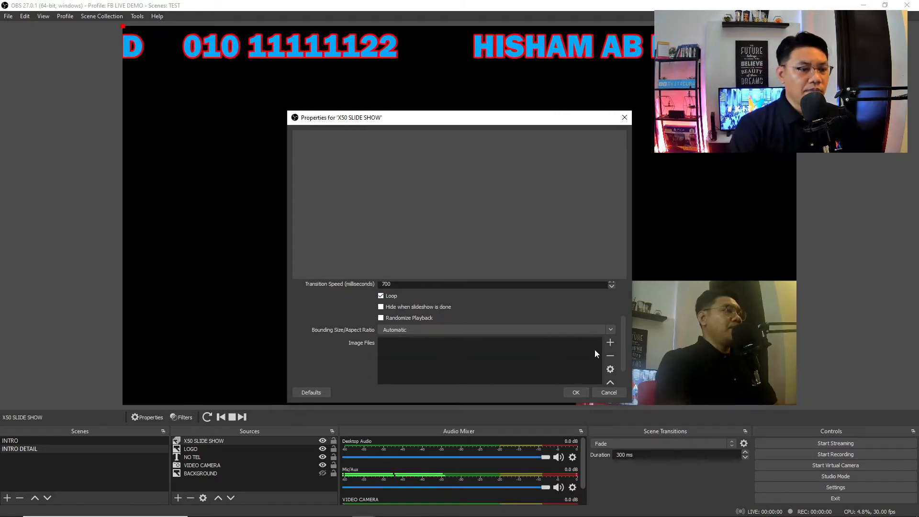
{"action": "left_click", "coordinate": [609, 342]}
{"action": "left_click", "coordinate": [628, 353]}
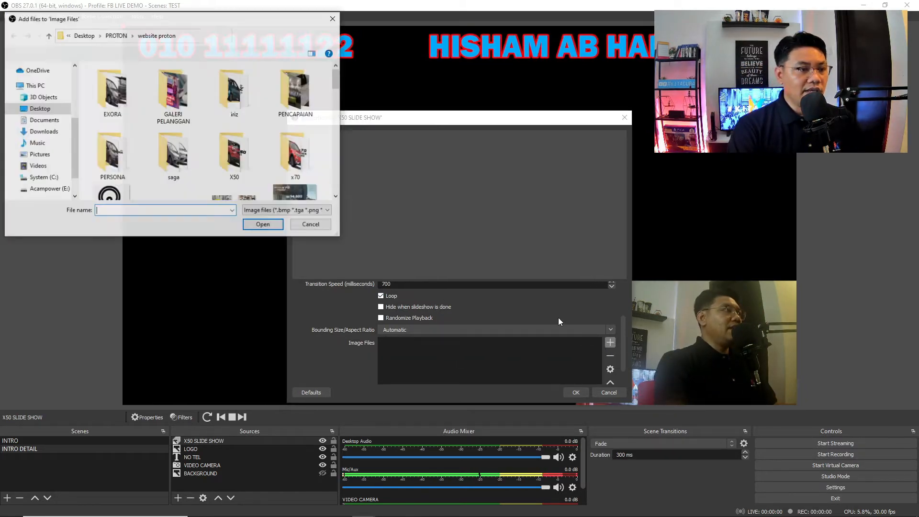
{"action": "double_click", "coordinate": [229, 155]}
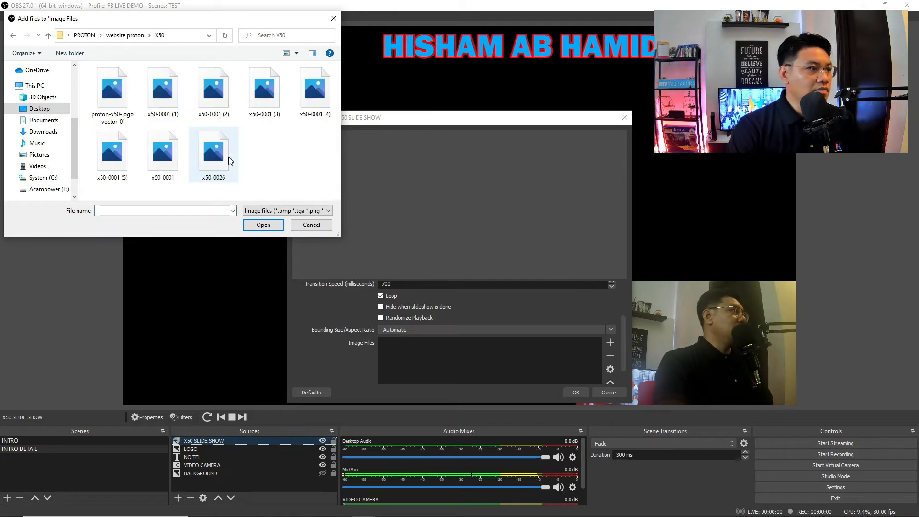
{"action": "left_click", "coordinate": [177, 110]}
{"action": "left_click", "coordinate": [213, 101], "text": "ctrl"}
{"action": "left_click", "coordinate": [264, 101], "text": "ctrl"}
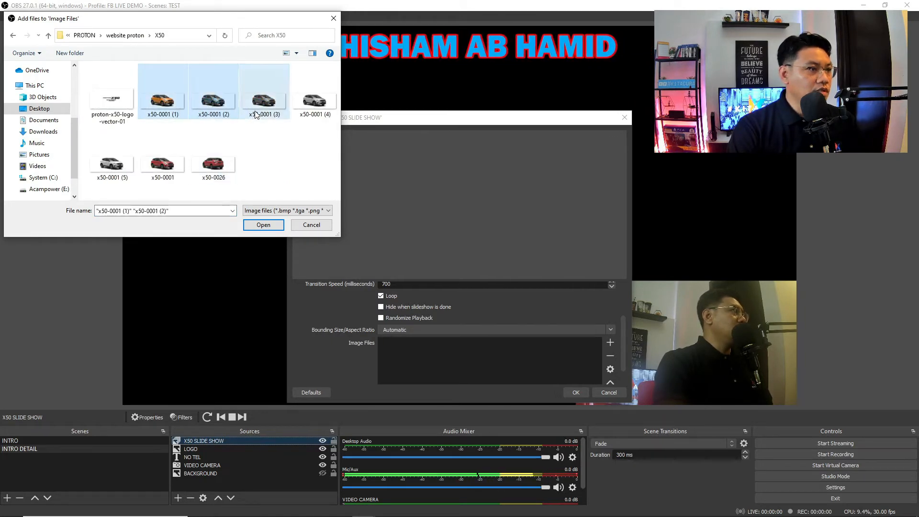
{"action": "left_click", "coordinate": [315, 102], "text": "ctrl"}
{"action": "left_click", "coordinate": [111, 161], "text": "ctrl"}
{"action": "left_click", "coordinate": [163, 160], "text": "ctrl"}
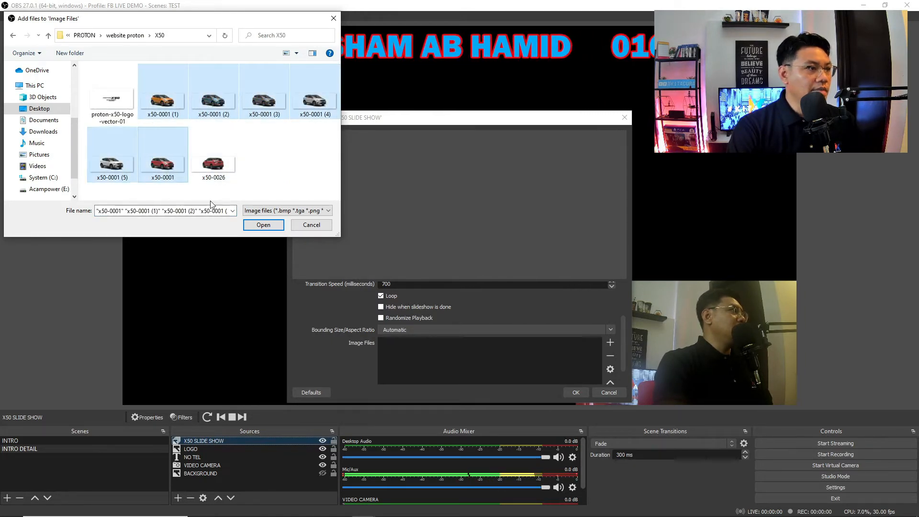
{"action": "left_click", "coordinate": [264, 225]}
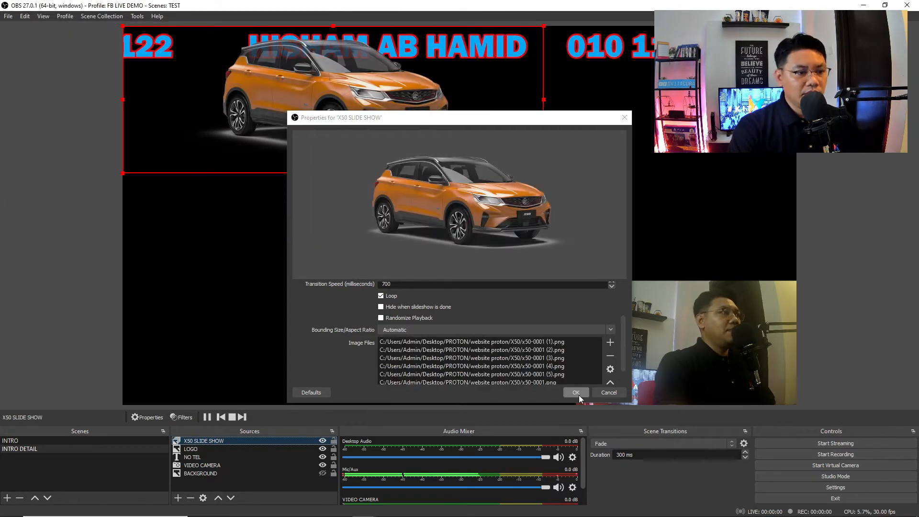
{"action": "left_click", "coordinate": [576, 393]}
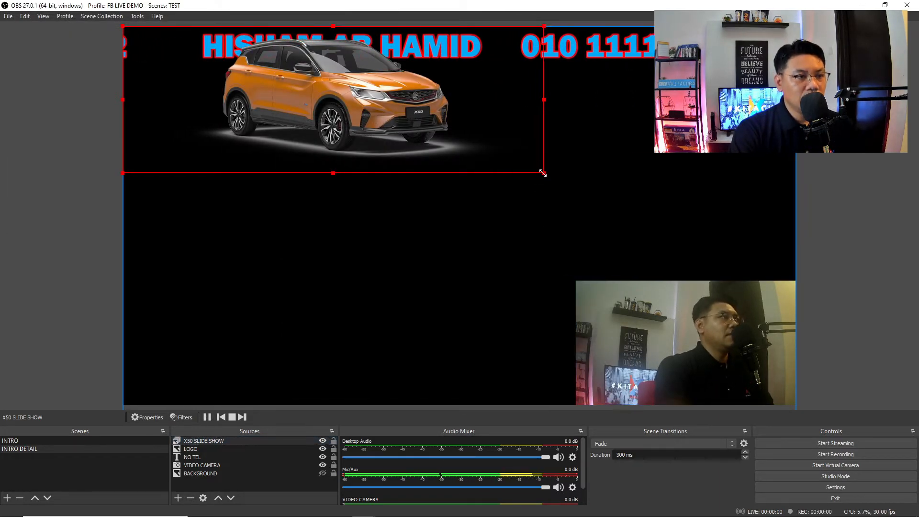
- Enlarge the car slideshow and move it toward the canvas centre
{"action": "left_click_drag", "start_coordinate": [544, 173], "coordinate": [619, 206]}
{"action": "left_click_drag", "start_coordinate": [471, 119], "coordinate": [519, 175]}
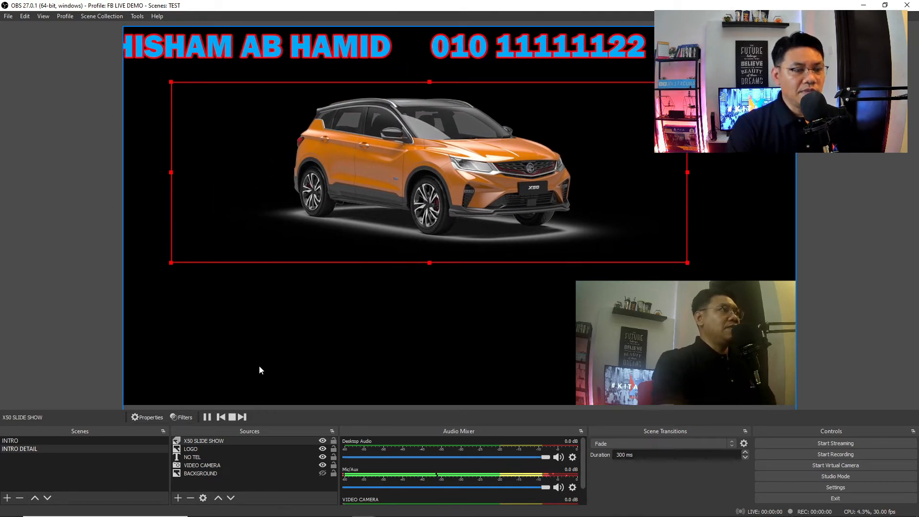
{"action": "left_click", "coordinate": [177, 497]}
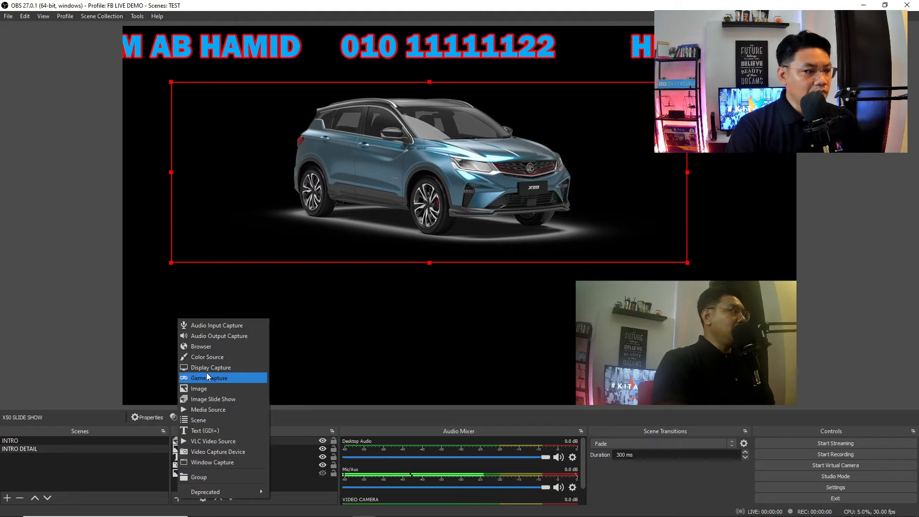
- Add a white (#ffffff) Color Source and move it to the bottom of the Sources list
{"action": "left_click", "coordinate": [213, 359]}
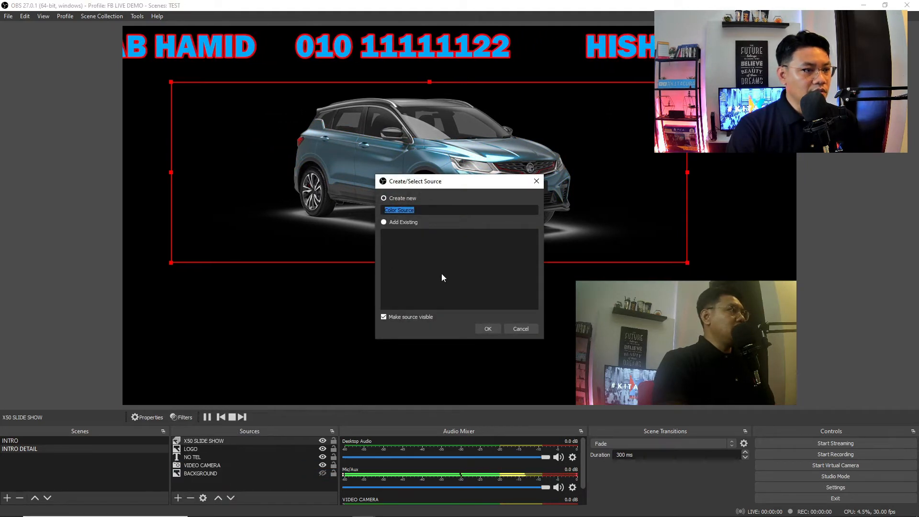
{"action": "left_click", "coordinate": [487, 329]}
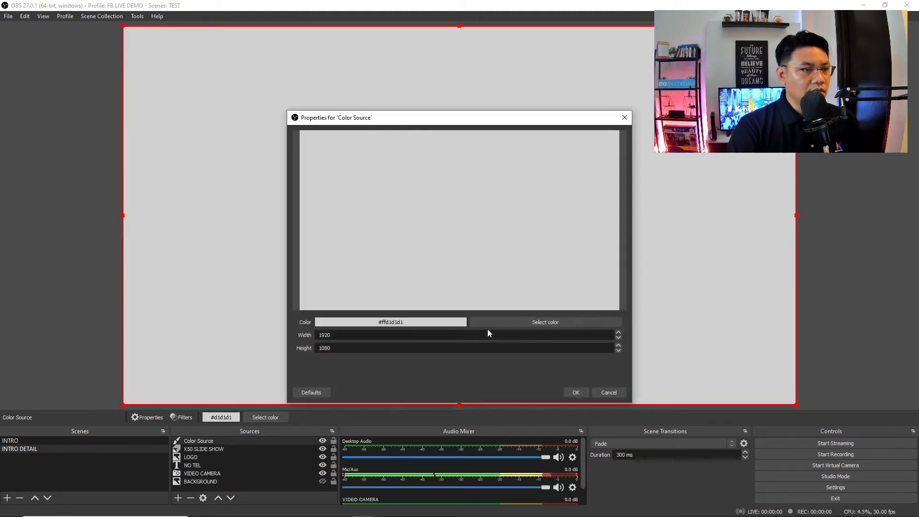
{"action": "left_click", "coordinate": [521, 322]}
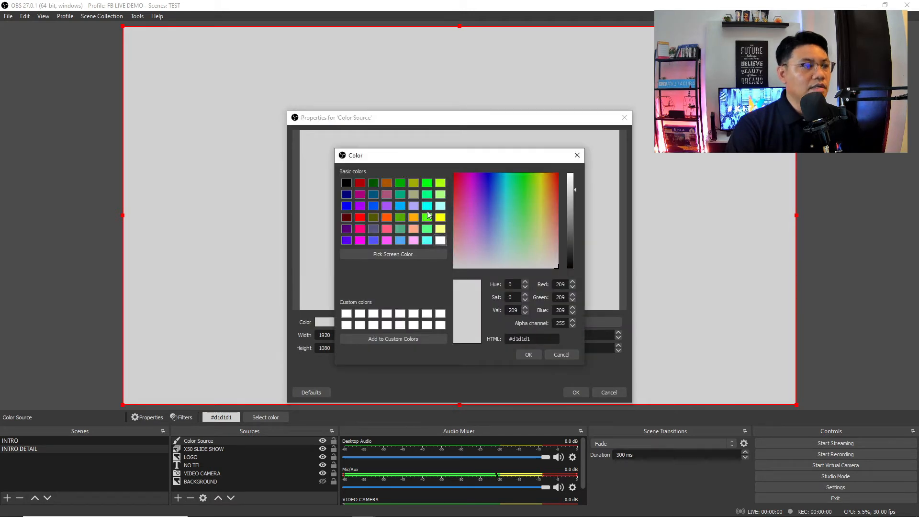
{"action": "left_click", "coordinate": [441, 241]}
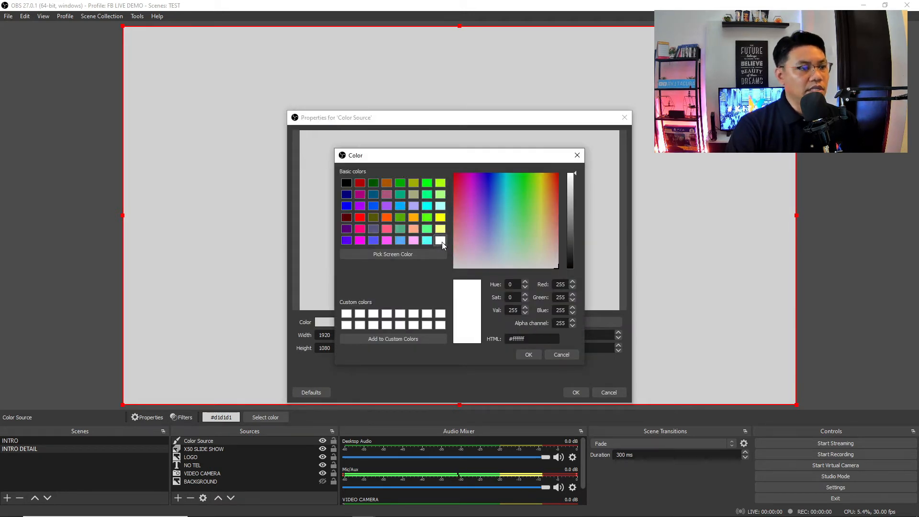
{"action": "left_click", "coordinate": [528, 355]}
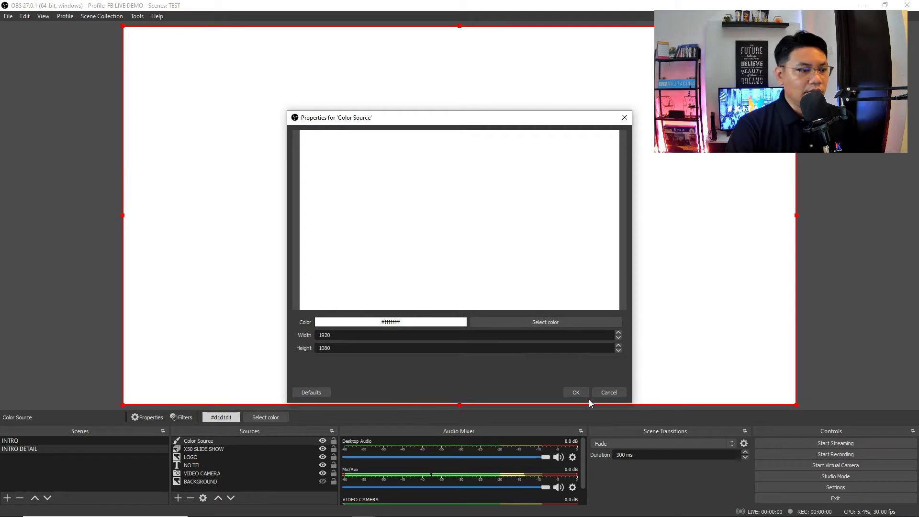
{"action": "left_click", "coordinate": [578, 393]}
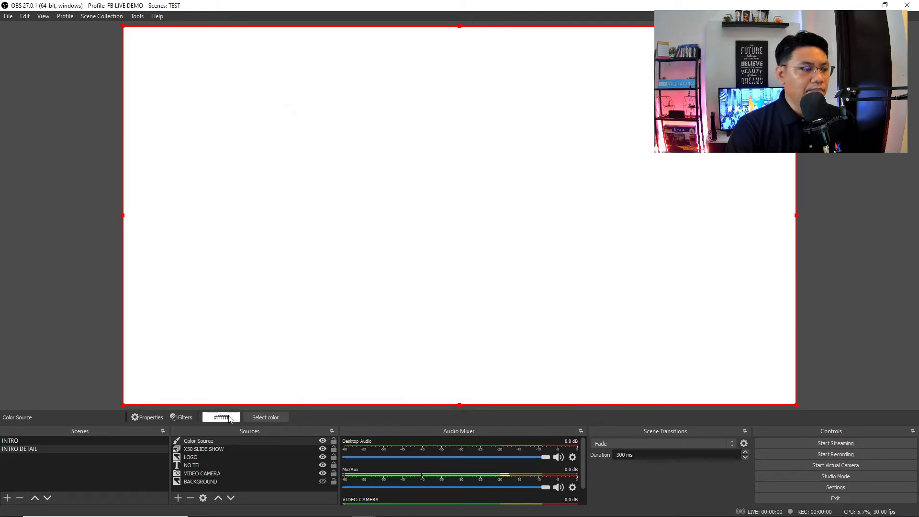
{"action": "left_click", "coordinate": [213, 441]}
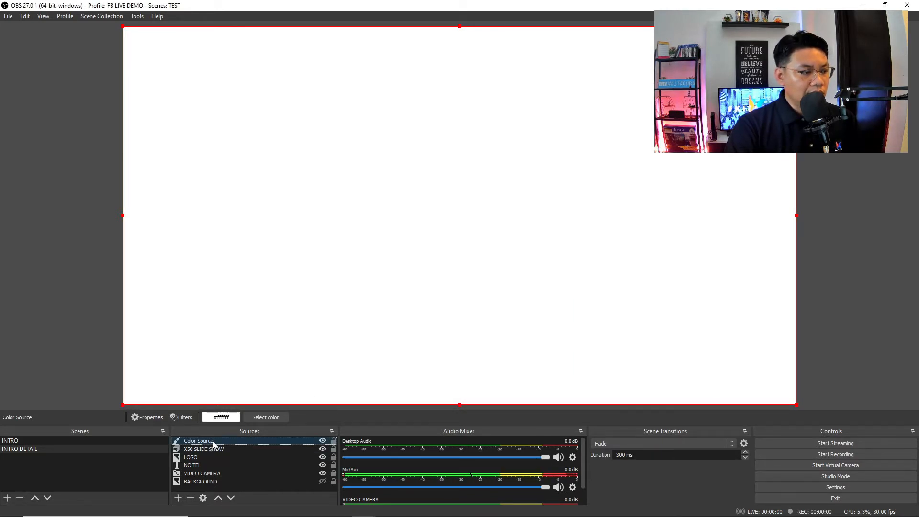
{"action": "left_click", "coordinate": [231, 499]}
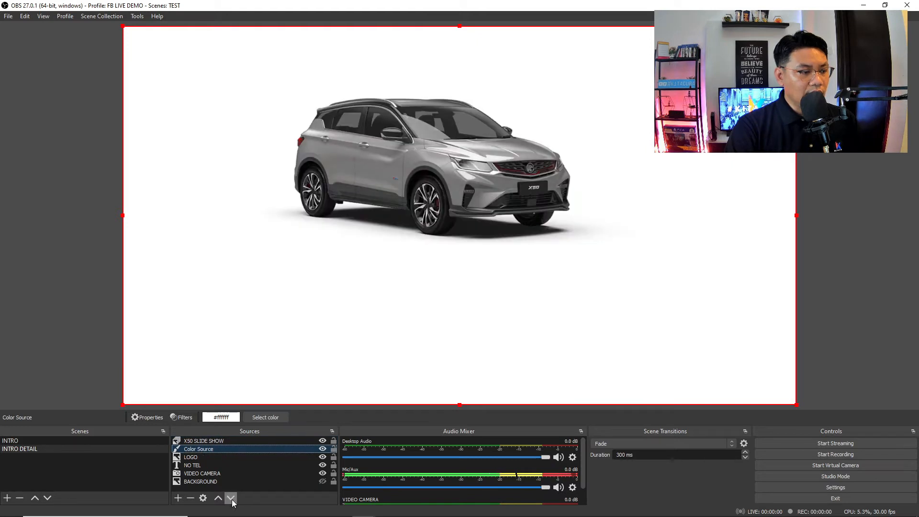
{"action": "left_click", "coordinate": [231, 499]}
{"action": "left_click", "coordinate": [231, 498]}
{"action": "left_click", "coordinate": [231, 498]}
{"action": "left_click", "coordinate": [231, 498]}
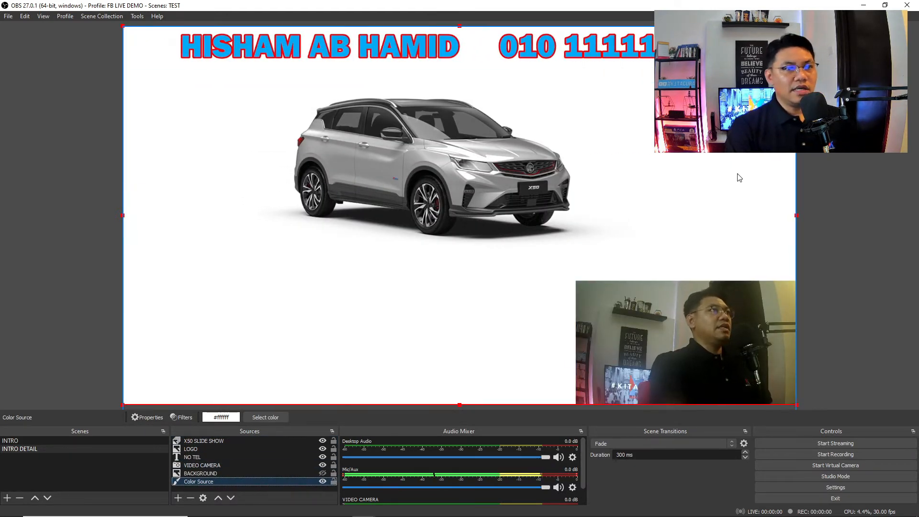
- Enlarge the X50 SLIDE SHOW and re-centre it in the upper middle of the canvas
{"action": "mouse_move", "coordinate": [504, 181]}
{"action": "left_mouse_down"}
{"action": "mouse_move", "coordinate": [469, 205]}
{"action": "mouse_move", "coordinate": [500, 196]}
{"action": "mouse_move", "coordinate": [516, 178]}
{"action": "left_mouse_up"}
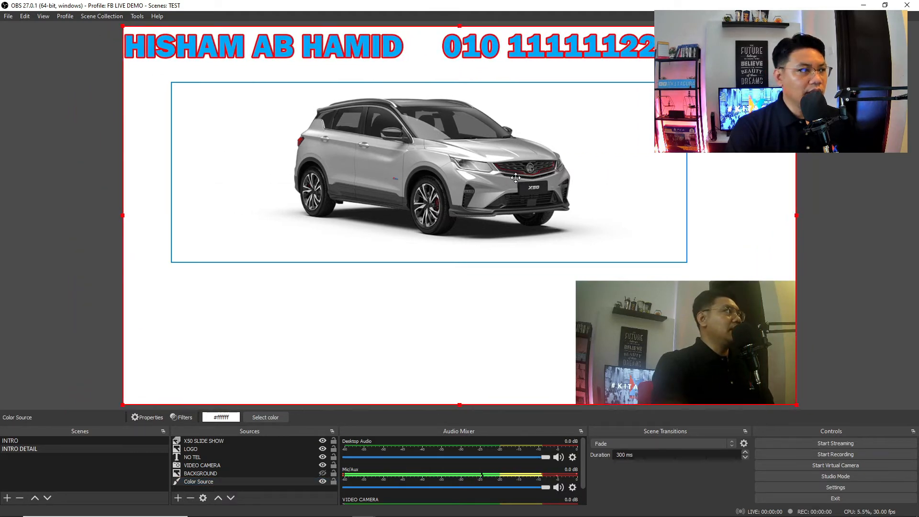
{"action": "left_click", "coordinate": [470, 189]}
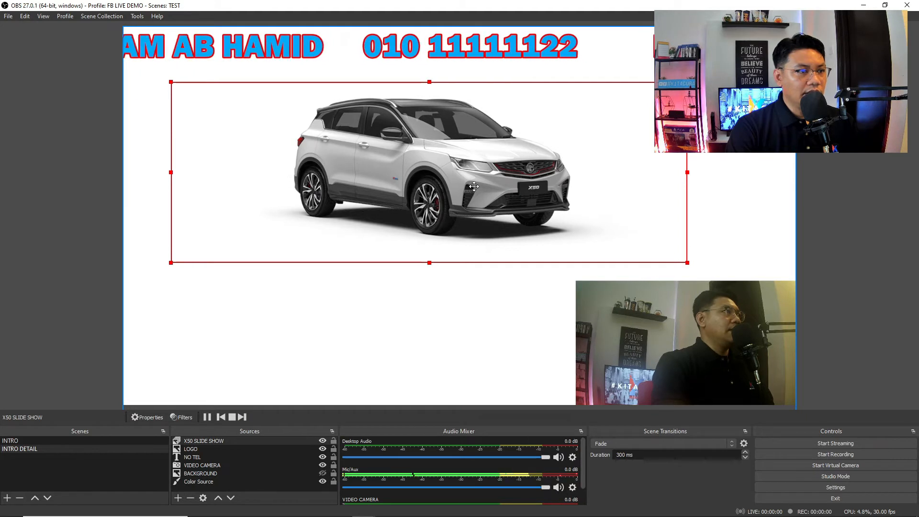
{"action": "left_click_drag", "start_coordinate": [469, 189], "coordinate": [435, 217]}
{"action": "left_click_drag", "start_coordinate": [652, 290], "coordinate": [689, 303]}
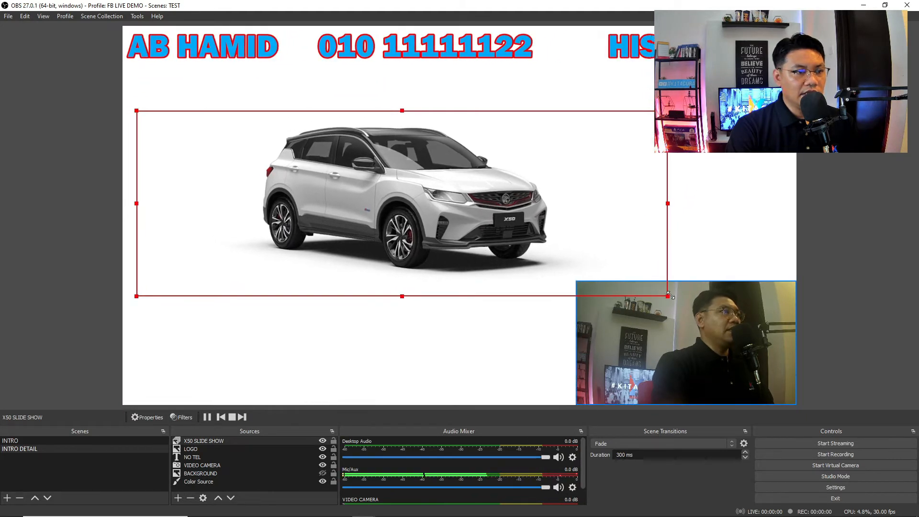
{"action": "left_click_drag", "start_coordinate": [501, 229], "coordinate": [529, 206]}
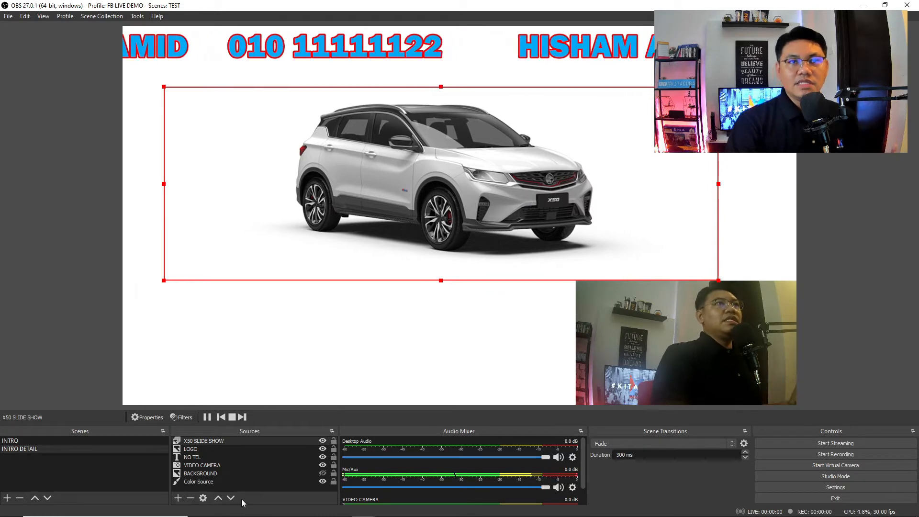
{"action": "left_click", "coordinate": [178, 499]}
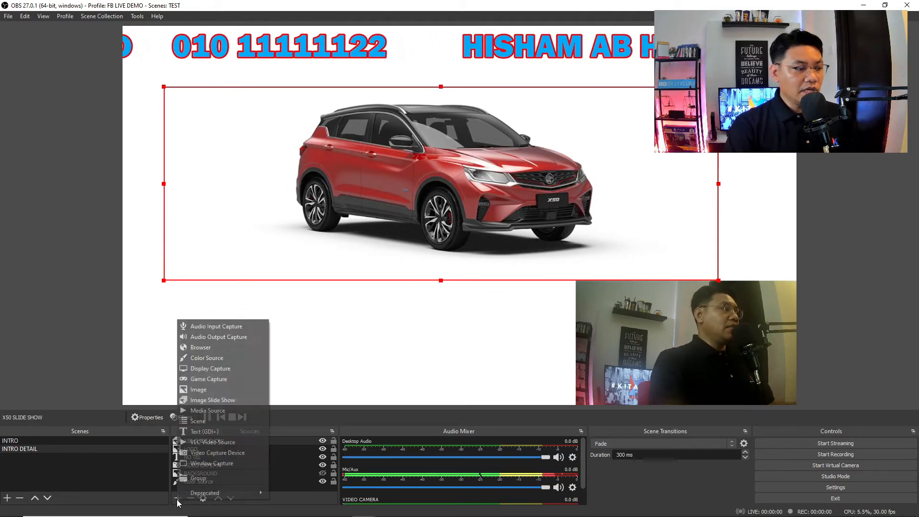
- Add an image source 'DETAIL X50' showing the interior photo from PROTON X50 > X50 FLAGSHIP
{"action": "left_click", "coordinate": [220, 389]}
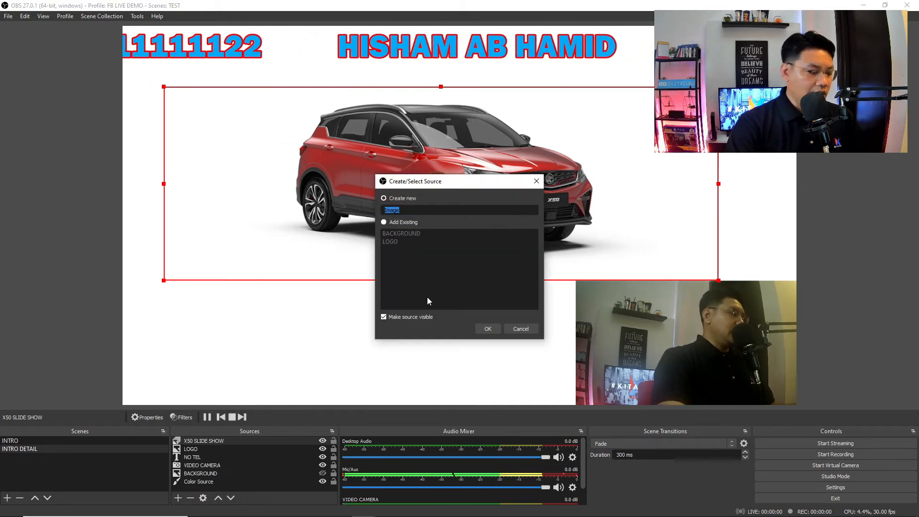
{"action": "type", "text": "DETAIL"}
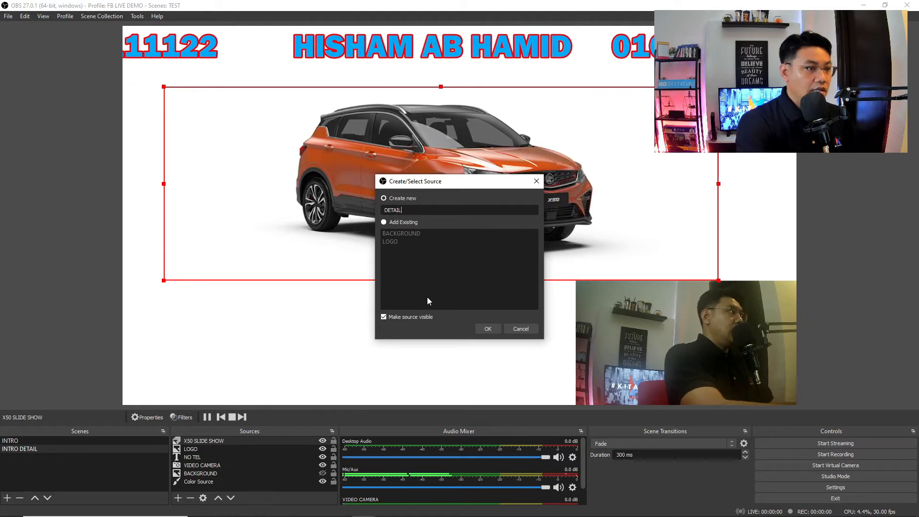
{"action": "type", "text": " X50"}
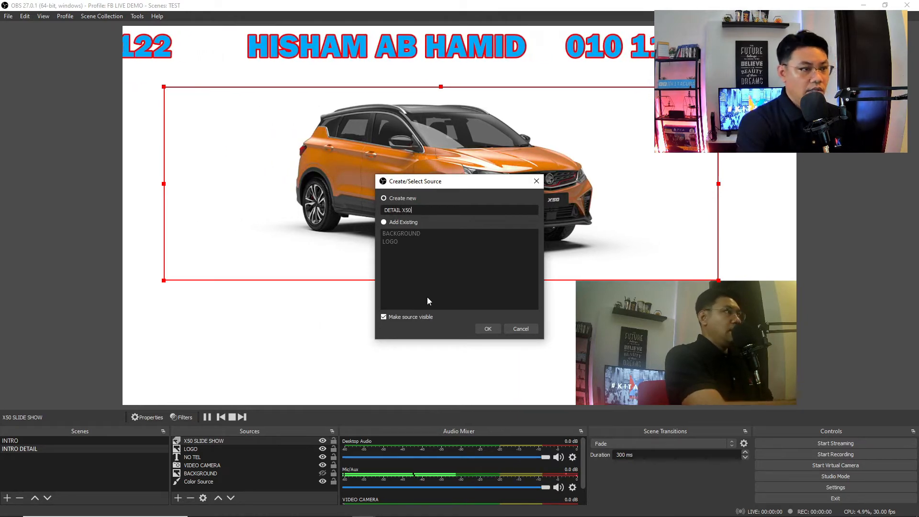
{"action": "left_click", "coordinate": [482, 328]}
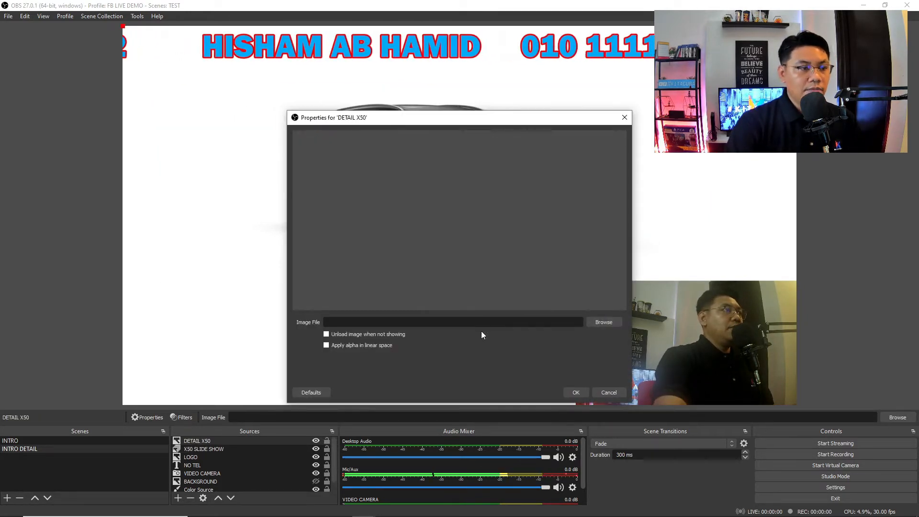
{"action": "left_click", "coordinate": [604, 322]}
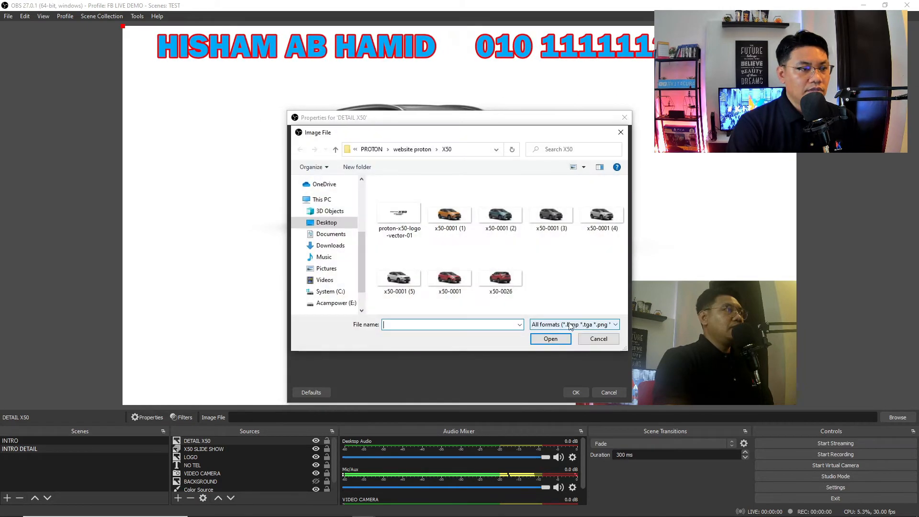
{"action": "left_click", "coordinate": [400, 149]}
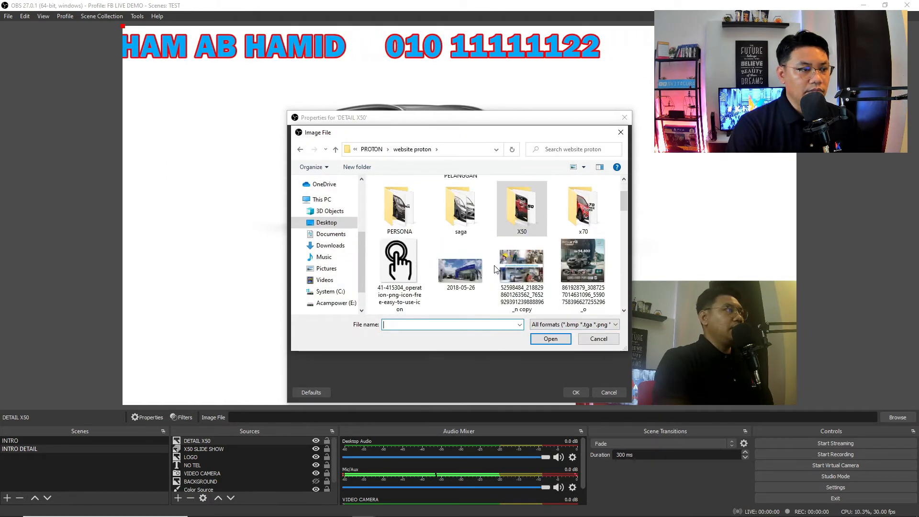
{"action": "left_click", "coordinate": [380, 150]}
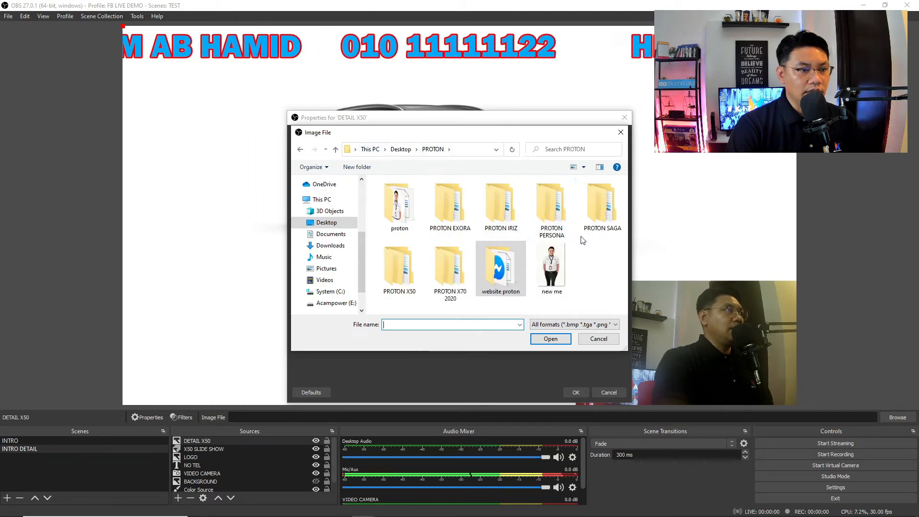
{"action": "double_click", "coordinate": [417, 283]}
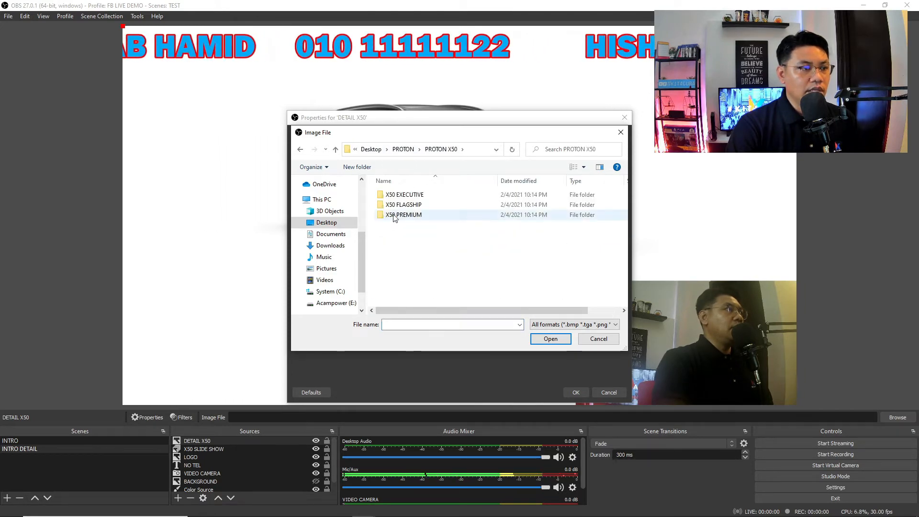
{"action": "left_click", "coordinate": [407, 207]}
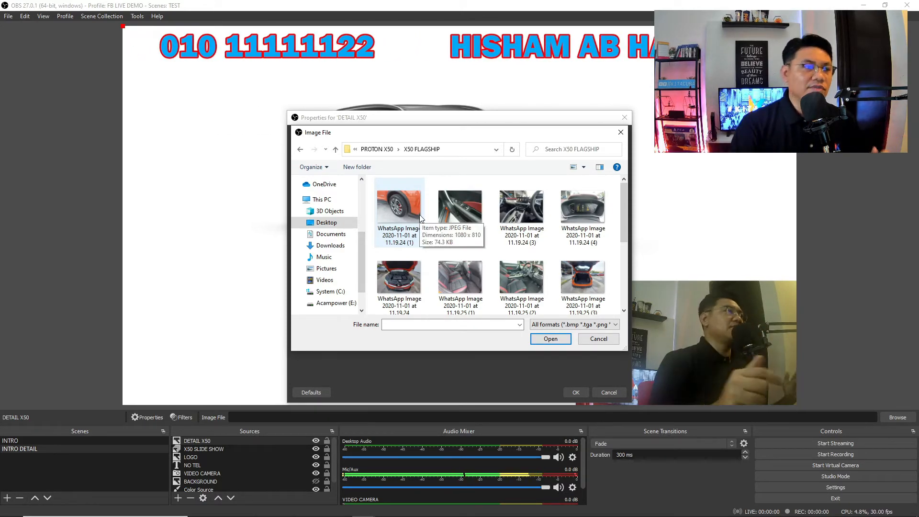
{"action": "scroll", "coordinate": [519, 259], "scroll_direction": "down", "scroll_amount": 3}
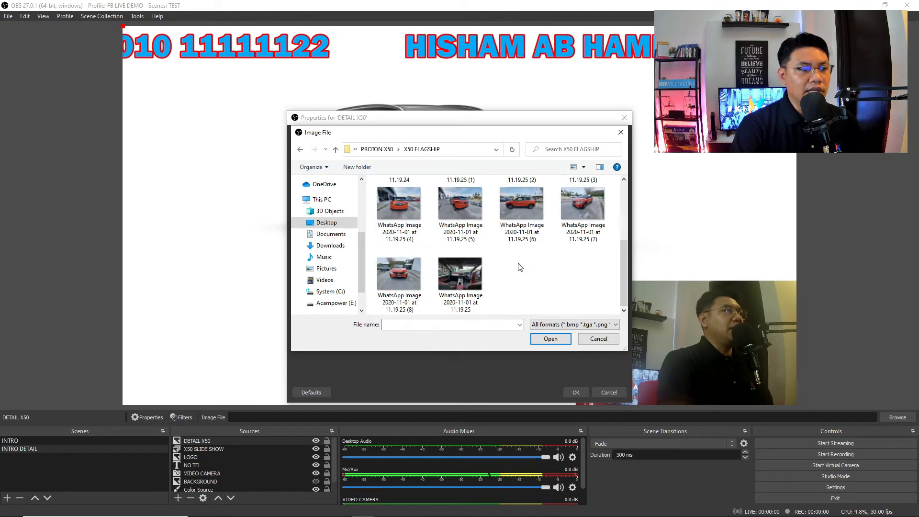
{"action": "left_click", "coordinate": [469, 275]}
{"action": "left_click", "coordinate": [550, 339]}
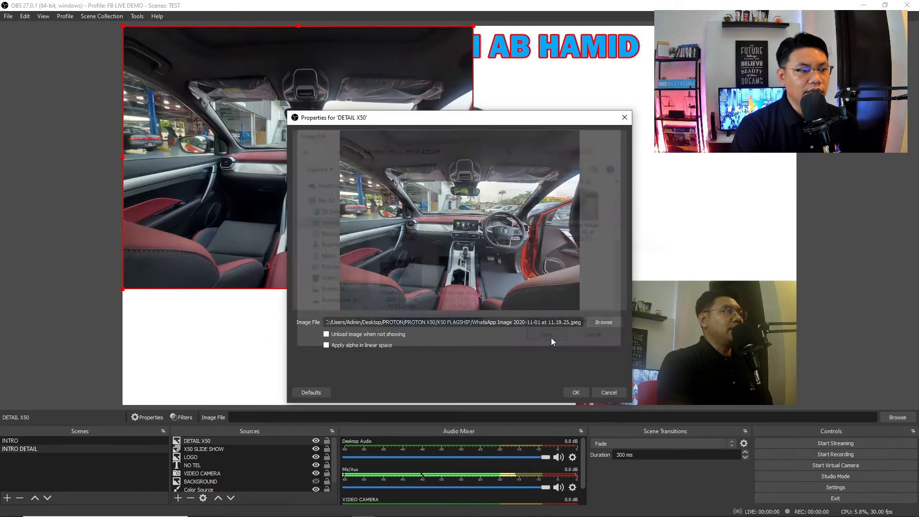
{"action": "left_click", "coordinate": [576, 392]}
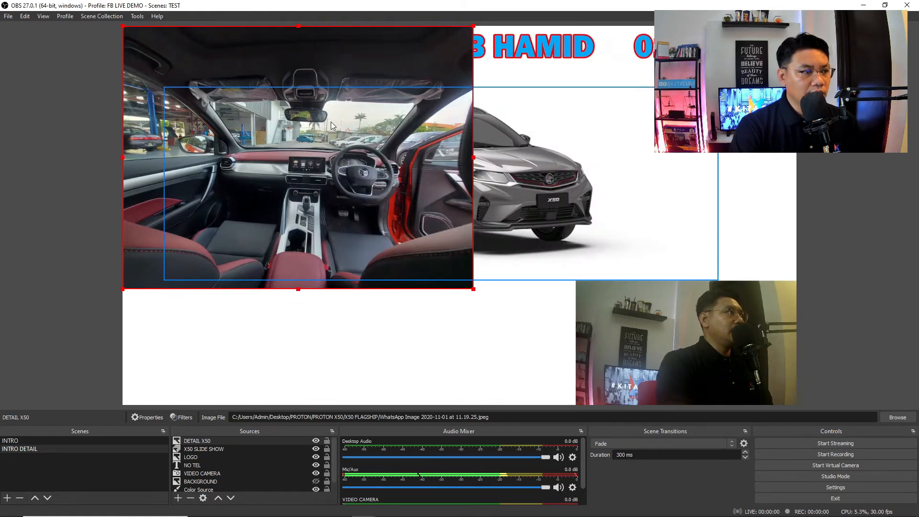
- Shrink the DETAIL X50 image and place it lower-left beneath the car
{"action": "left_click_drag", "start_coordinate": [246, 62], "coordinate": [196, 157]}
{"action": "left_click_drag", "start_coordinate": [50, 122], "coordinate": [210, 246]}
{"action": "left_click_drag", "start_coordinate": [284, 313], "coordinate": [226, 311]}
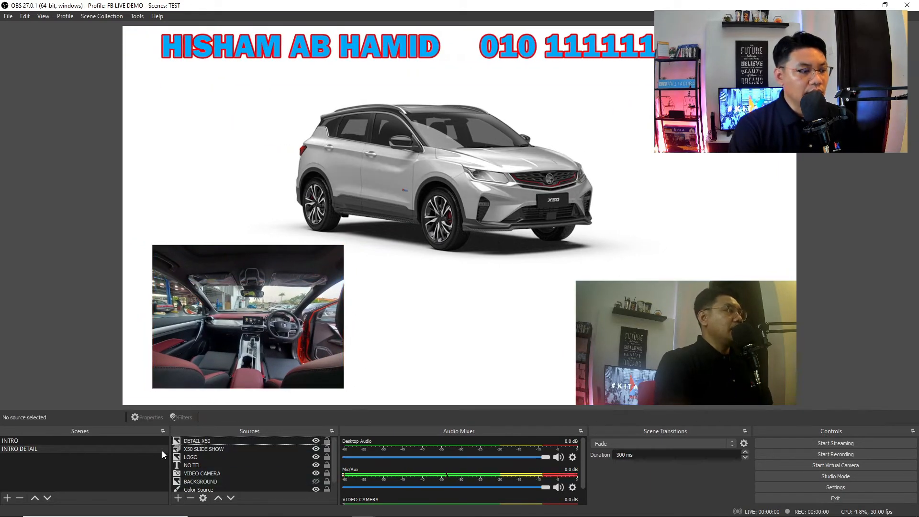
- Add an image source 'DETAIL X50 2' showing the dashboard photo
{"action": "left_click", "coordinate": [178, 498]}
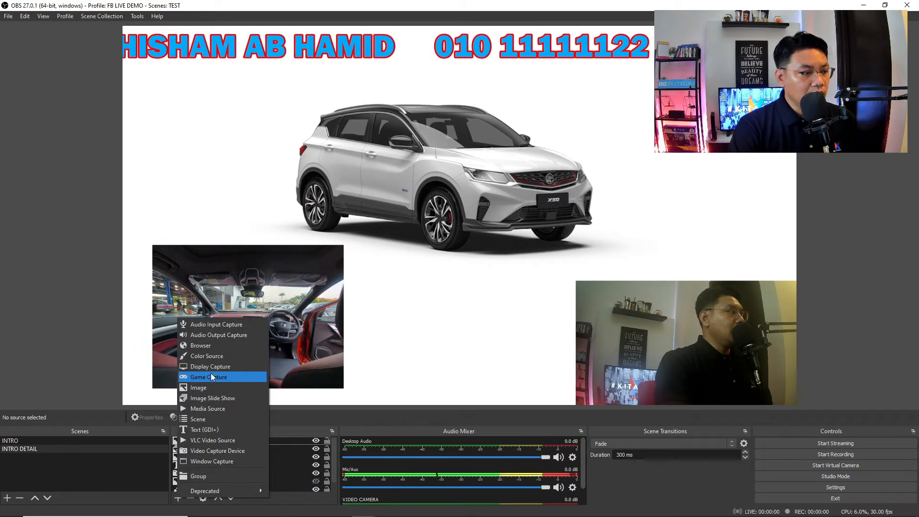
{"action": "left_click", "coordinate": [211, 387]}
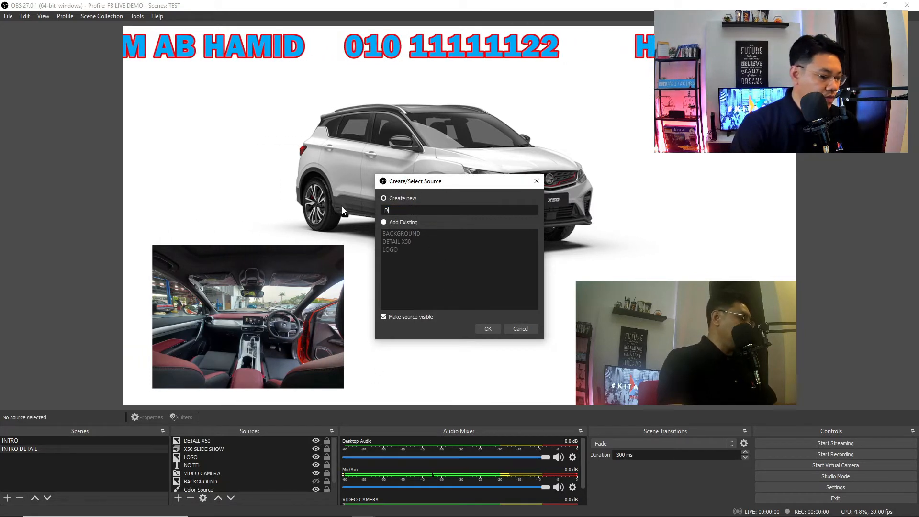
{"action": "type", "text": "DETAIL X50 2"}
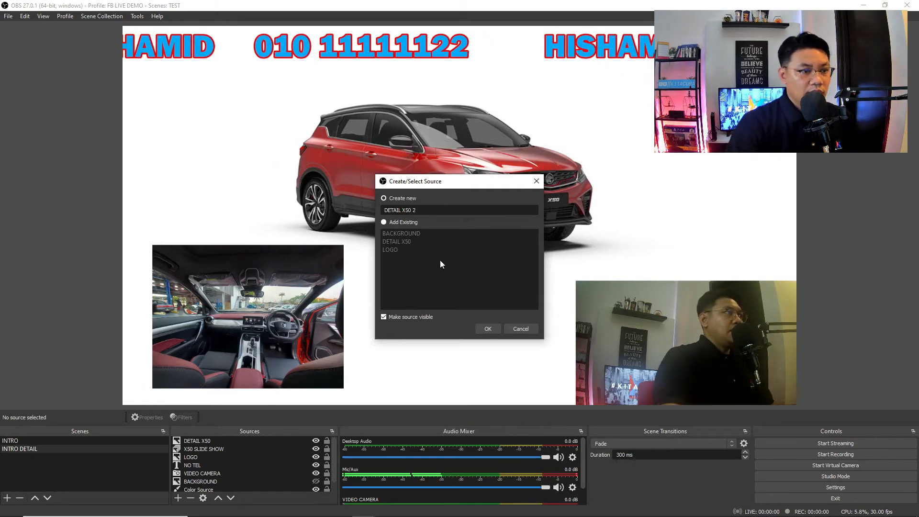
{"action": "left_click", "coordinate": [486, 327]}
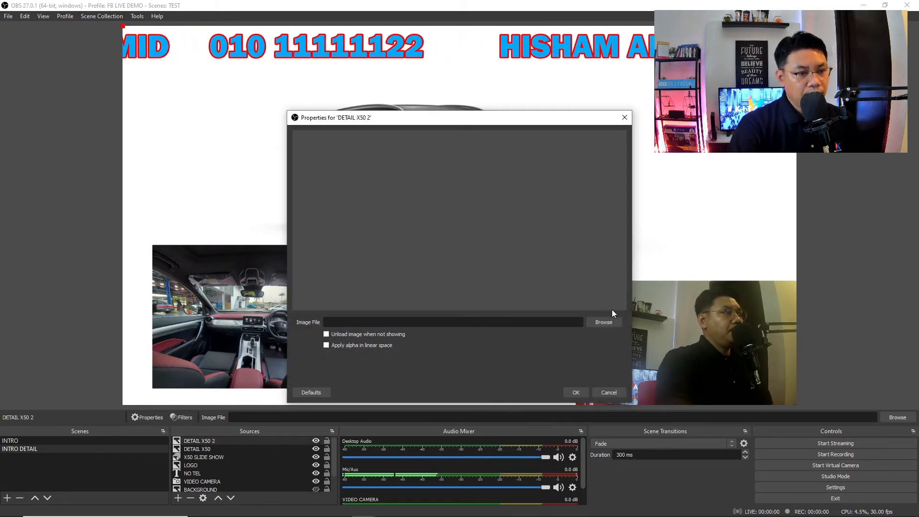
{"action": "left_click", "coordinate": [604, 323]}
{"action": "left_click", "coordinate": [526, 237]}
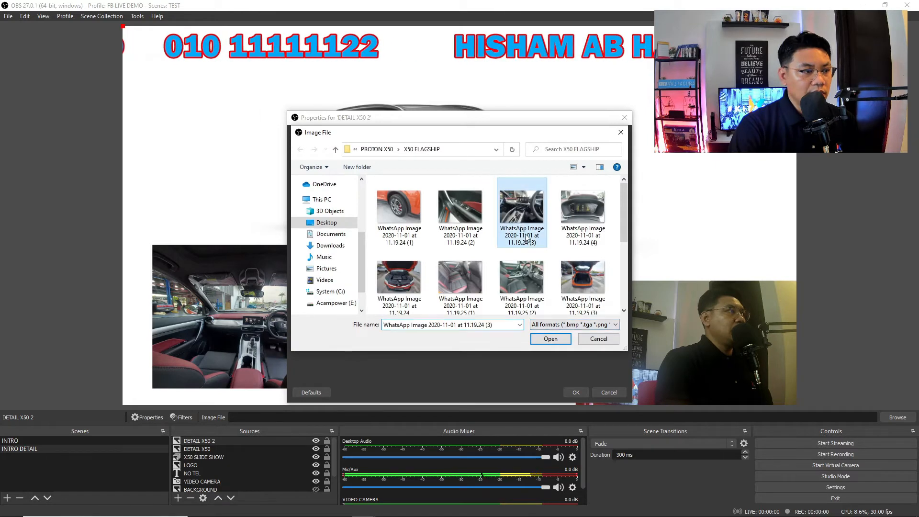
{"action": "left_click", "coordinate": [558, 342]}
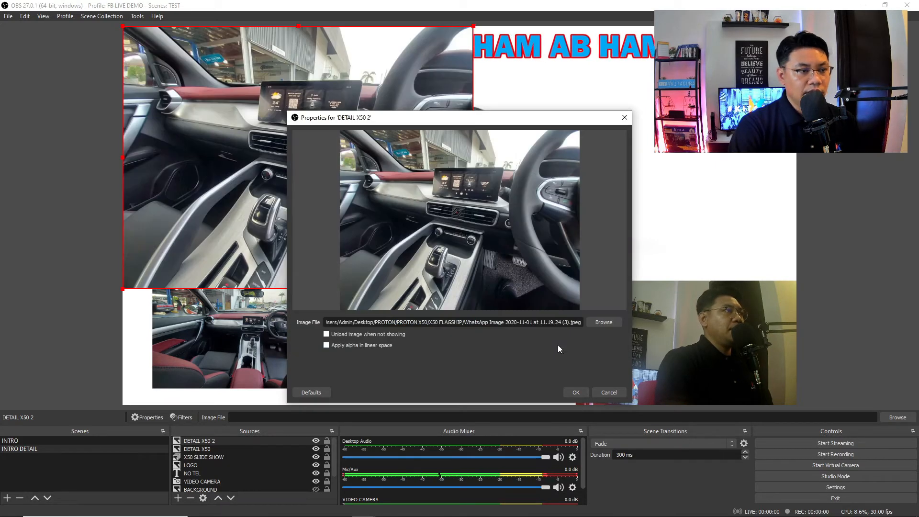
{"action": "left_click", "coordinate": [570, 390]}
- Resize and align the dashboard photo and DETAIL X50 side by side below the car
{"action": "left_click_drag", "start_coordinate": [124, 28], "coordinate": [224, 102]}
{"action": "left_click_drag", "start_coordinate": [295, 153], "coordinate": [423, 252]}
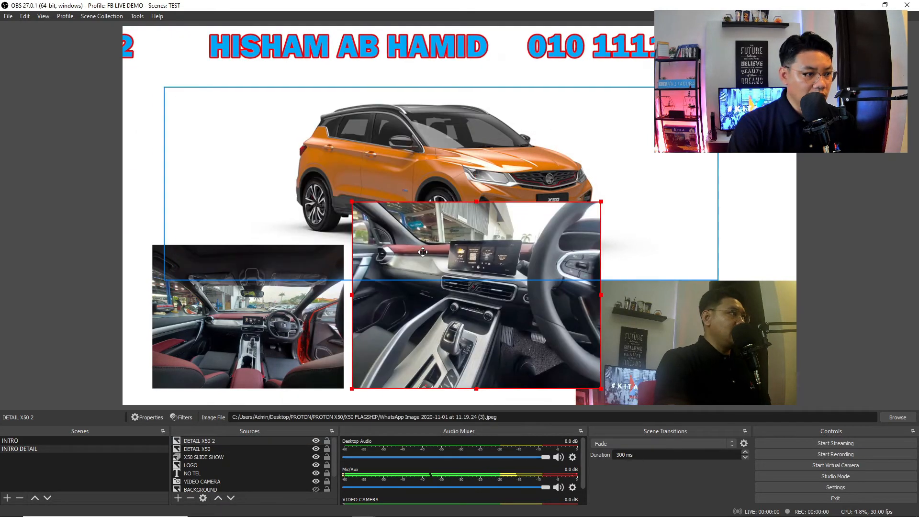
{"action": "left_click_drag", "start_coordinate": [350, 201], "coordinate": [406, 267]}
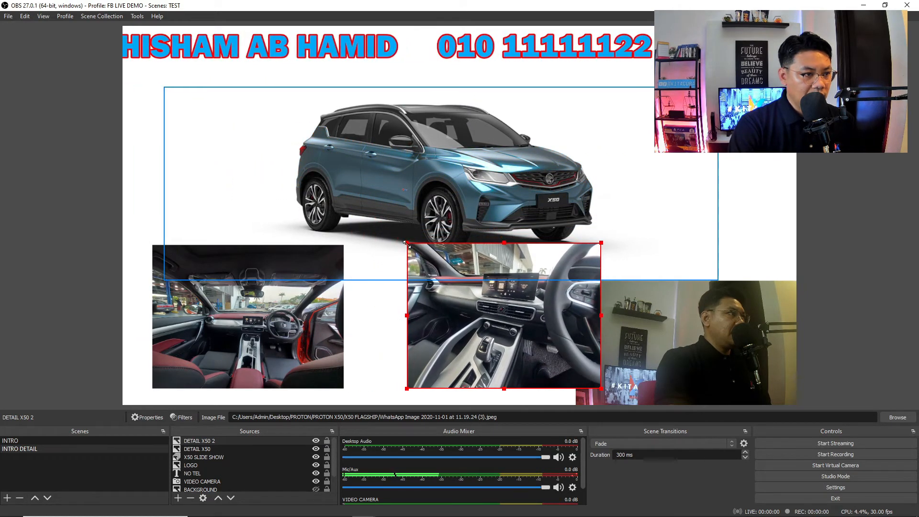
{"action": "left_click_drag", "start_coordinate": [439, 305], "coordinate": [392, 307]}
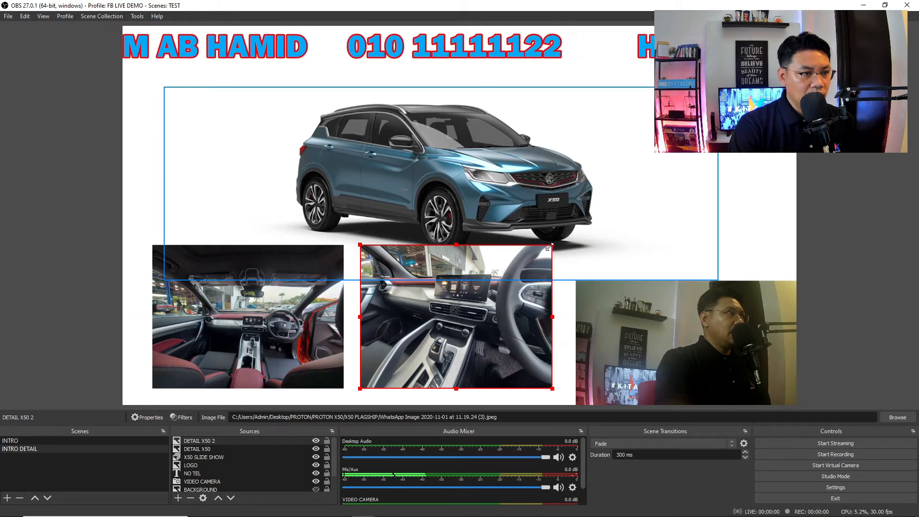
{"action": "left_click_drag", "start_coordinate": [549, 248], "coordinate": [532, 259]}
{"action": "left_click", "coordinate": [153, 248]}
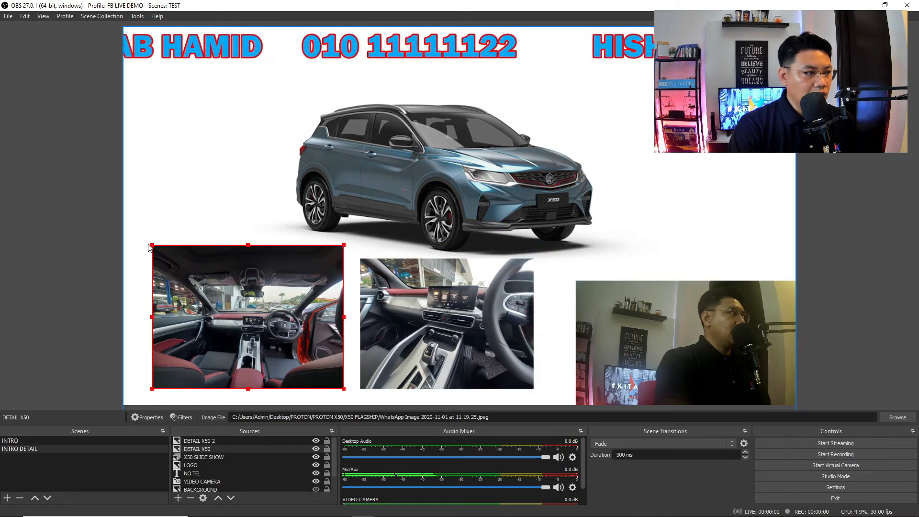
{"action": "left_click_drag", "start_coordinate": [150, 244], "coordinate": [169, 257]}
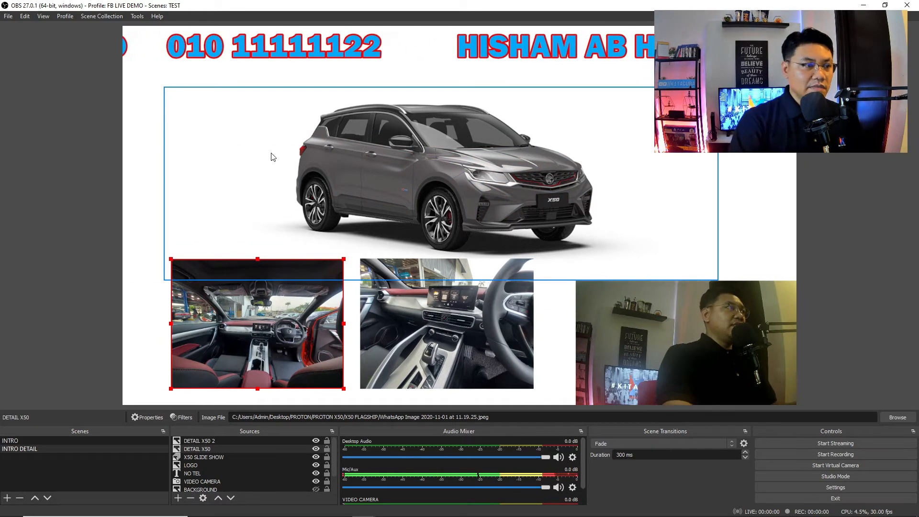
- Set the X50 SLIDE SHOW's Time Between Slides to 4000 ms
{"action": "left_click", "coordinate": [223, 456]}
{"action": "double_click", "coordinate": [223, 456]}
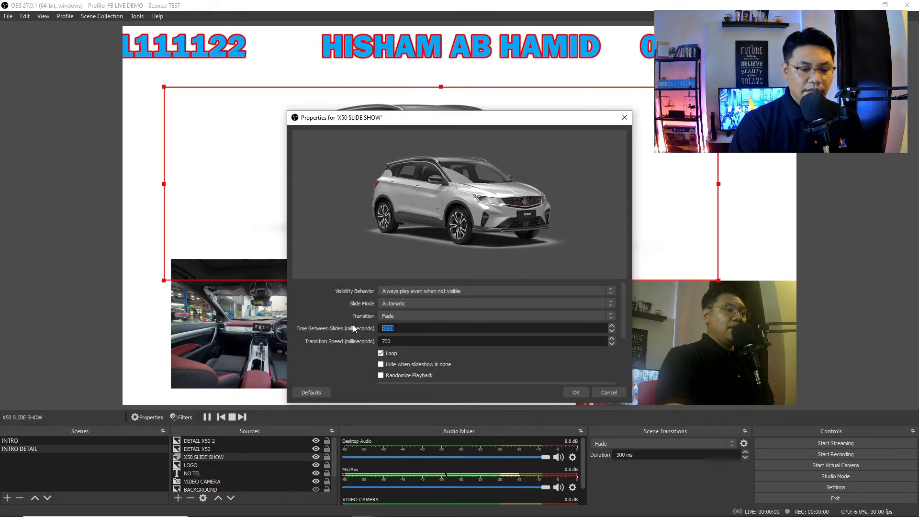
{"action": "type", "text": "4000"}
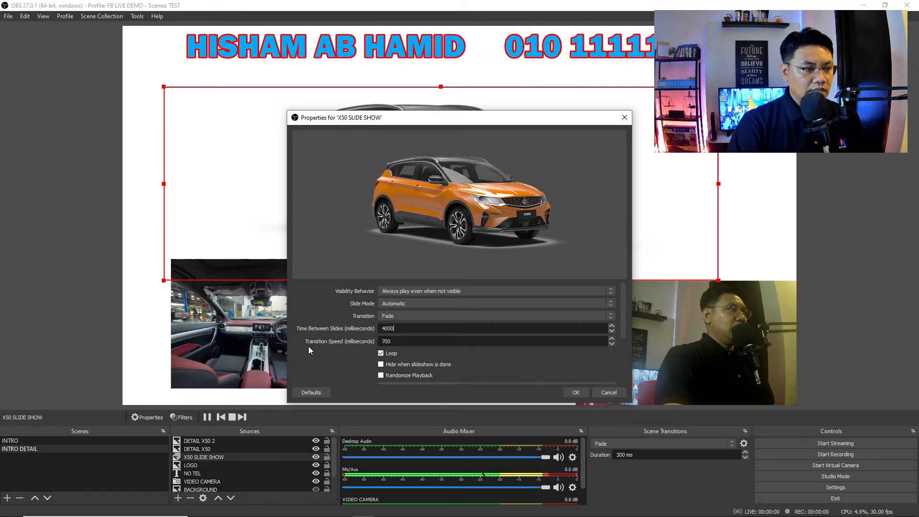
{"action": "left_click", "coordinate": [576, 392]}
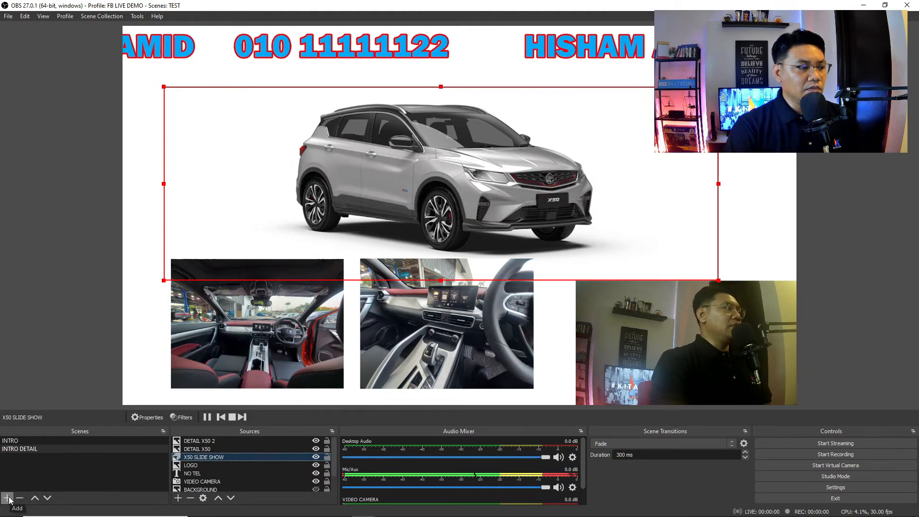
- Duplicate the INTRO scene as 'CLOSE' and move its NO TEL ticker to mid-canvas
{"action": "left_click", "coordinate": [19, 441]}
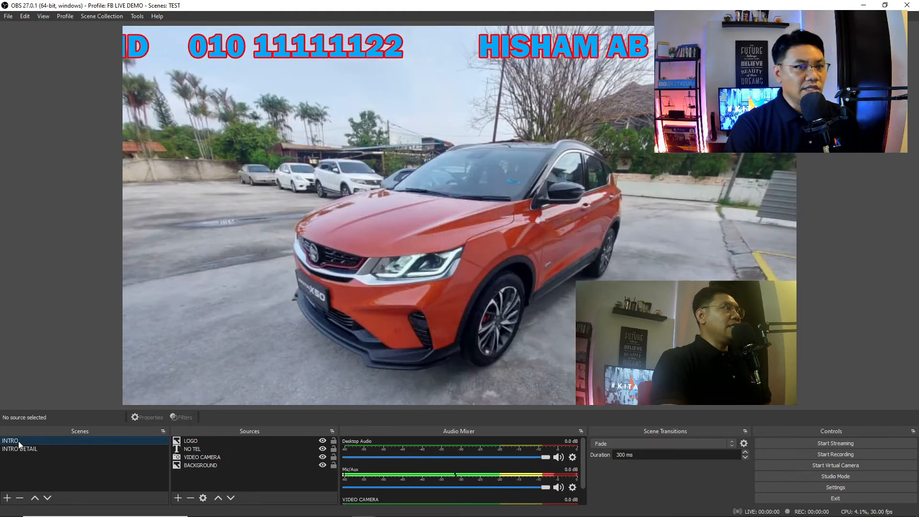
{"action": "right_click", "coordinate": [18, 440]}
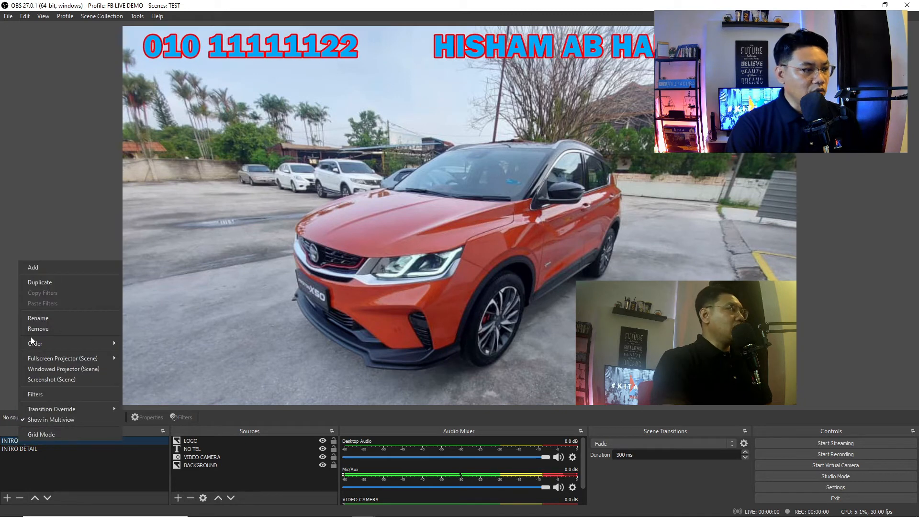
{"action": "left_click", "coordinate": [53, 282]}
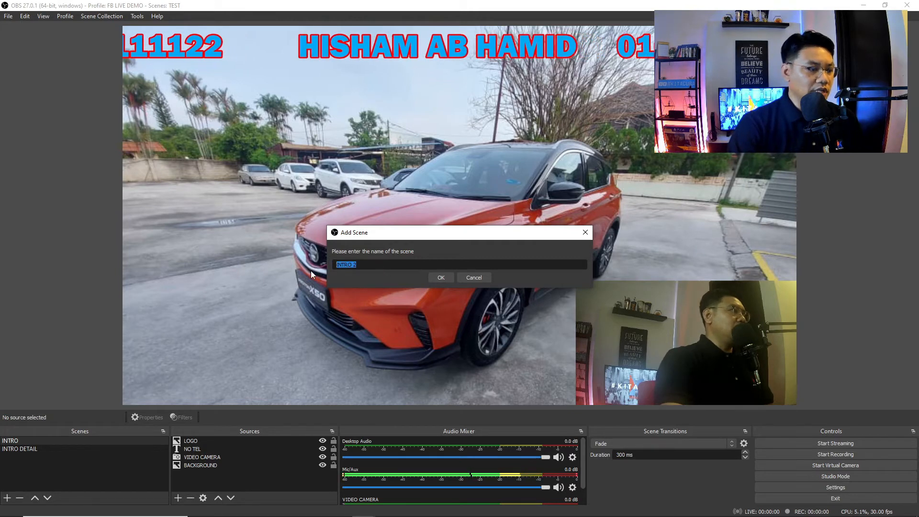
{"action": "type", "text": "CLO"}
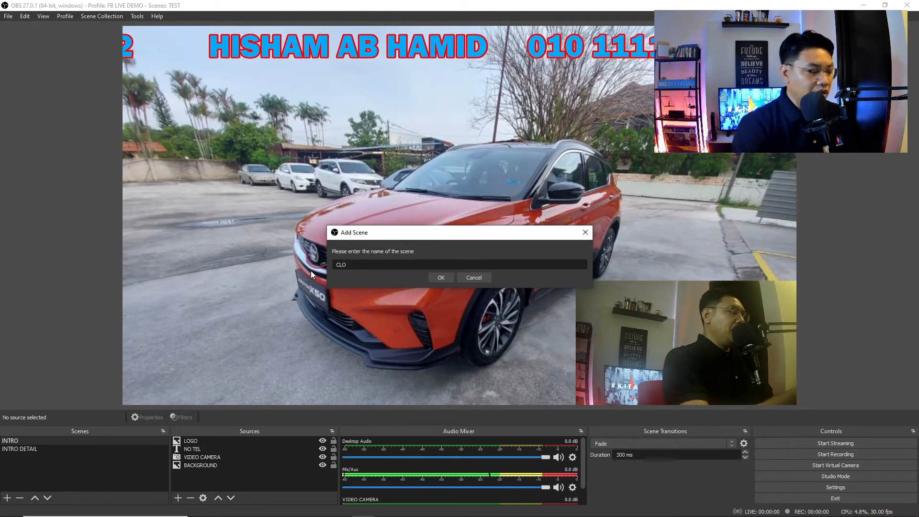
{"action": "type", "text": "SE"}
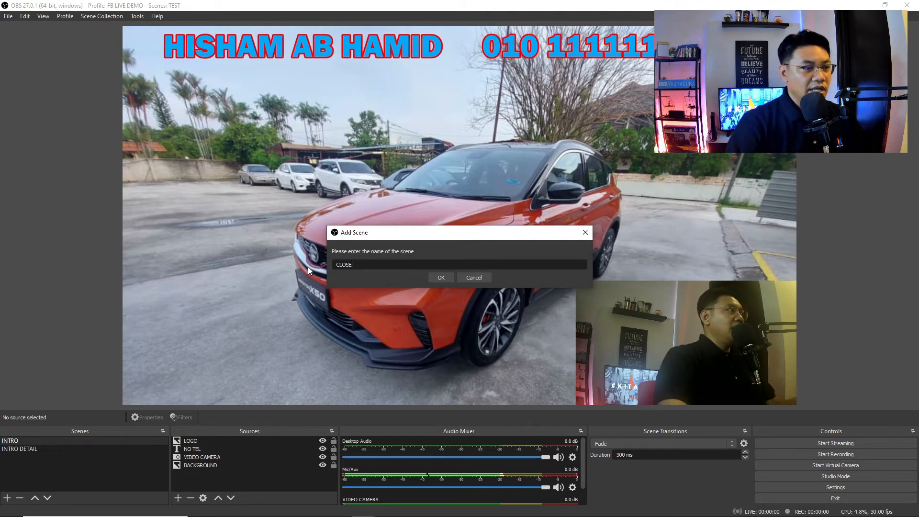
{"action": "left_click", "coordinate": [442, 276]}
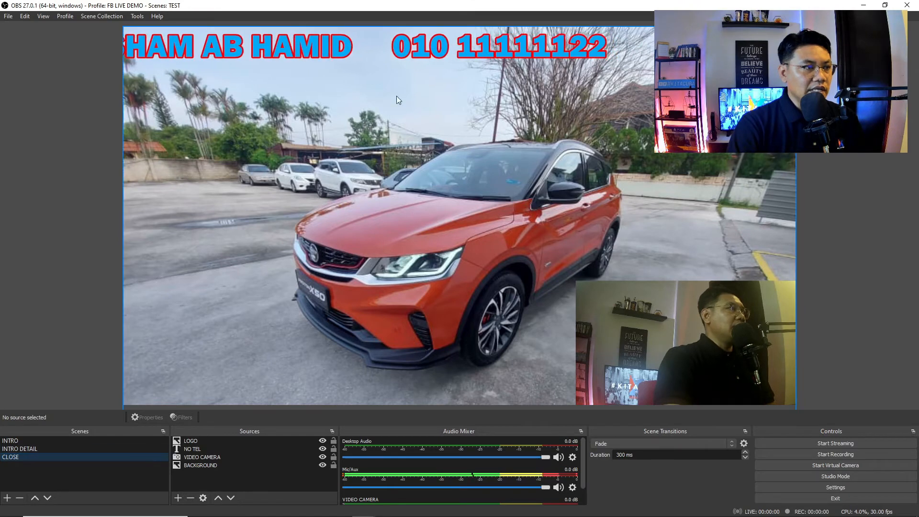
{"action": "left_click_drag", "start_coordinate": [378, 47], "coordinate": [353, 156]}
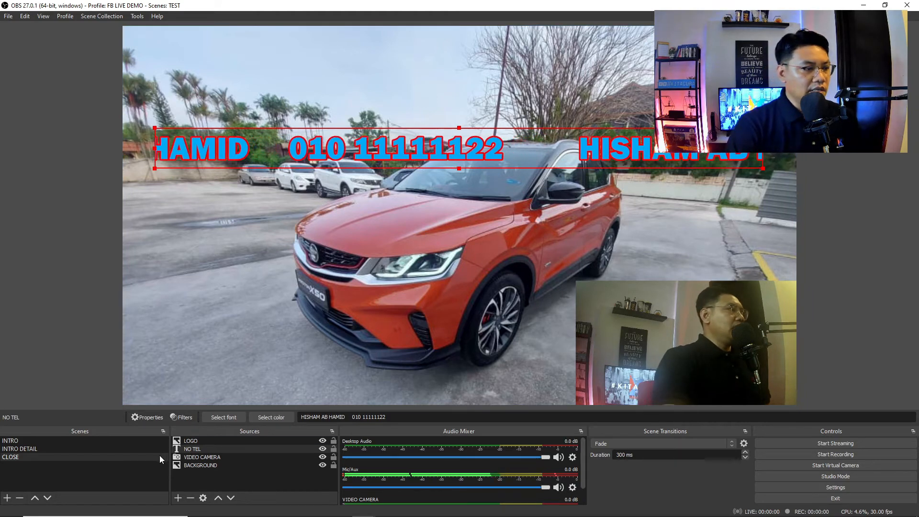
- Add a Text (GDI+) source named 'TQ' with the text 'TERIMA KASIH'
{"action": "left_click", "coordinate": [179, 499]}
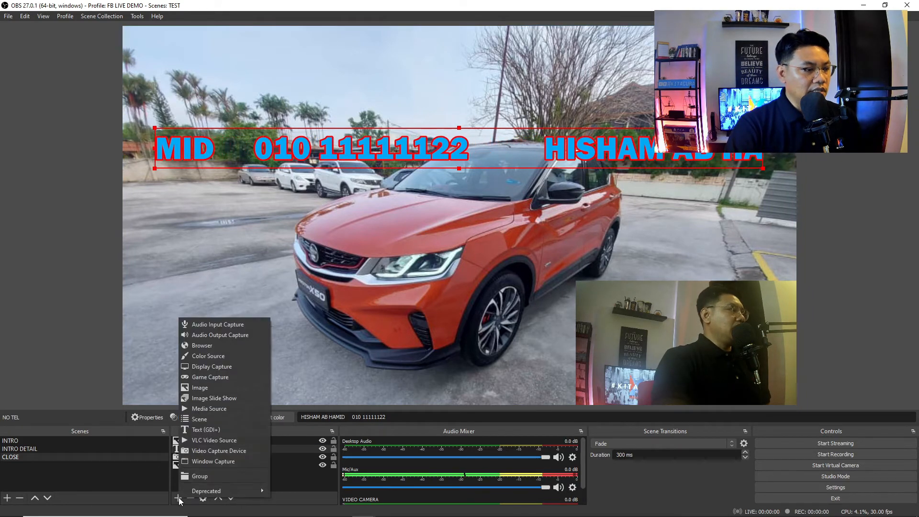
{"action": "left_click", "coordinate": [215, 427]}
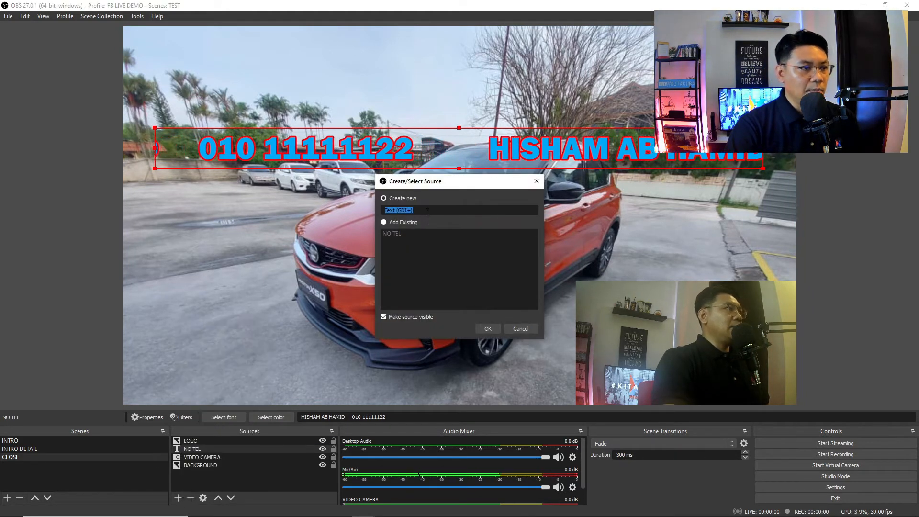
{"action": "left_click_drag", "start_coordinate": [421, 211], "coordinate": [378, 211]}
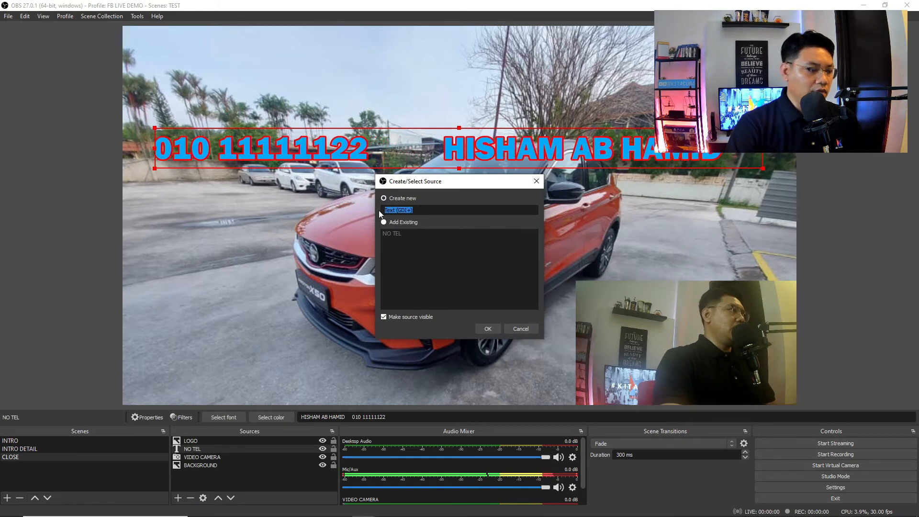
{"action": "type", "text": "TQ"}
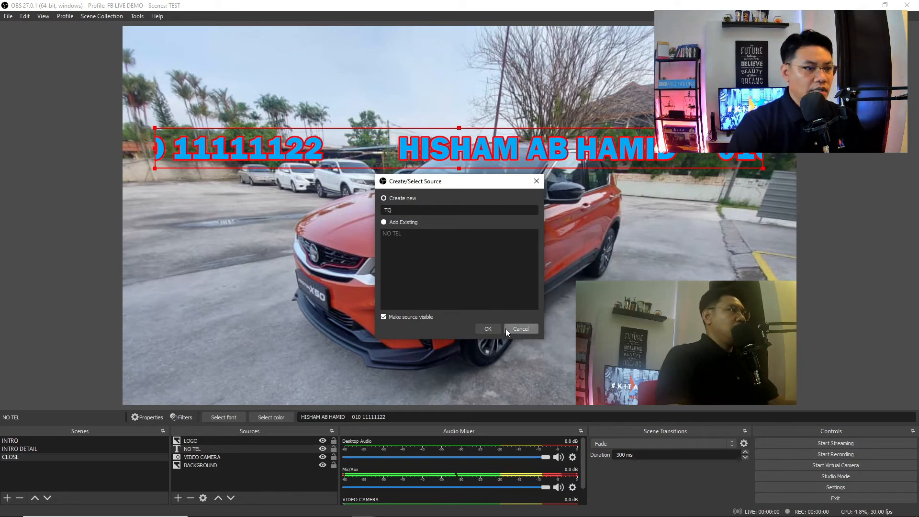
{"action": "left_click", "coordinate": [489, 329]}
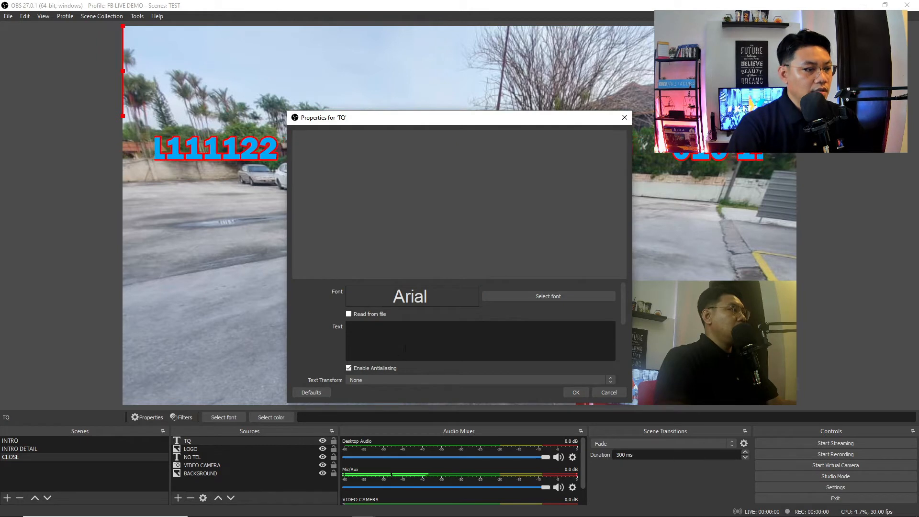
{"action": "type", "text": "TERI"}
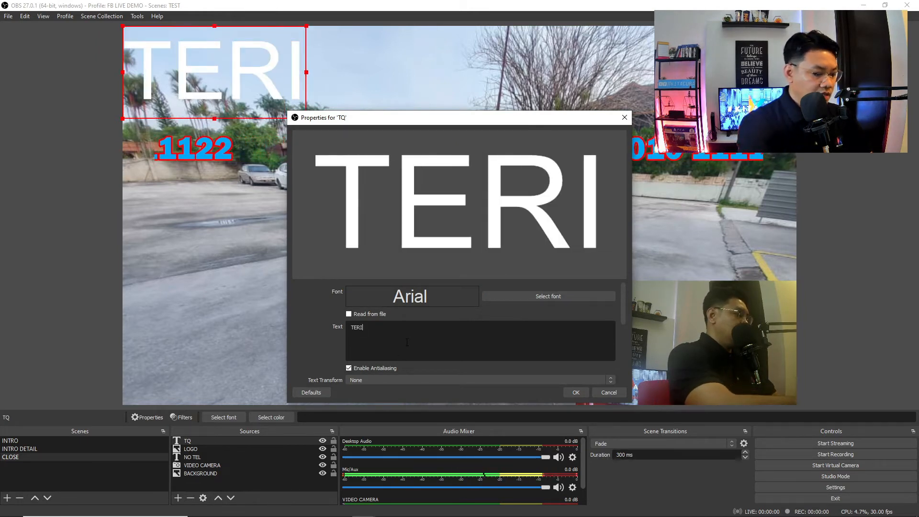
{"action": "type", "text": "MA KASIH"}
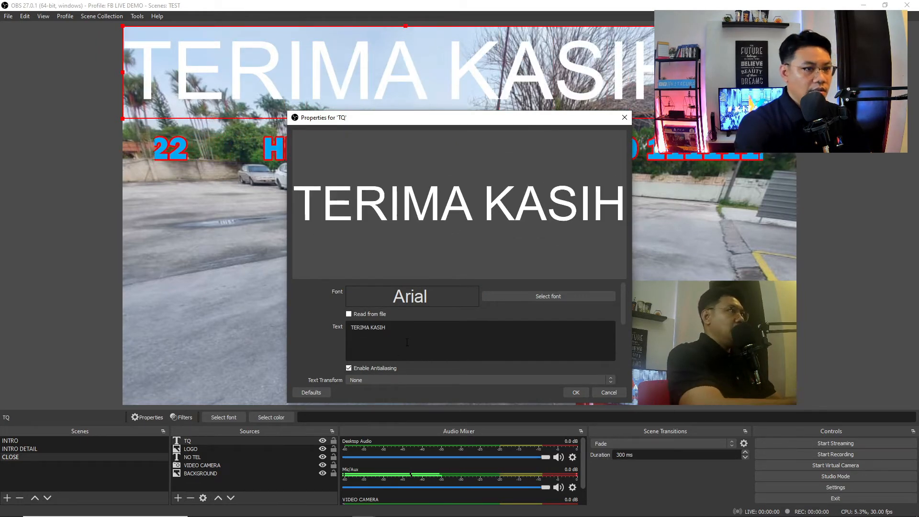
- Choose Calibri Regular as the TQ text's font
{"action": "left_click", "coordinate": [559, 296]}
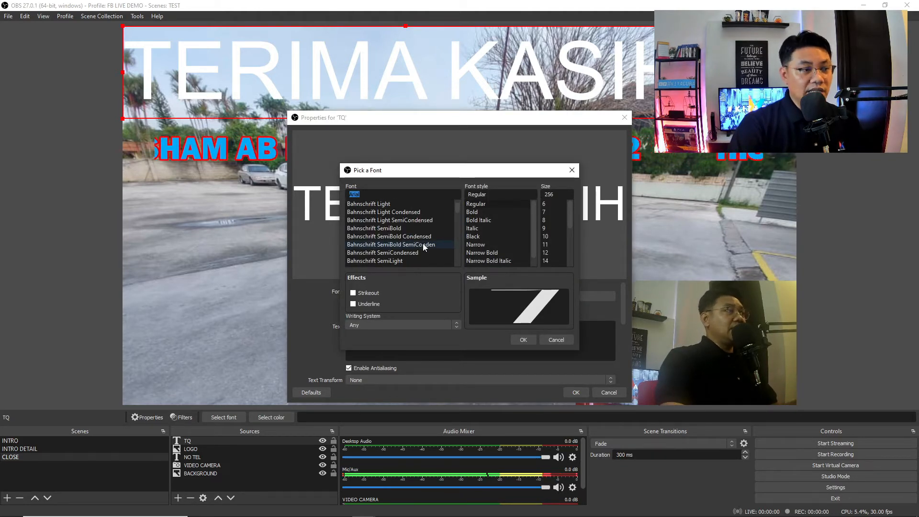
{"action": "scroll", "coordinate": [423, 244], "scroll_direction": "down", "scroll_amount": 6}
{"action": "scroll", "coordinate": [422, 246], "scroll_direction": "down", "scroll_amount": 3}
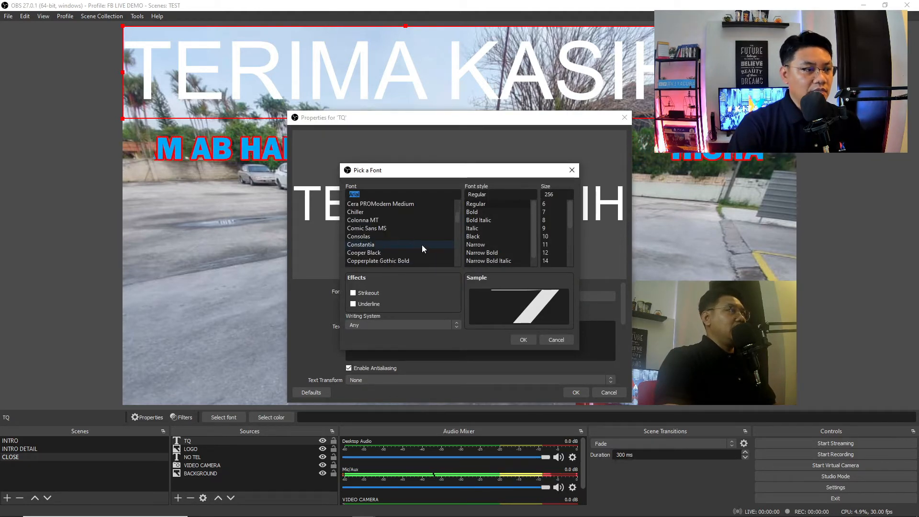
{"action": "scroll", "coordinate": [421, 245], "scroll_direction": "down", "scroll_amount": 2}
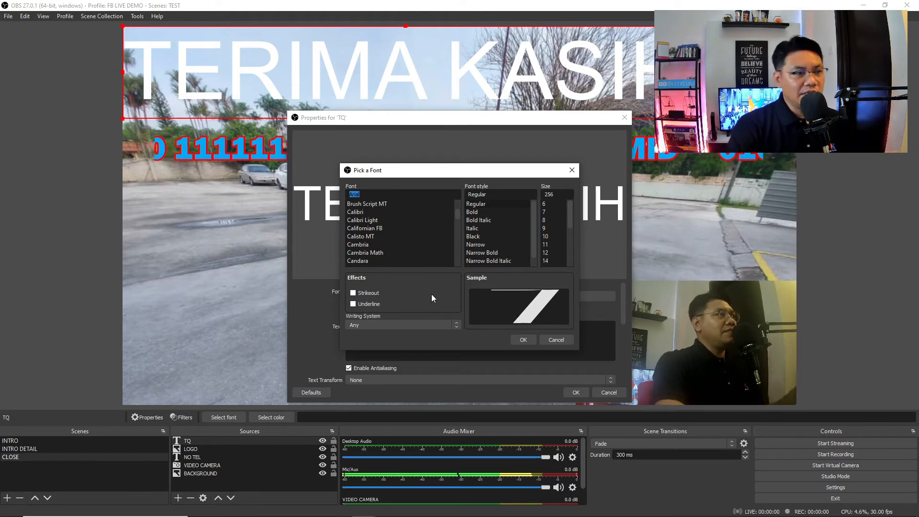
{"action": "scroll", "coordinate": [409, 252], "scroll_direction": "up", "scroll_amount": 3}
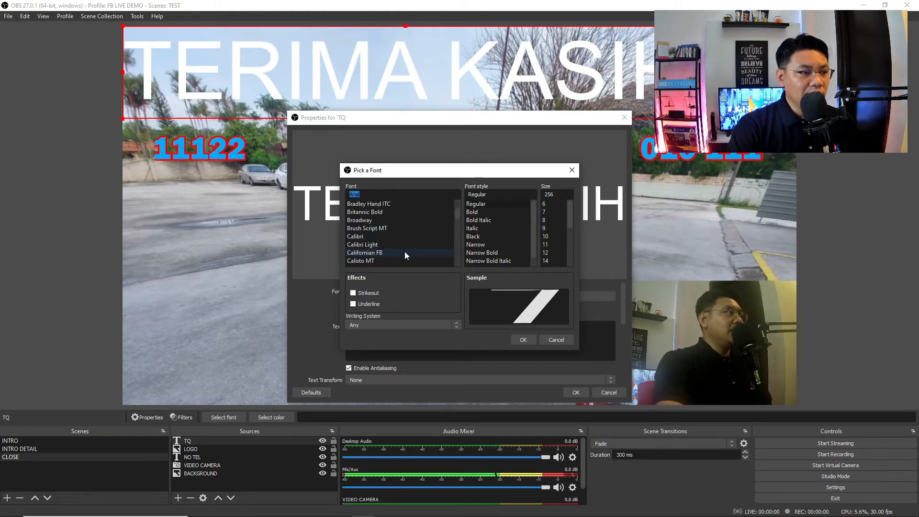
{"action": "left_click", "coordinate": [370, 236]}
{"action": "left_click", "coordinate": [523, 339]}
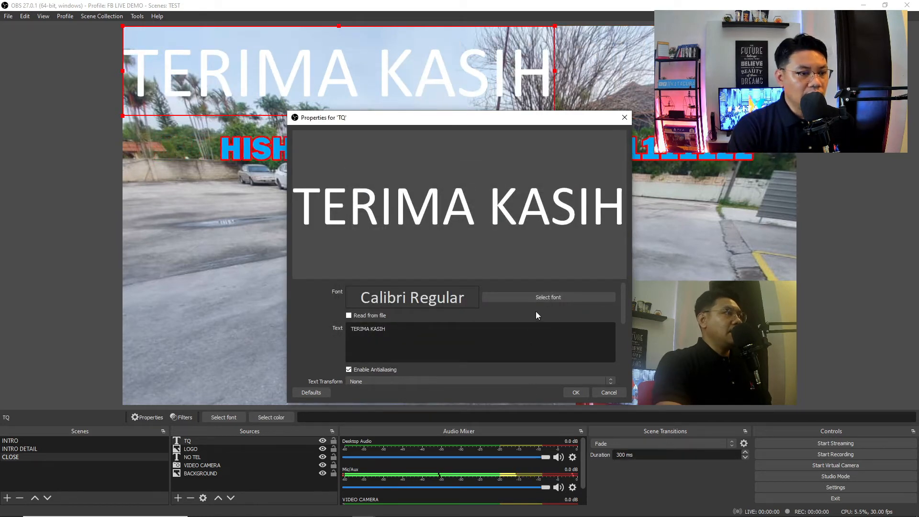
{"action": "scroll", "coordinate": [535, 315], "scroll_direction": "down", "scroll_amount": 2}
- Make the text red with a gradient to light blue #00aaff
{"action": "left_click", "coordinate": [511, 350]}
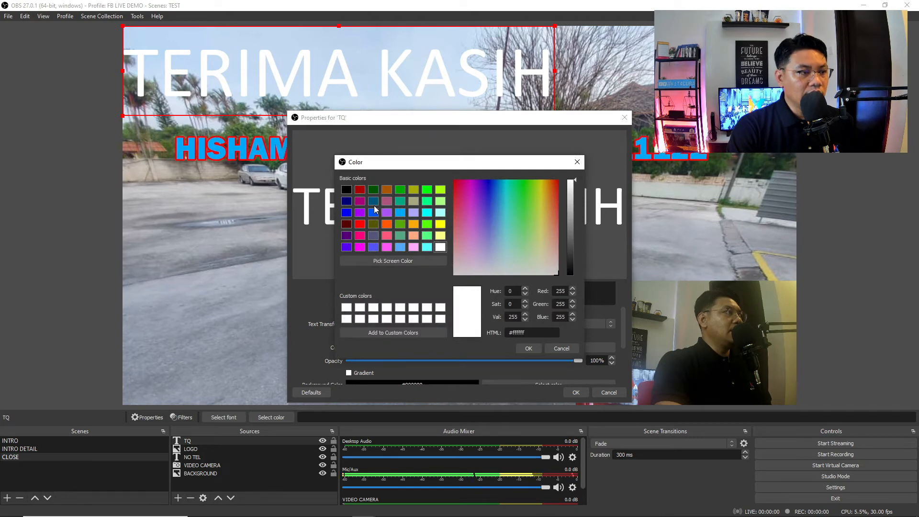
{"action": "left_click", "coordinate": [360, 223]}
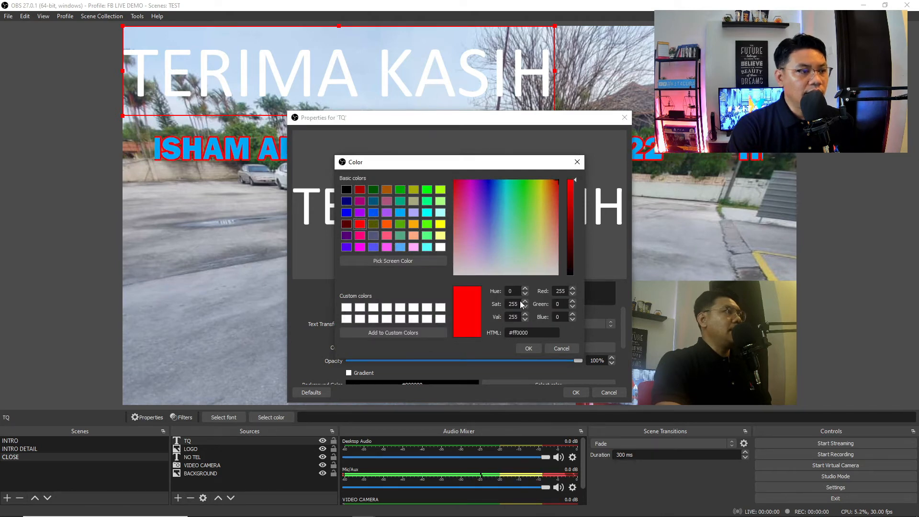
{"action": "left_click", "coordinate": [529, 348]}
{"action": "scroll", "coordinate": [504, 364], "scroll_direction": "down", "scroll_amount": 2}
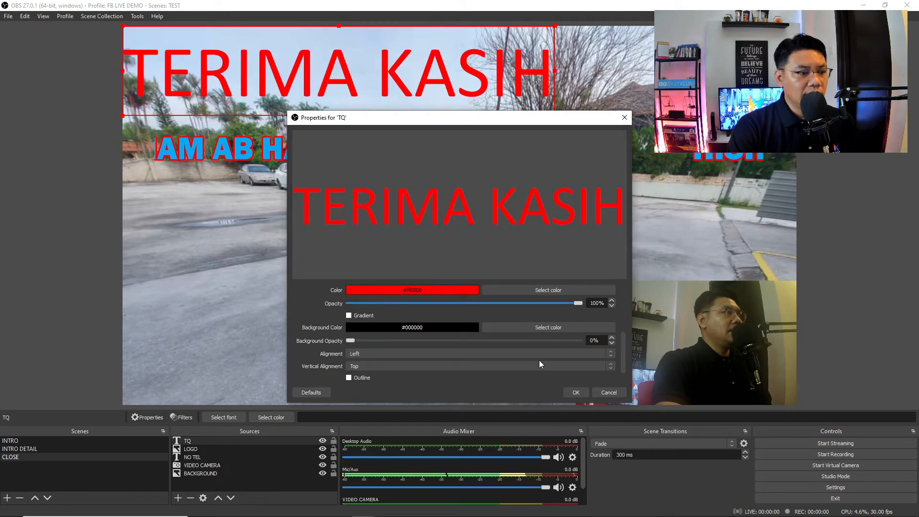
{"action": "scroll", "coordinate": [437, 338], "scroll_direction": "up", "scroll_amount": 1}
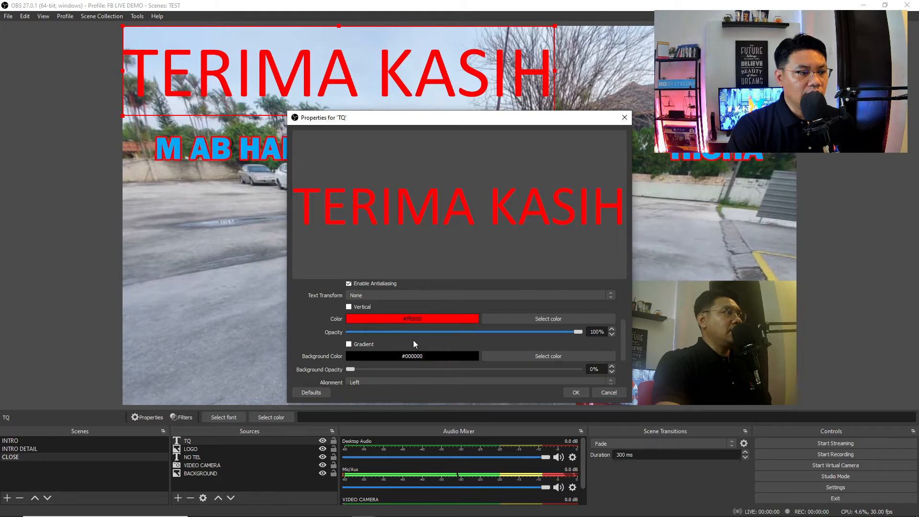
{"action": "left_click", "coordinate": [348, 345]}
{"action": "left_click", "coordinate": [499, 311]}
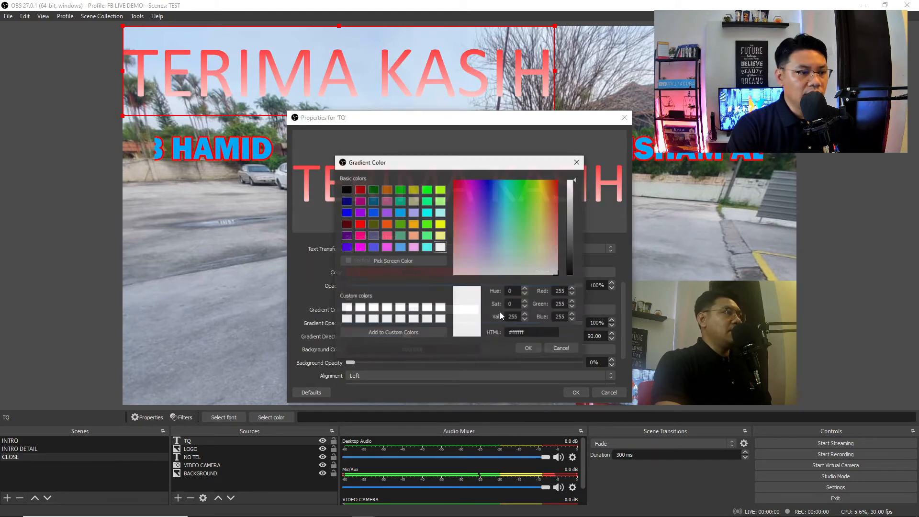
{"action": "left_click", "coordinate": [401, 213]}
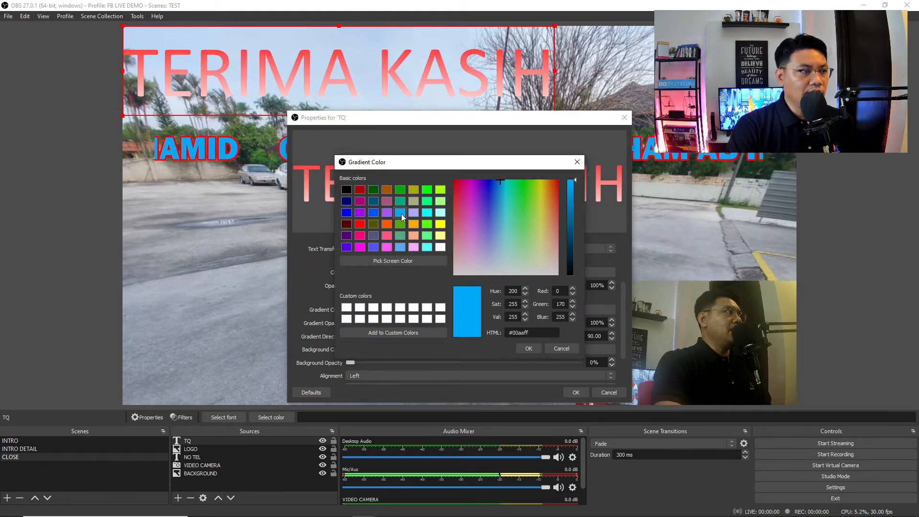
{"action": "left_click", "coordinate": [525, 346]}
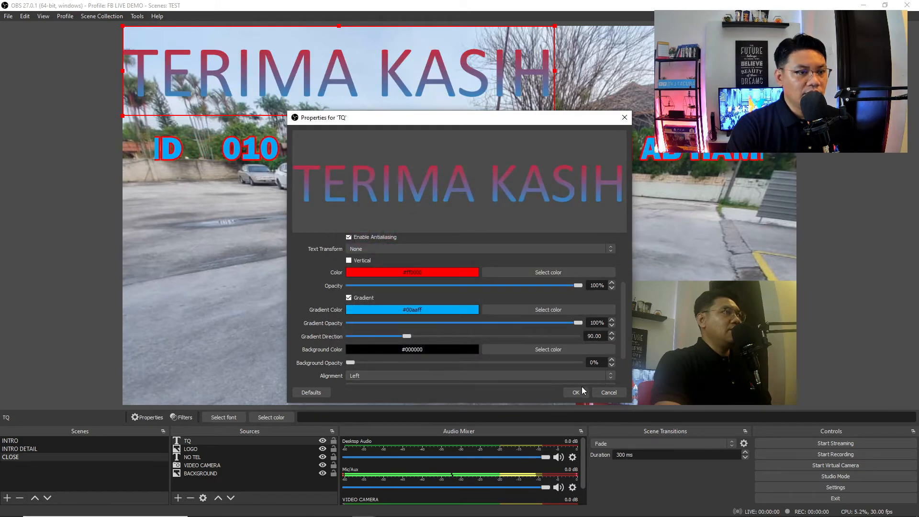
- Enable a white outline of size 20 on the TERIMA KASIH text
{"action": "scroll", "coordinate": [431, 330], "scroll_direction": "down", "scroll_amount": 2}
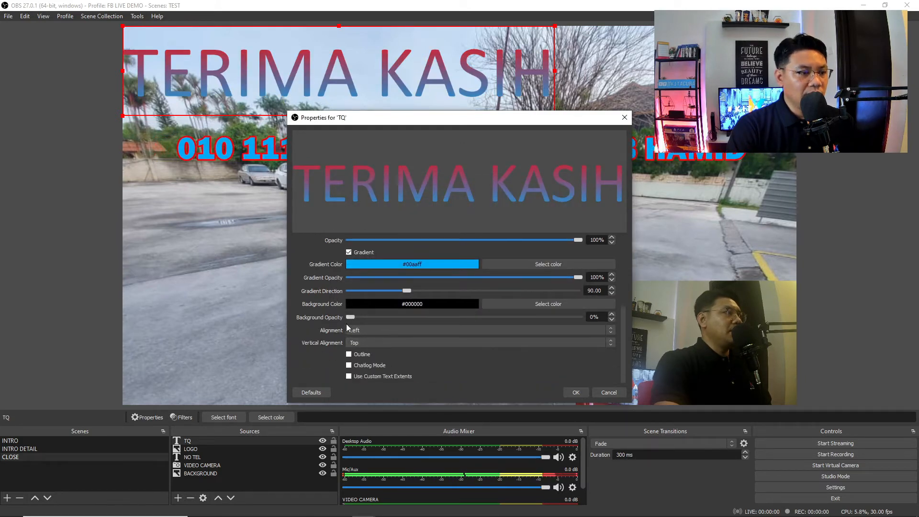
{"action": "left_click", "coordinate": [348, 354]}
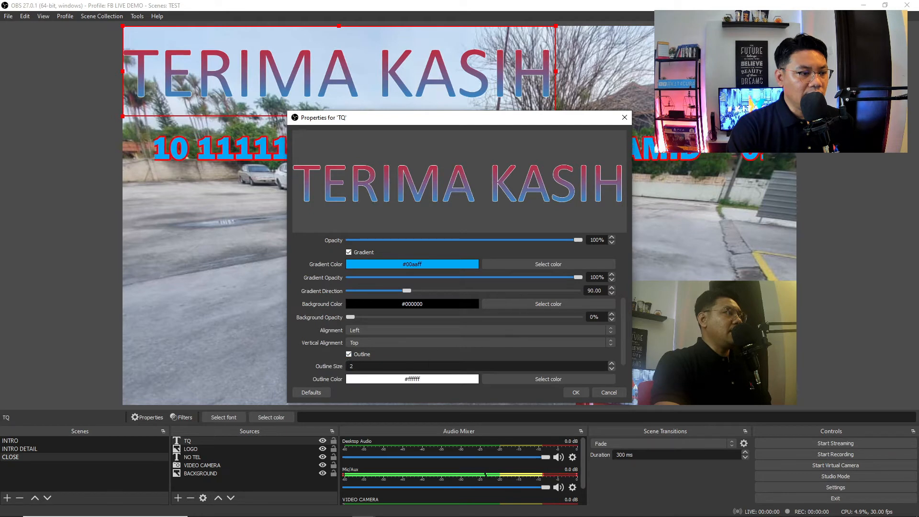
{"action": "scroll", "coordinate": [453, 366], "scroll_direction": "down", "scroll_amount": 1}
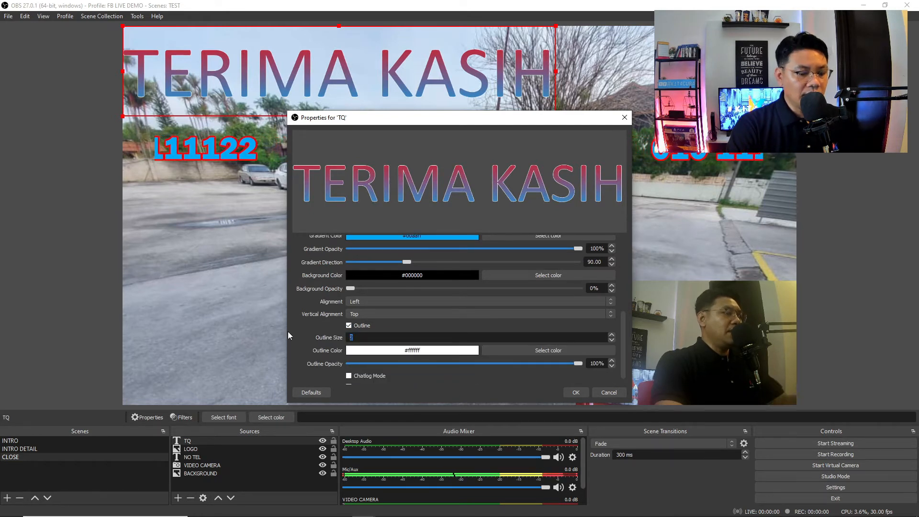
{"action": "type", "text": "20"}
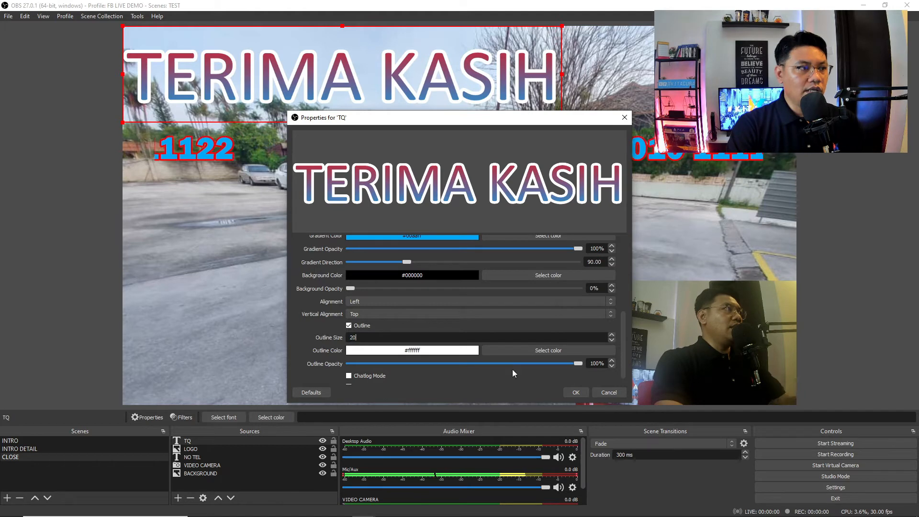
{"action": "left_click", "coordinate": [577, 392]}
- Shrink the TERIMA KASIH text and move it to the lower part of the scene
{"action": "left_click_drag", "start_coordinate": [509, 79], "coordinate": [513, 349]}
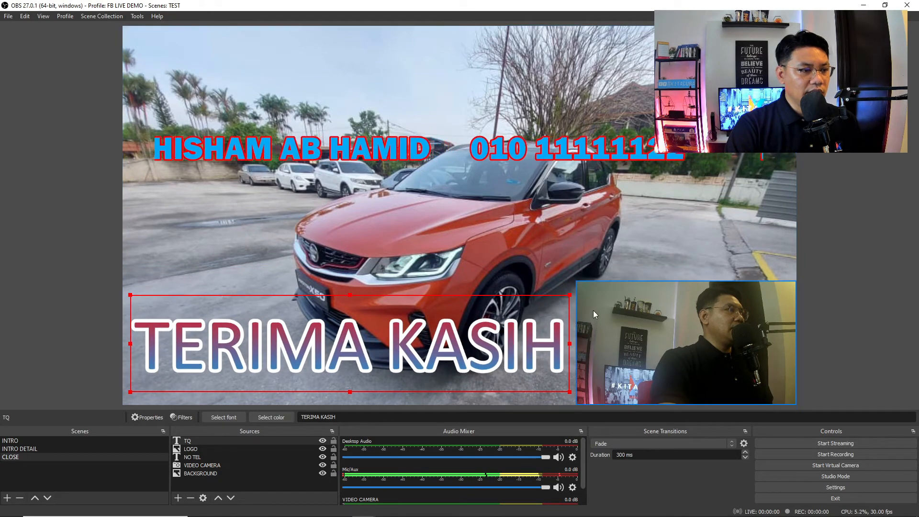
{"action": "left_click_drag", "start_coordinate": [569, 295], "coordinate": [468, 318]}
{"action": "left_click_drag", "start_coordinate": [425, 363], "coordinate": [486, 367]}
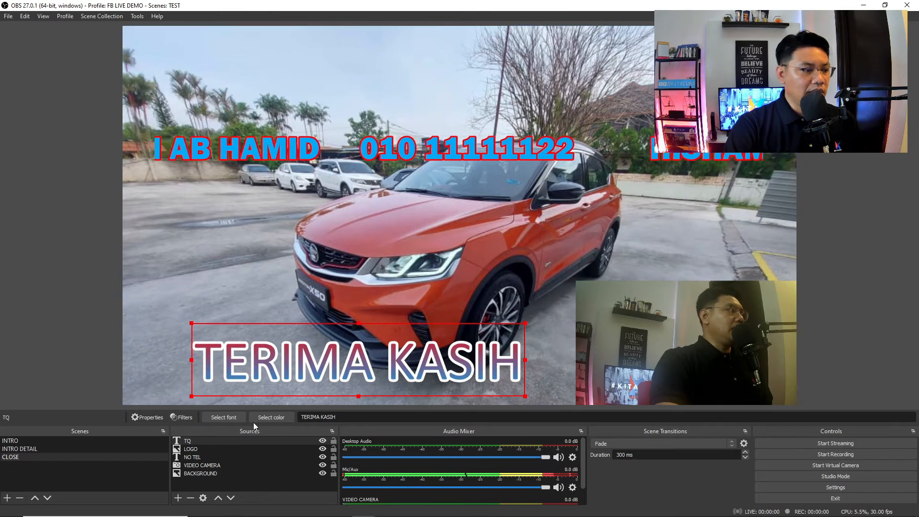
- Add a Scroll filter to TQ with horizontal speed 111
{"action": "left_click", "coordinate": [189, 415]}
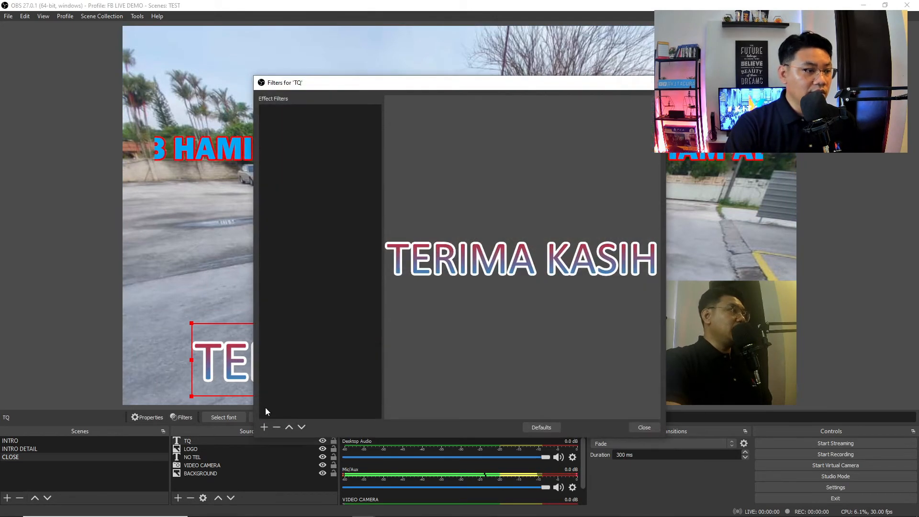
{"action": "left_click", "coordinate": [263, 427]}
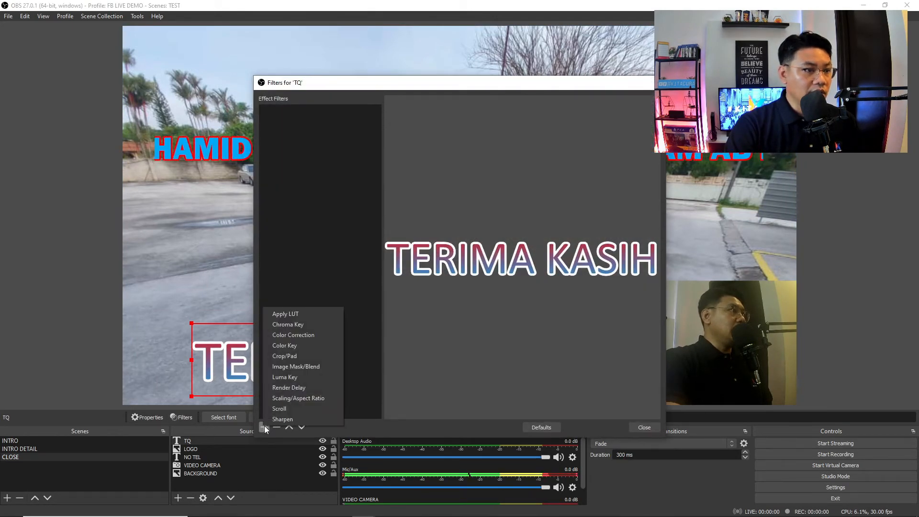
{"action": "left_click", "coordinate": [295, 409]}
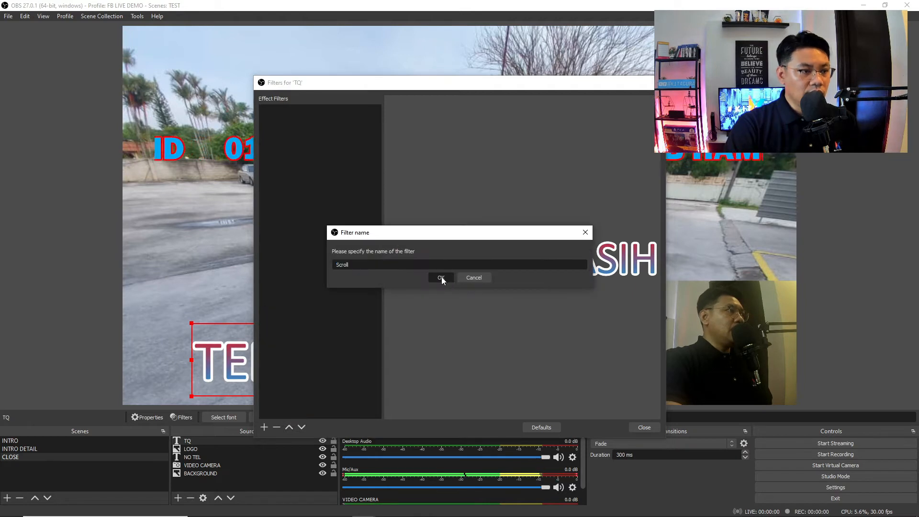
{"action": "left_click", "coordinate": [441, 277]}
{"action": "left_click_drag", "start_coordinate": [515, 309], "coordinate": [543, 309]}
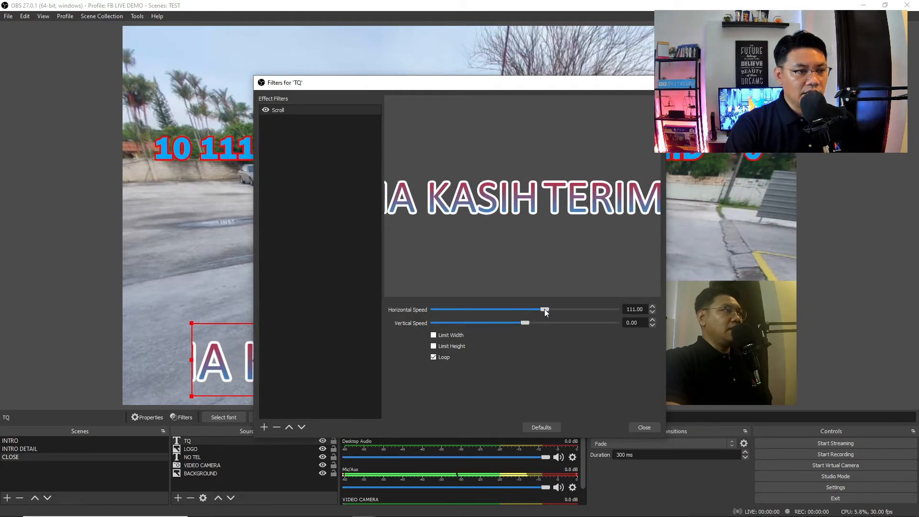
{"action": "left_click", "coordinate": [644, 427]}
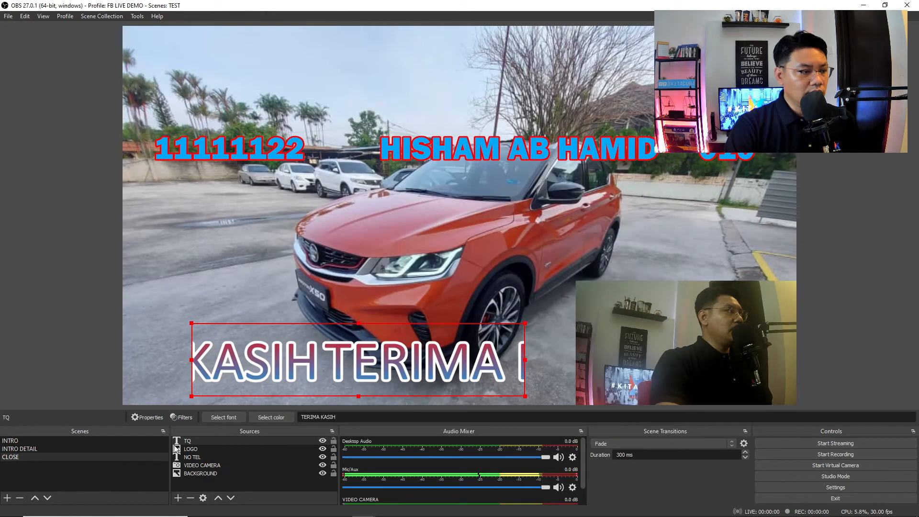
- Check the TQ text settings, then move TERIMA KASIH to the left edge and resize it
{"action": "left_click", "coordinate": [202, 441]}
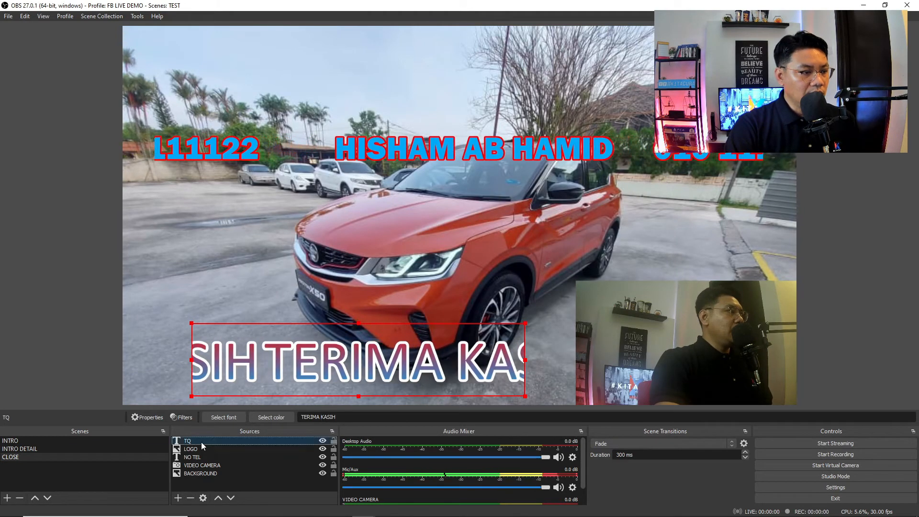
{"action": "double_click", "coordinate": [201, 441]}
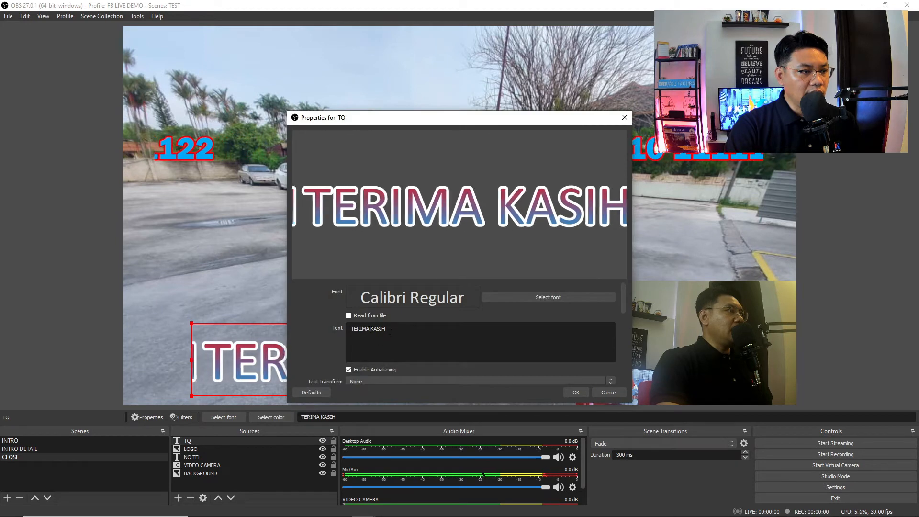
{"action": "left_click", "coordinate": [575, 391]}
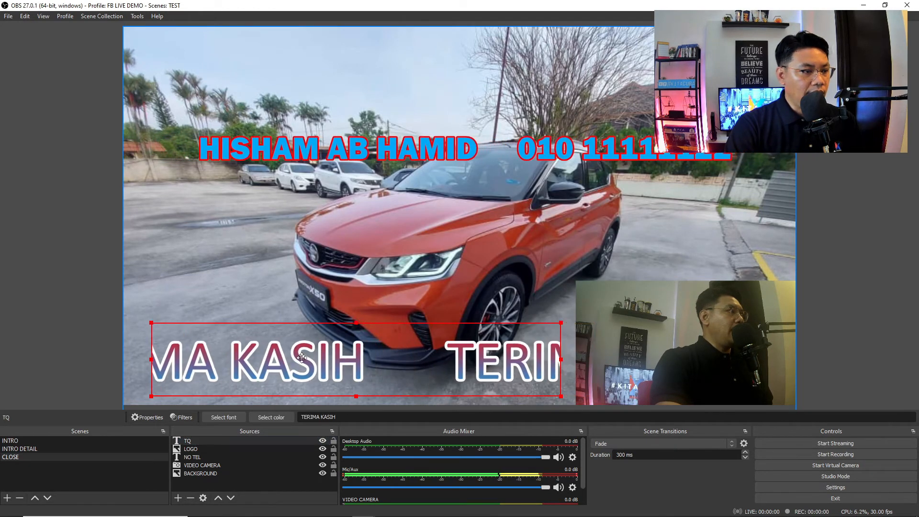
{"action": "left_click_drag", "start_coordinate": [302, 357], "coordinate": [274, 357]}
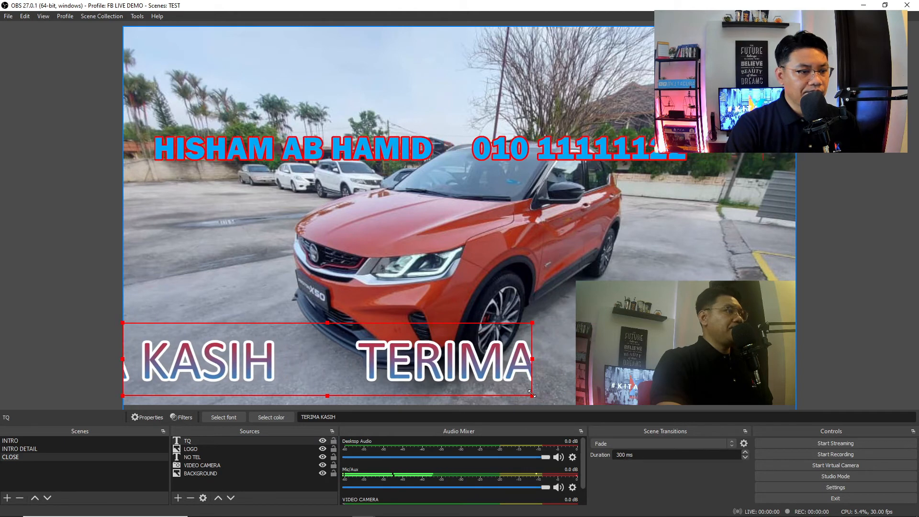
{"action": "left_click_drag", "start_coordinate": [531, 394], "coordinate": [556, 394]}
{"action": "left_click_drag", "start_coordinate": [572, 392], "coordinate": [551, 370]}
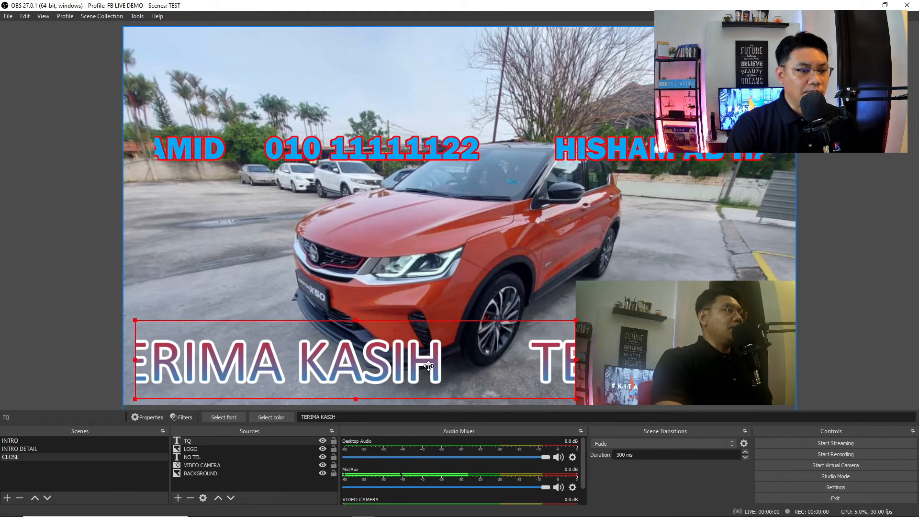
- Fine-tune TERIMA KASIH's size and position, and raise the name-and-phone ticker higher
{"action": "left_click_drag", "start_coordinate": [429, 366], "coordinate": [418, 327]}
{"action": "mouse_move", "coordinate": [565, 282]}
{"action": "left_mouse_down"}
{"action": "mouse_move", "coordinate": [537, 288]}
{"action": "mouse_move", "coordinate": [547, 286]}
{"action": "left_mouse_up"}
{"action": "left_click_drag", "start_coordinate": [431, 325], "coordinate": [446, 357]}
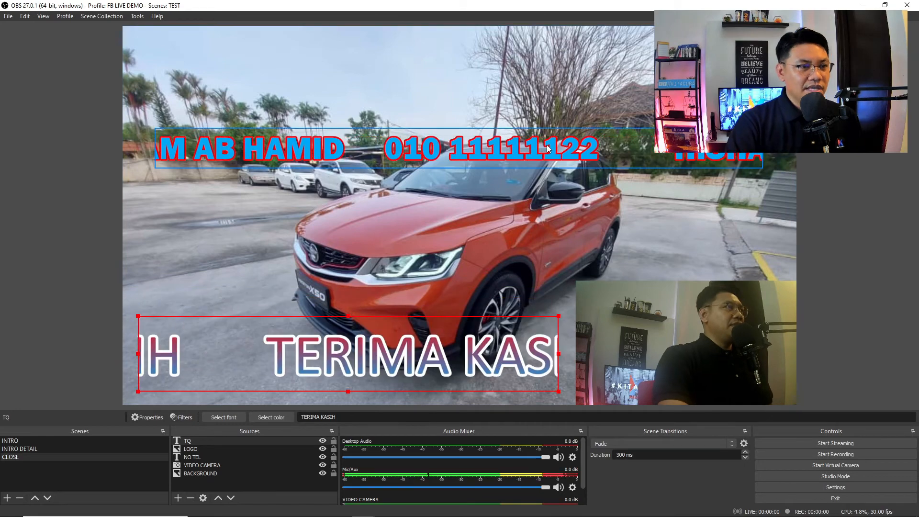
{"action": "left_click_drag", "start_coordinate": [548, 149], "coordinate": [535, 119]}
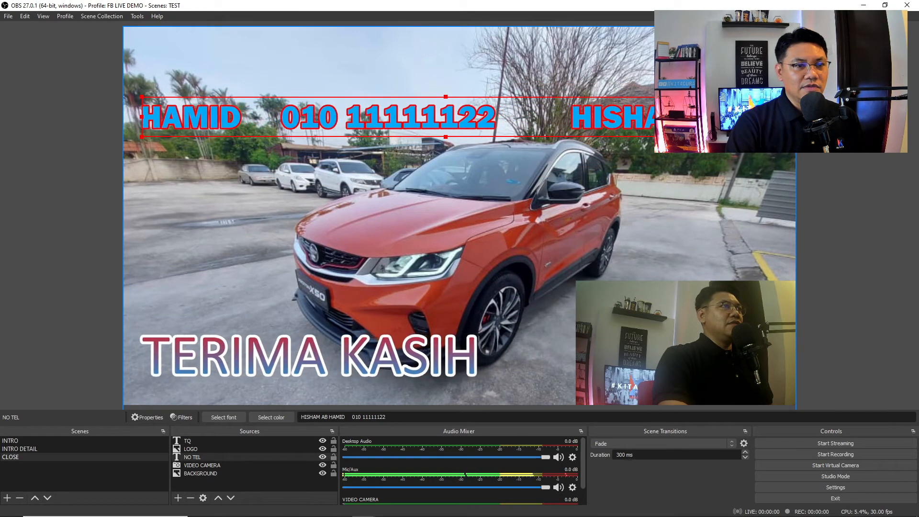
{"action": "left_click", "coordinate": [659, 338]}
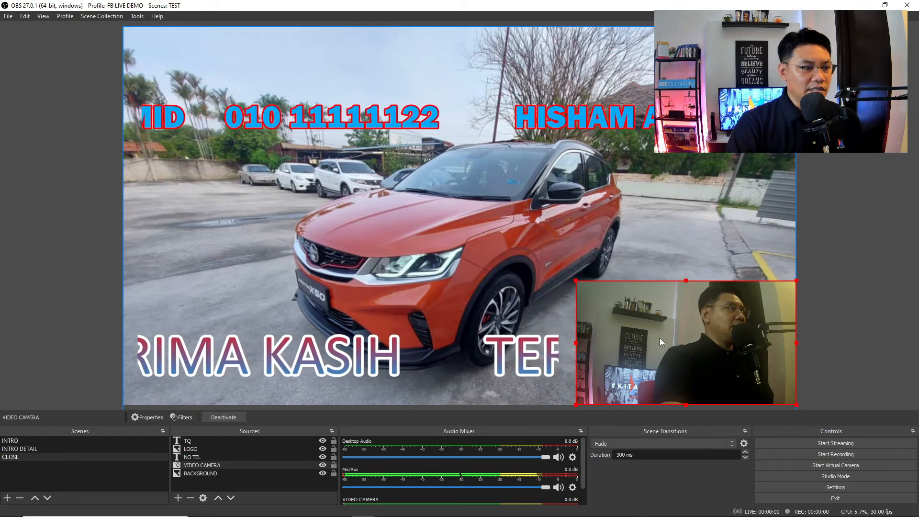
- Resize the camera feed to a small box at the top-left of the canvas
{"action": "left_click", "coordinate": [745, 306]}
{"action": "left_click_drag", "start_coordinate": [577, 282], "coordinate": [440, 175]}
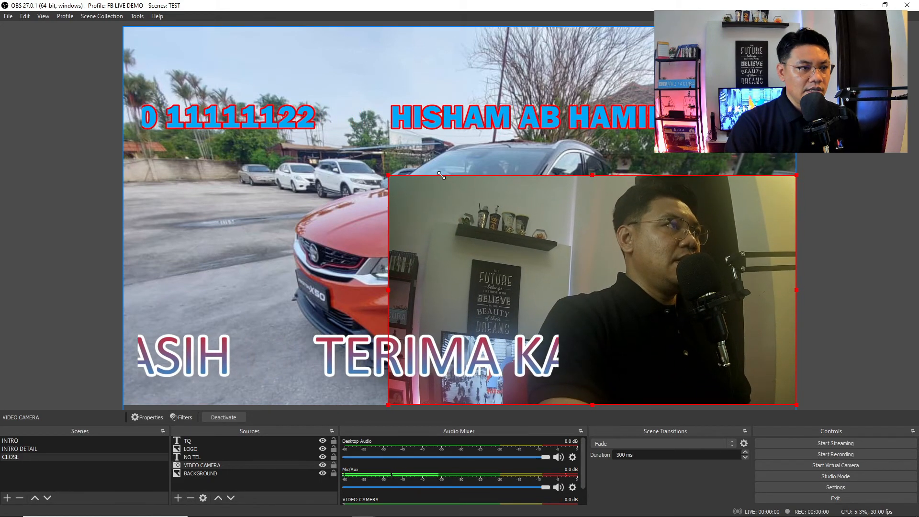
{"action": "left_click_drag", "start_coordinate": [680, 281], "coordinate": [680, 232]}
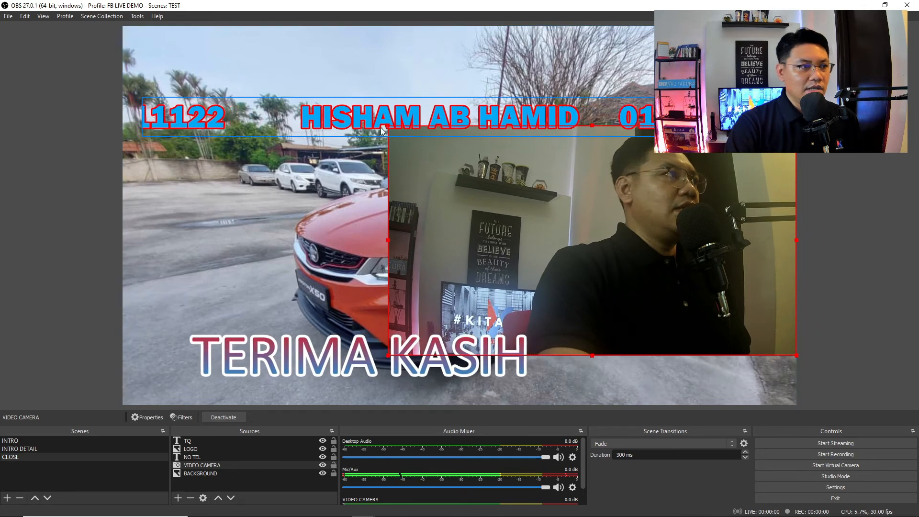
{"action": "left_click_drag", "start_coordinate": [382, 130], "coordinate": [630, 222]}
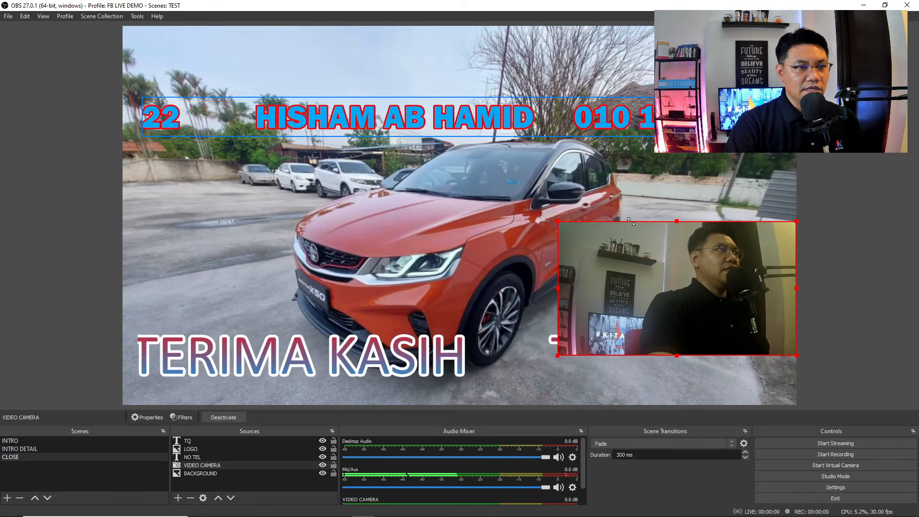
{"action": "left_click_drag", "start_coordinate": [700, 296], "coordinate": [264, 102]}
- Lower the name-and-phone ticker and shrink TERIMA KASIH into a narrow strip at bottom right
{"action": "left_click_drag", "start_coordinate": [337, 357], "coordinate": [557, 361]}
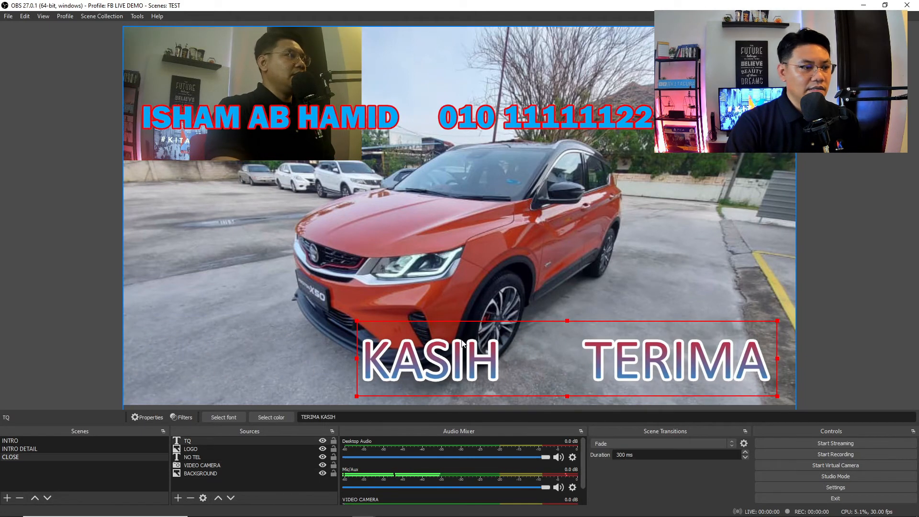
{"action": "left_click_drag", "start_coordinate": [448, 117], "coordinate": [451, 309]}
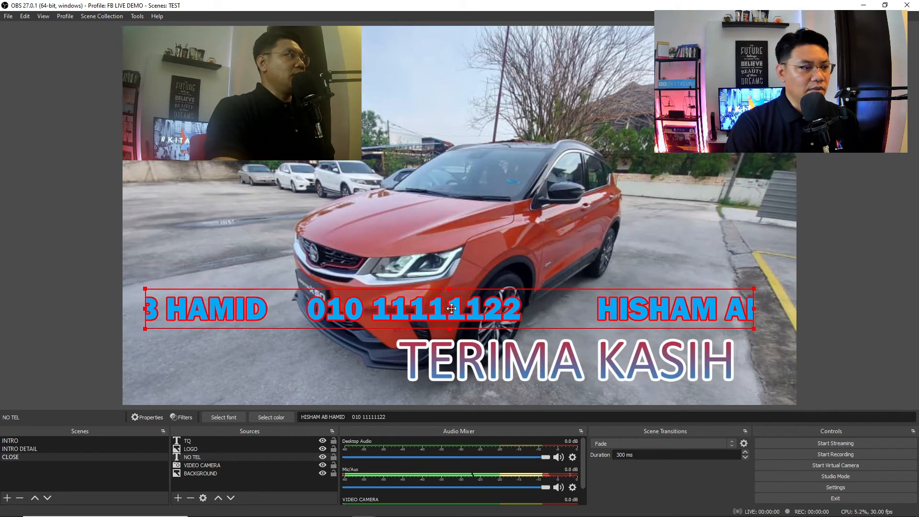
{"action": "left_click_drag", "start_coordinate": [461, 362], "coordinate": [276, 359]}
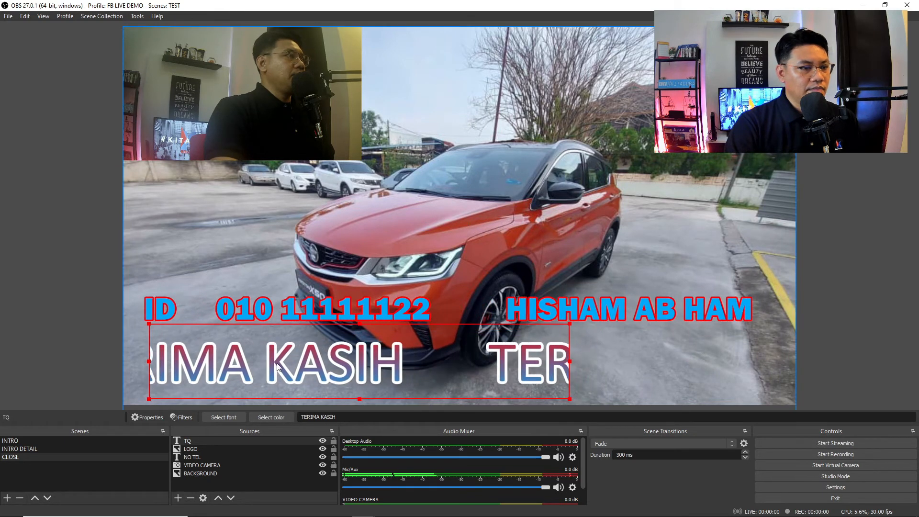
{"action": "left_click_drag", "start_coordinate": [541, 367], "coordinate": [768, 368]}
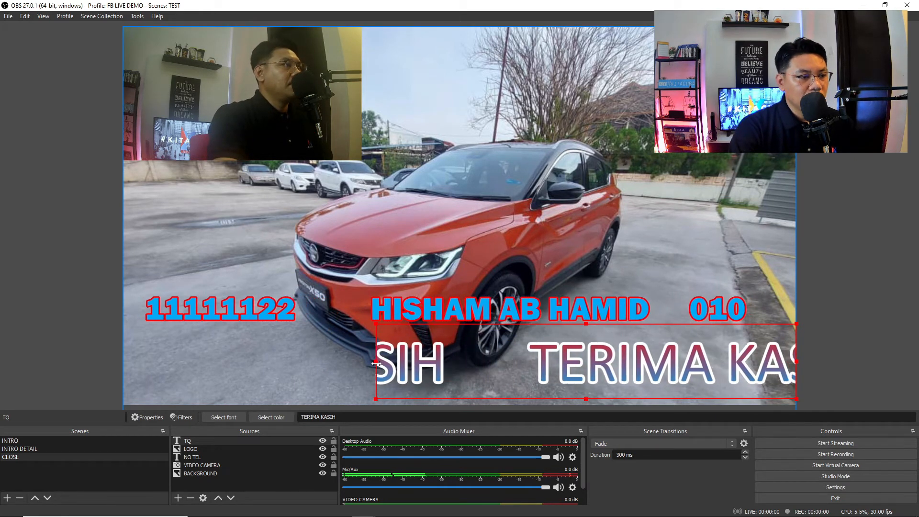
{"action": "left_click_drag", "start_coordinate": [376, 364], "coordinate": [529, 379]}
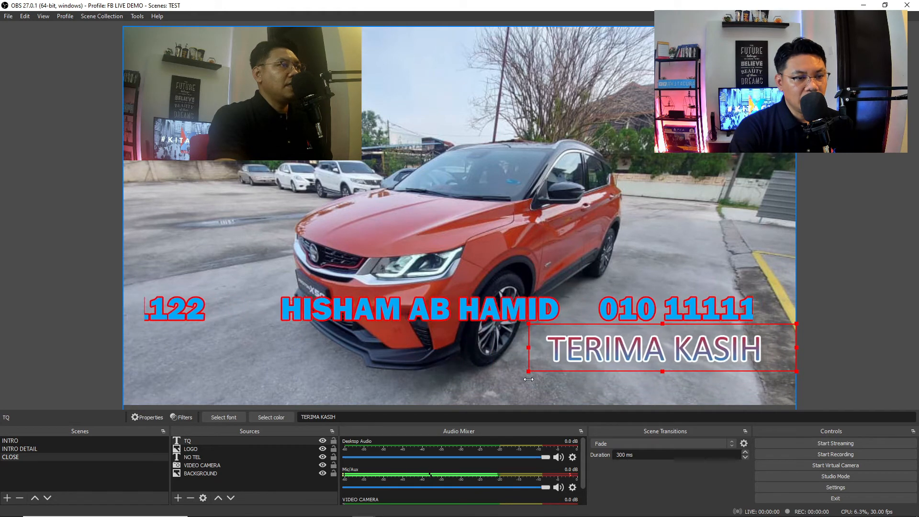
{"action": "left_click", "coordinate": [885, 224]}
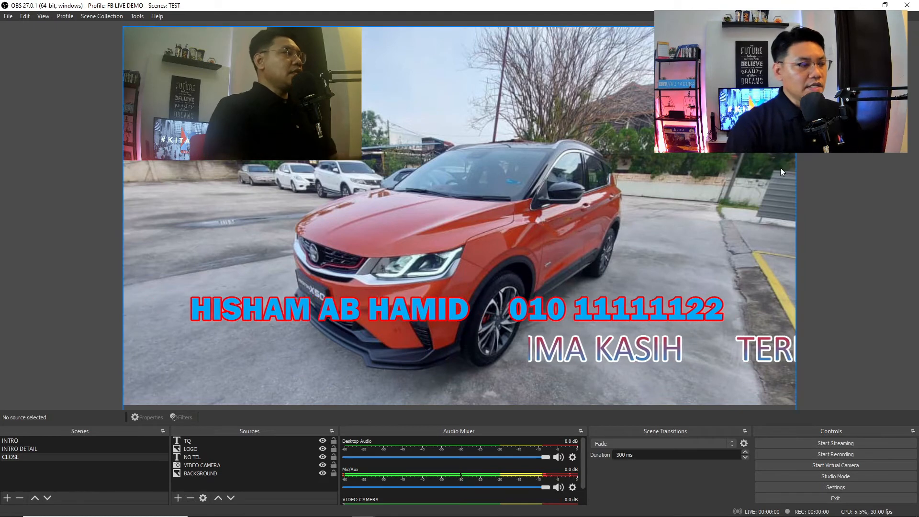
- Review the INTRO and INTRO DETAIL scenes' photos, return to CLOSE, and minimize OBS
{"action": "left_click", "coordinate": [32, 441]}
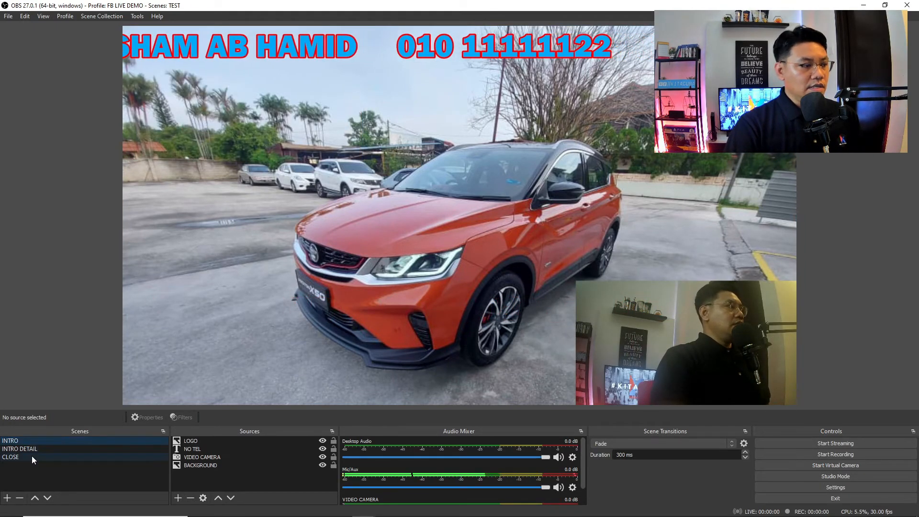
{"action": "left_click", "coordinate": [39, 449]}
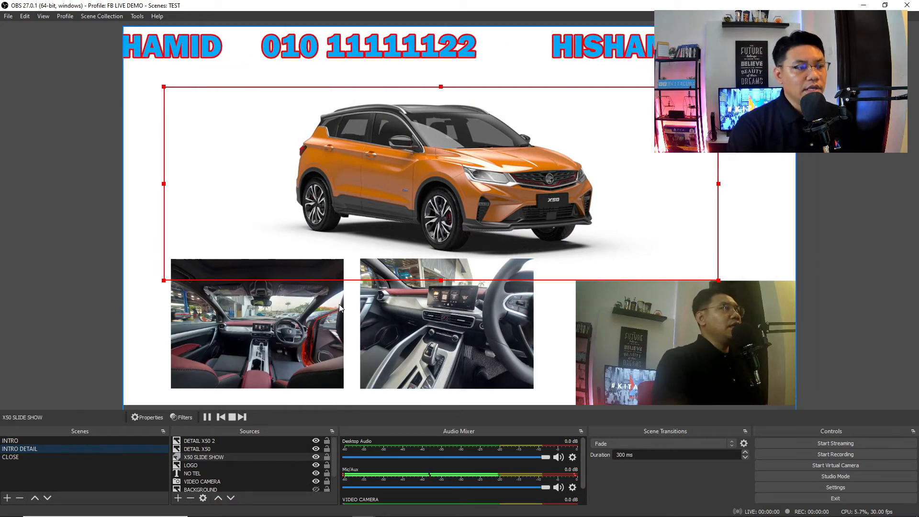
{"action": "left_click", "coordinate": [313, 330]}
{"action": "left_click", "coordinate": [515, 328]}
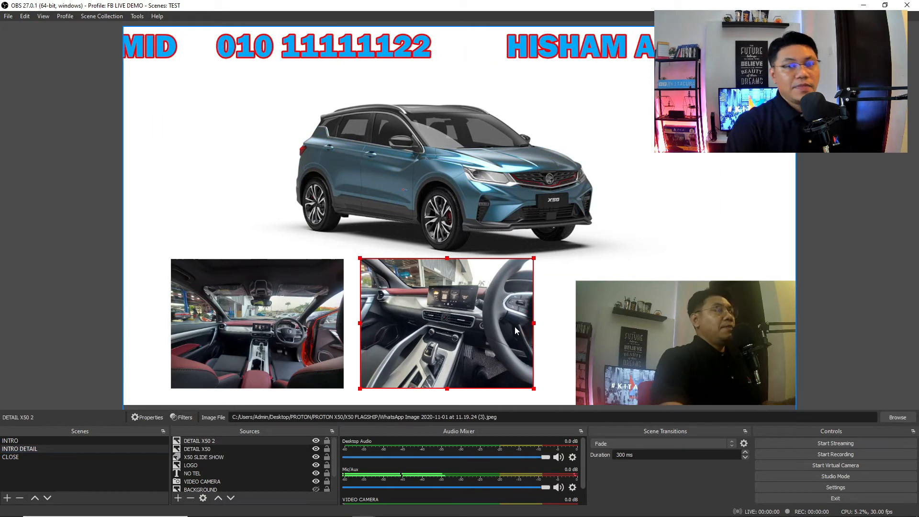
{"action": "left_click", "coordinate": [16, 458]}
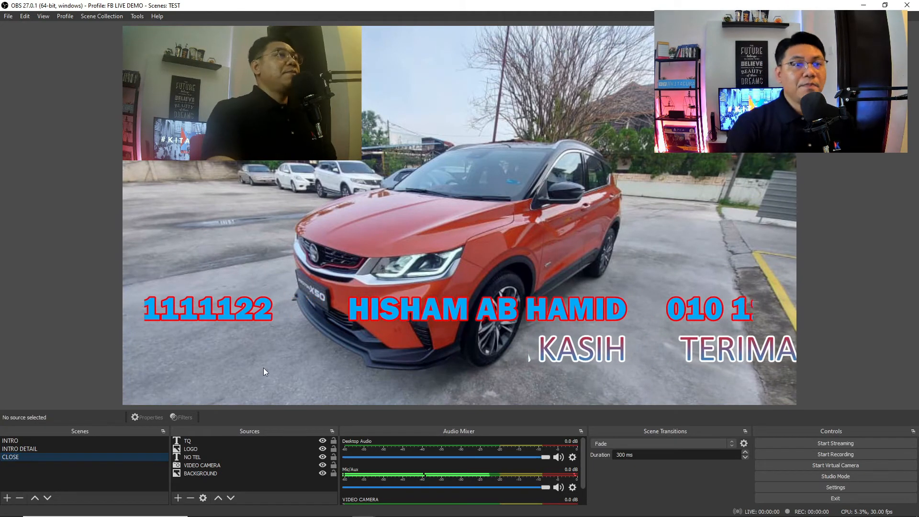
{"action": "left_click", "coordinate": [863, 5]}
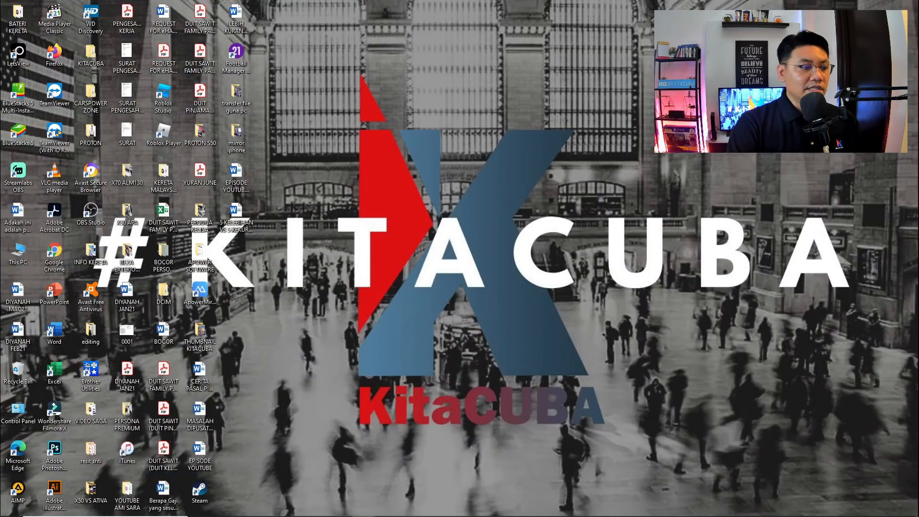
- Return to the Ebook Kitchen Pro Facebook page in Chrome and start a Live video
{"action": "mouse_move", "coordinate": [307, 511]}
{"action": "left_click", "coordinate": [340, 507]}
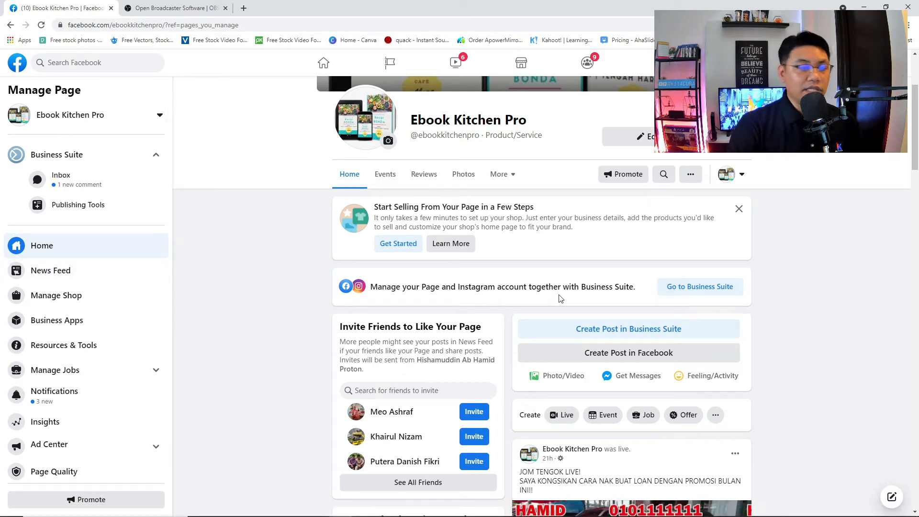
{"action": "scroll", "coordinate": [563, 317], "scroll_direction": "down", "scroll_amount": 2}
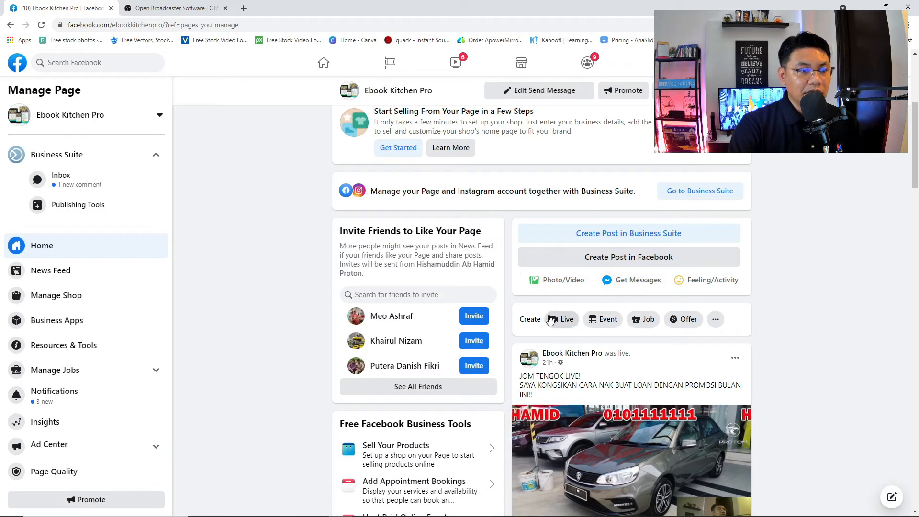
{"action": "left_click", "coordinate": [566, 320]}
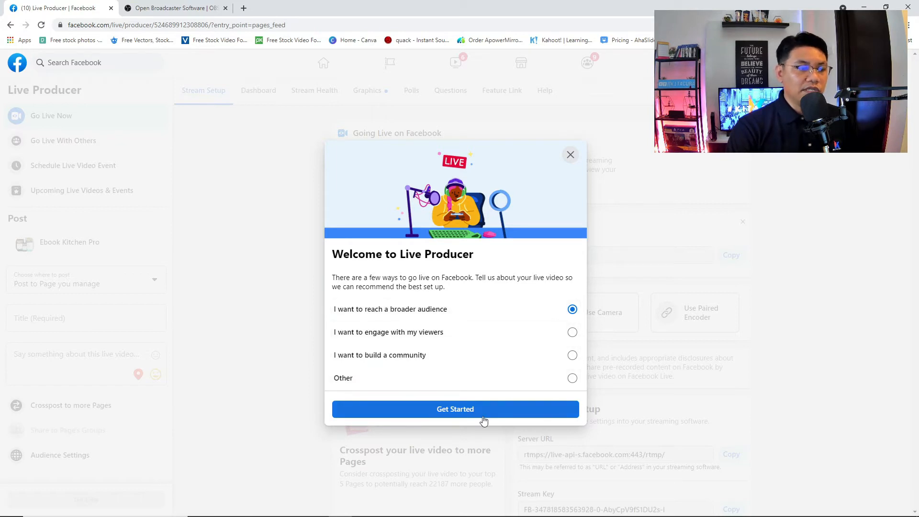
- Get past the Live Producer welcome dialog and finish the guided tour
{"action": "left_click", "coordinate": [481, 413]}
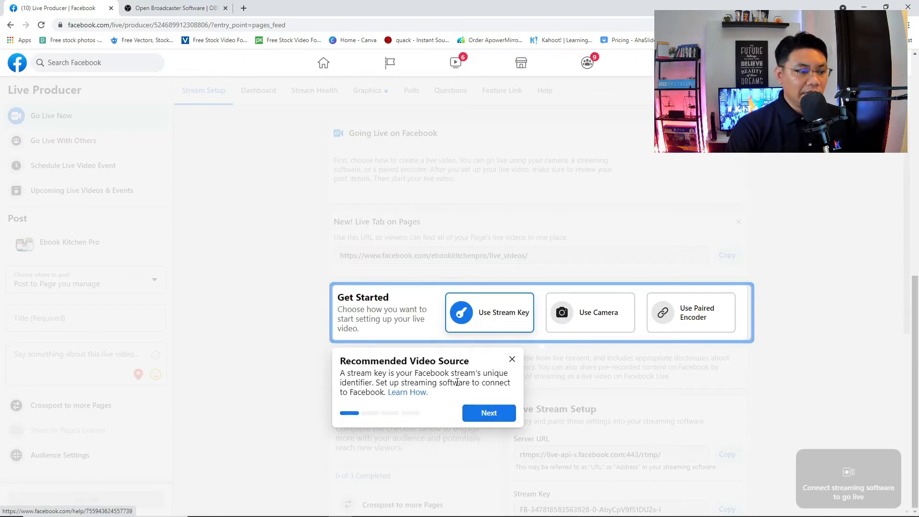
{"action": "left_click", "coordinate": [488, 414]}
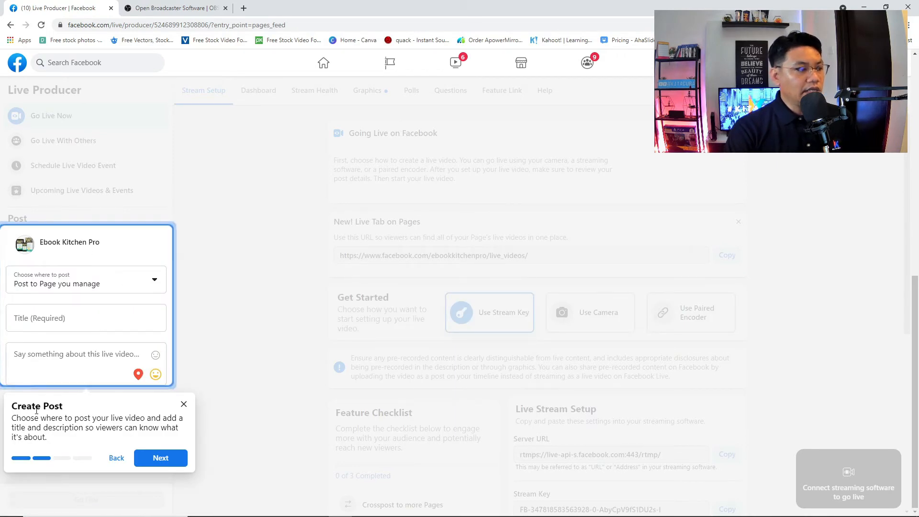
{"action": "left_click", "coordinate": [152, 459]}
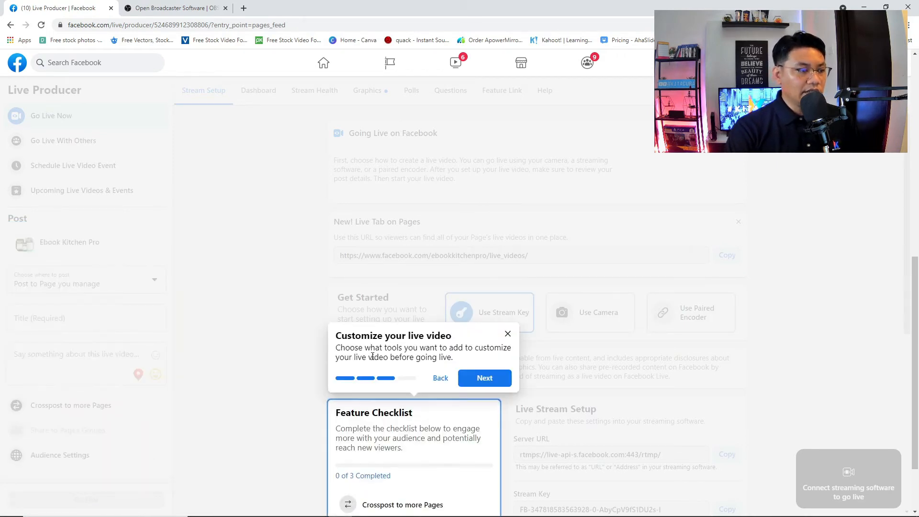
{"action": "scroll", "coordinate": [436, 373], "scroll_direction": "down", "scroll_amount": 2}
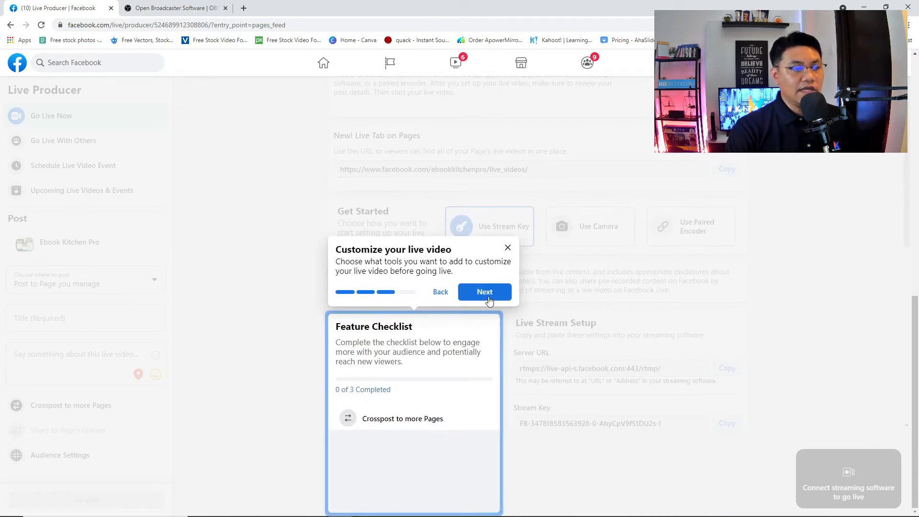
{"action": "left_click", "coordinate": [489, 299]}
{"action": "left_click", "coordinate": [160, 462]}
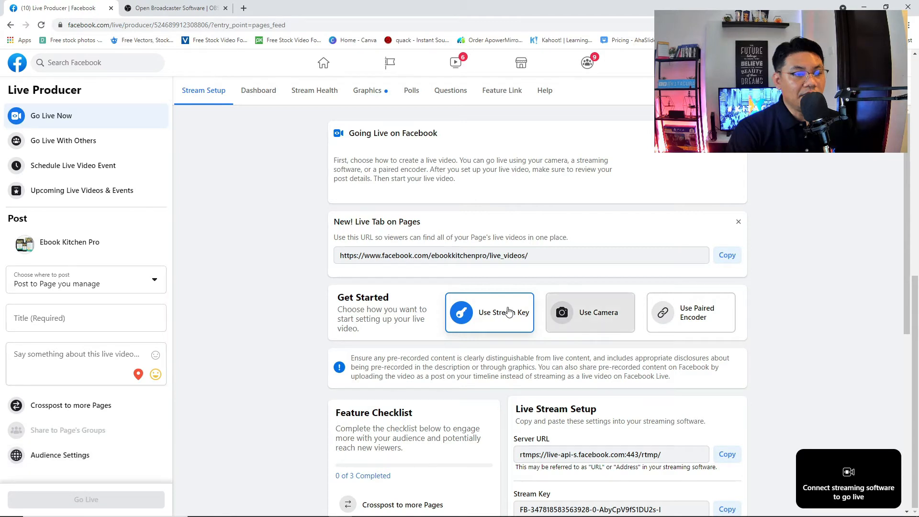
- Try the camera option, dismiss the permission prompt, and scroll down to the stream key details
{"action": "left_click", "coordinate": [604, 318]}
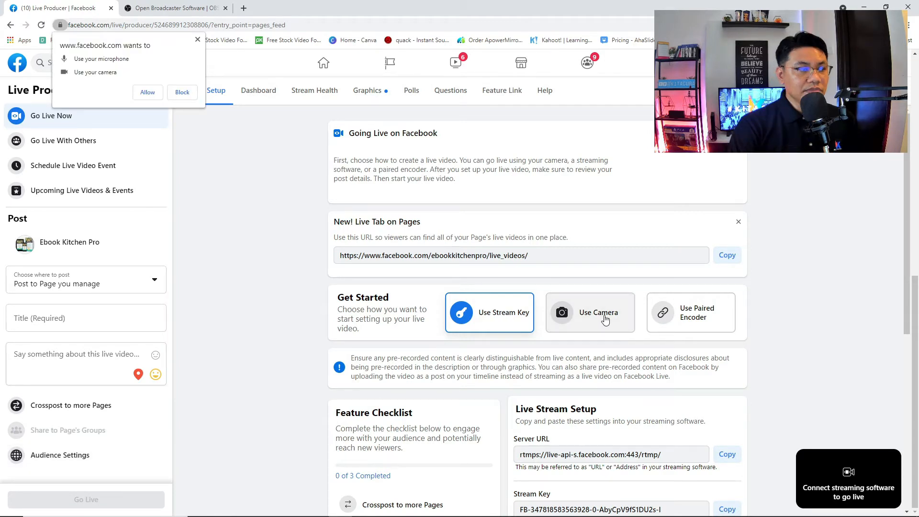
{"action": "left_click", "coordinate": [593, 311]}
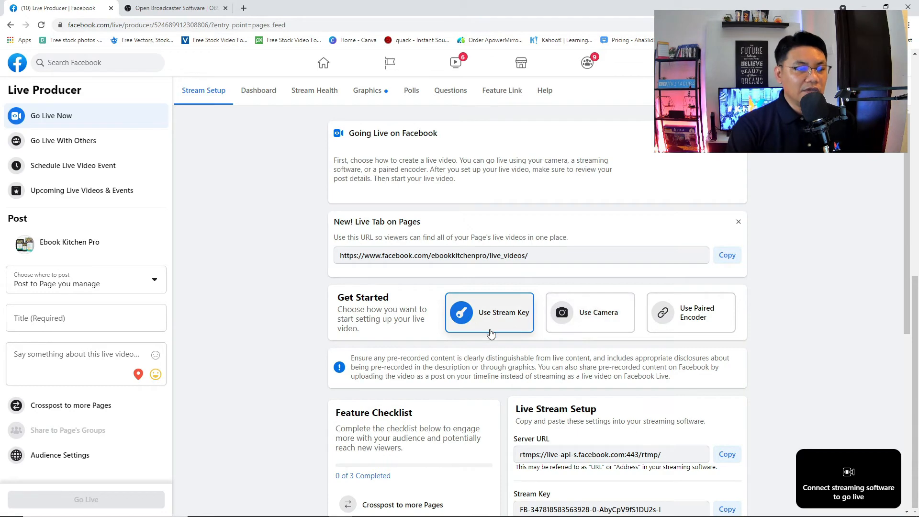
{"action": "scroll", "coordinate": [532, 343], "scroll_direction": "down", "scroll_amount": 3}
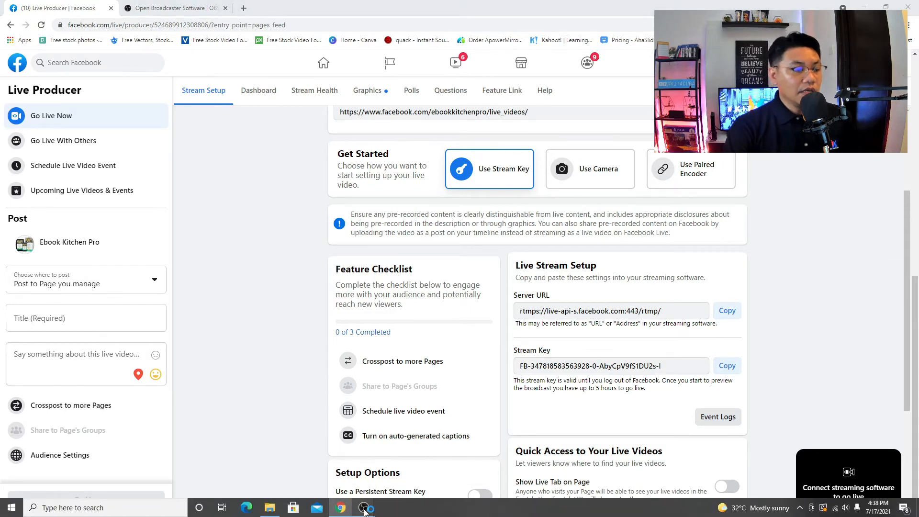
- Bring OBS back, switch to the INTRO scene, and open Settings
{"action": "mouse_move", "coordinate": [364, 510]}
{"action": "left_click", "coordinate": [399, 464]}
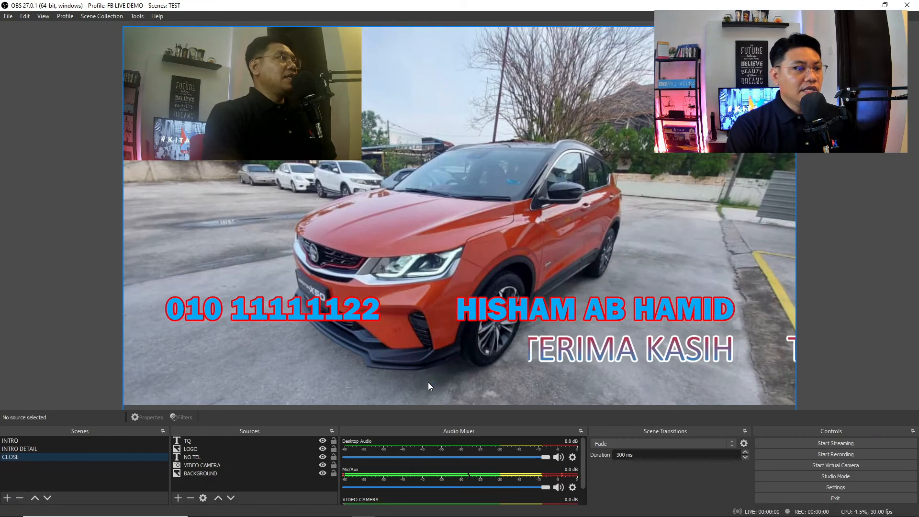
{"action": "left_click", "coordinate": [31, 444]}
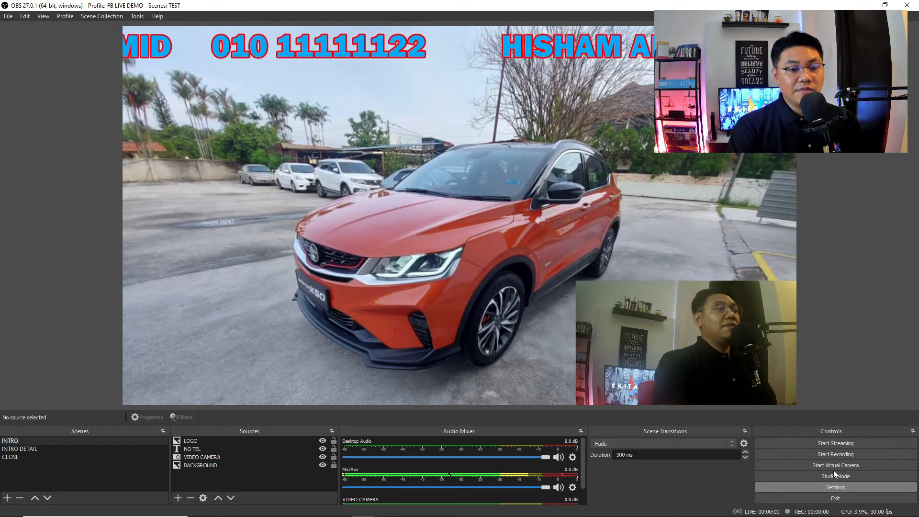
{"action": "left_click", "coordinate": [835, 486]}
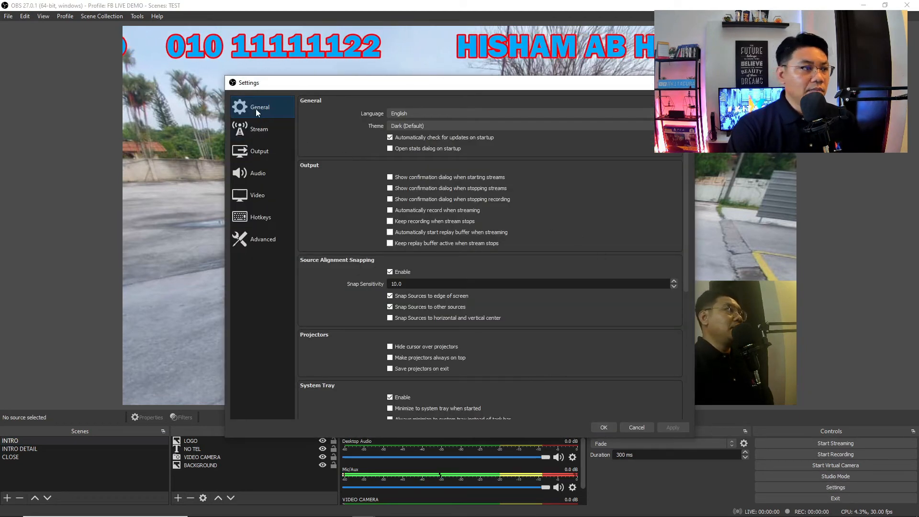
- Set the streaming service to Facebook Live, paste the stream key, and mask it
{"action": "left_click", "coordinate": [259, 131]}
{"action": "left_click", "coordinate": [402, 103]}
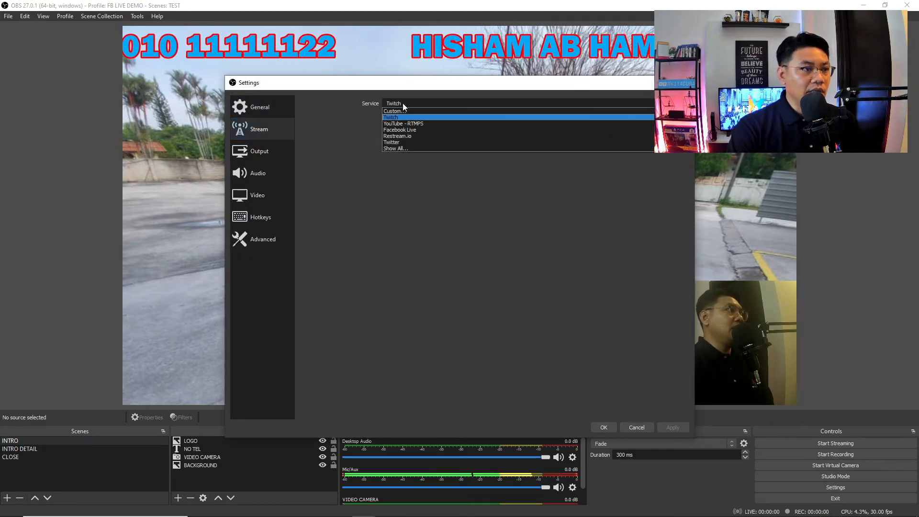
{"action": "left_click", "coordinate": [417, 133]}
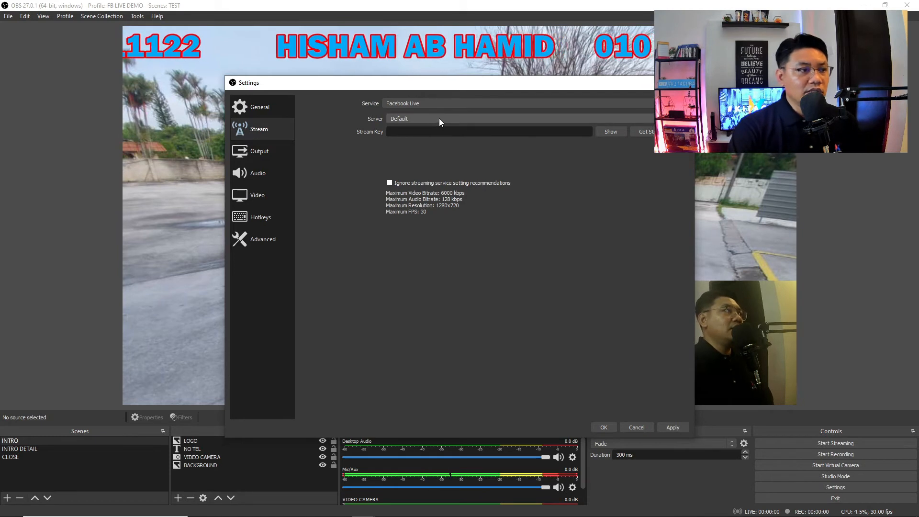
{"action": "left_click", "coordinate": [477, 130]}
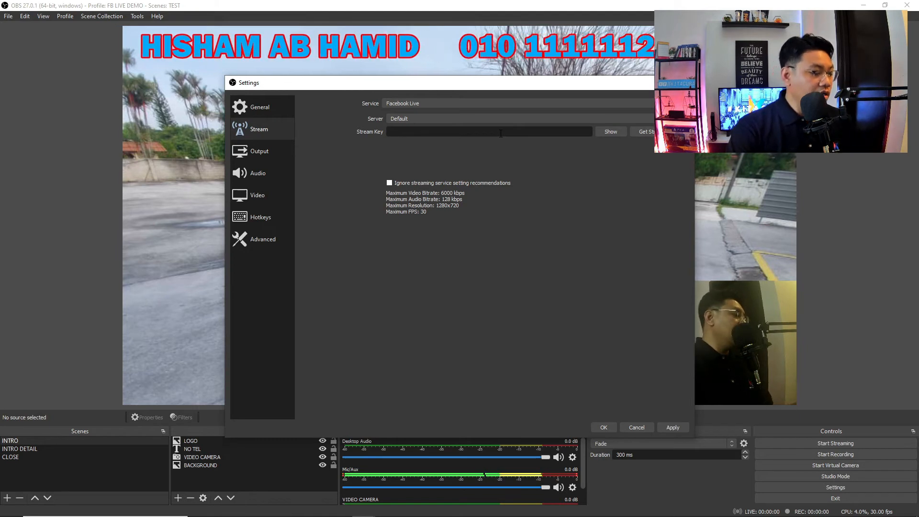
{"action": "key", "text": "ctrl+v"}
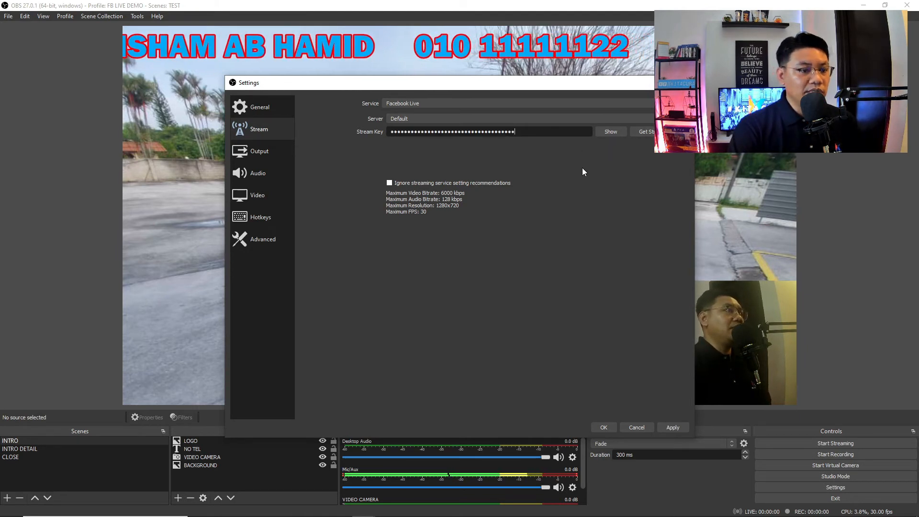
{"action": "left_click", "coordinate": [604, 136]}
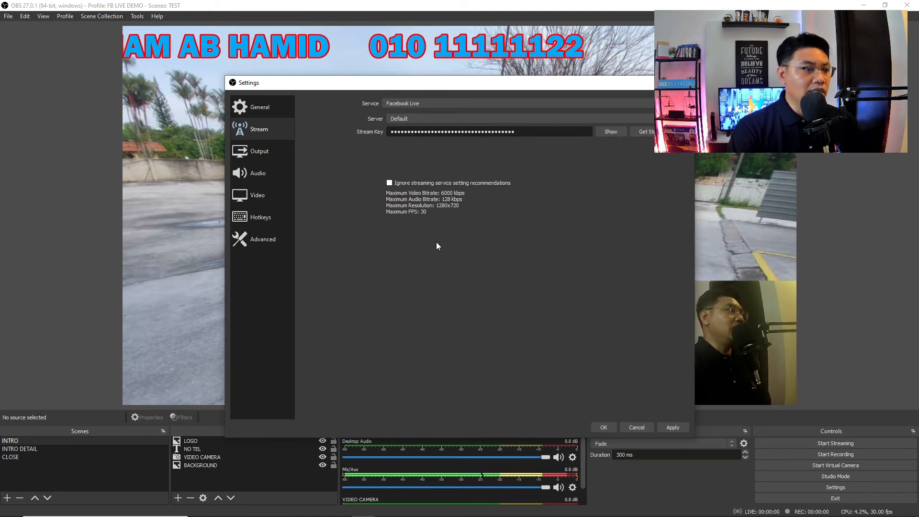
{"action": "left_click", "coordinate": [262, 153]}
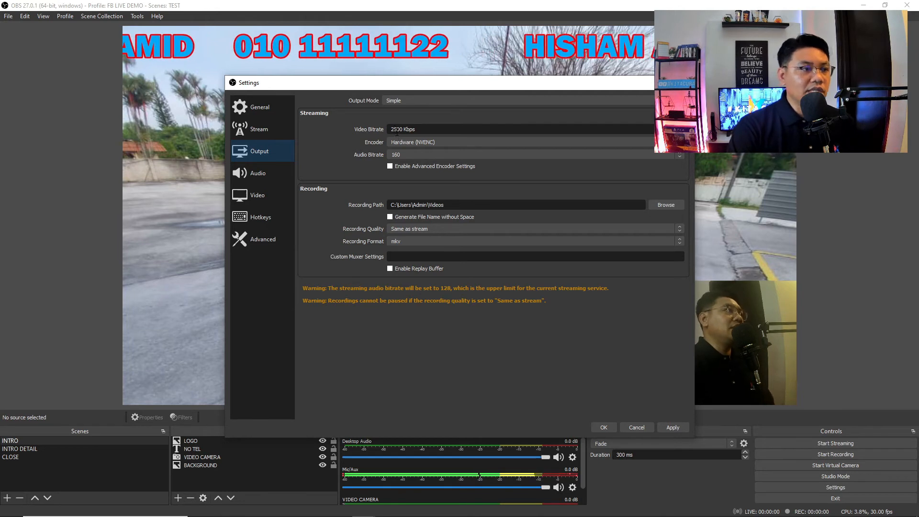
- Set the video bitrate to 6000 Kbps, leaving the recording path unchanged
{"action": "type", "text": "60"}
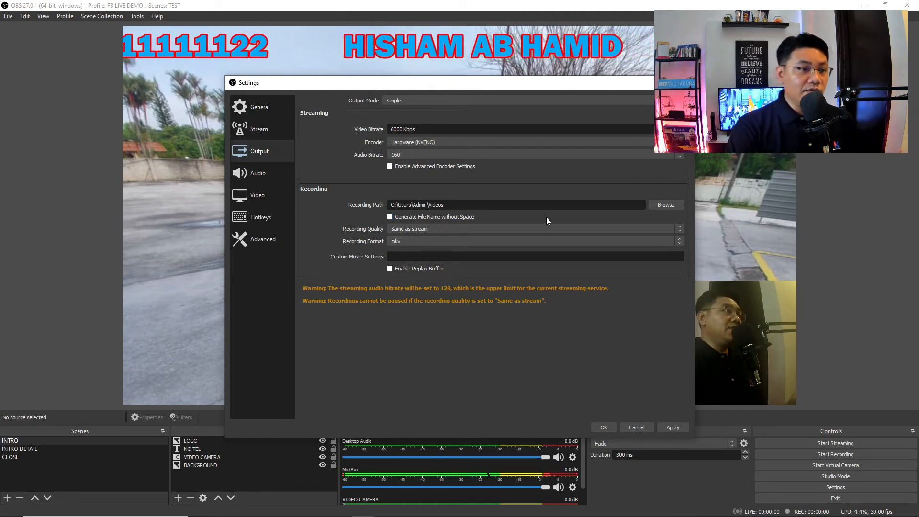
{"action": "left_click", "coordinate": [668, 205]}
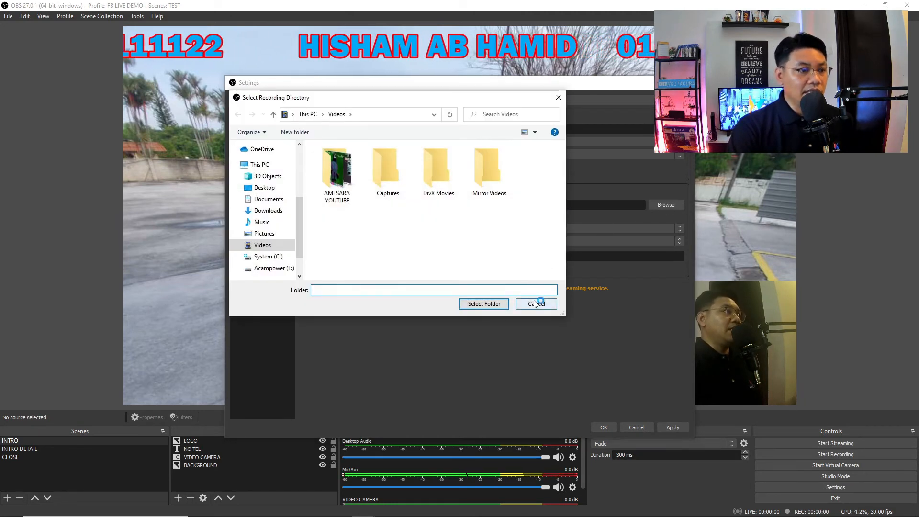
{"action": "left_click", "coordinate": [536, 303]}
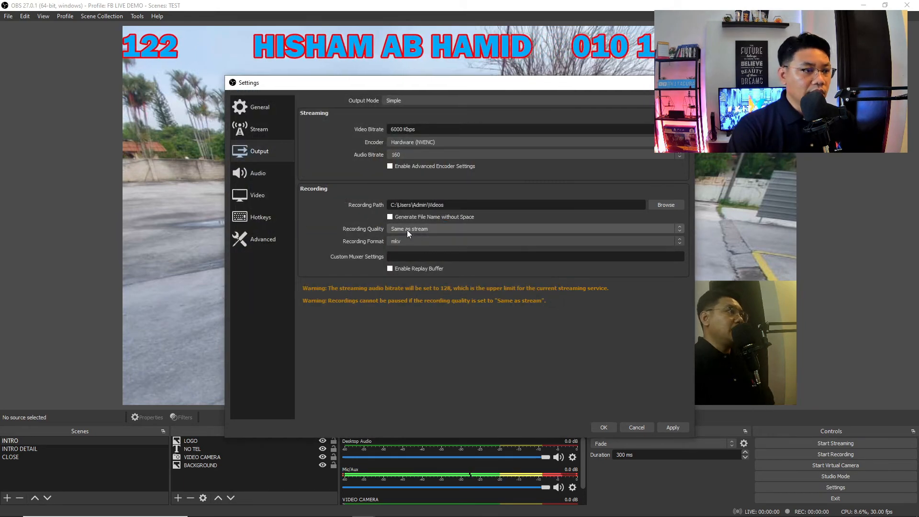
{"action": "left_click", "coordinate": [264, 172]}
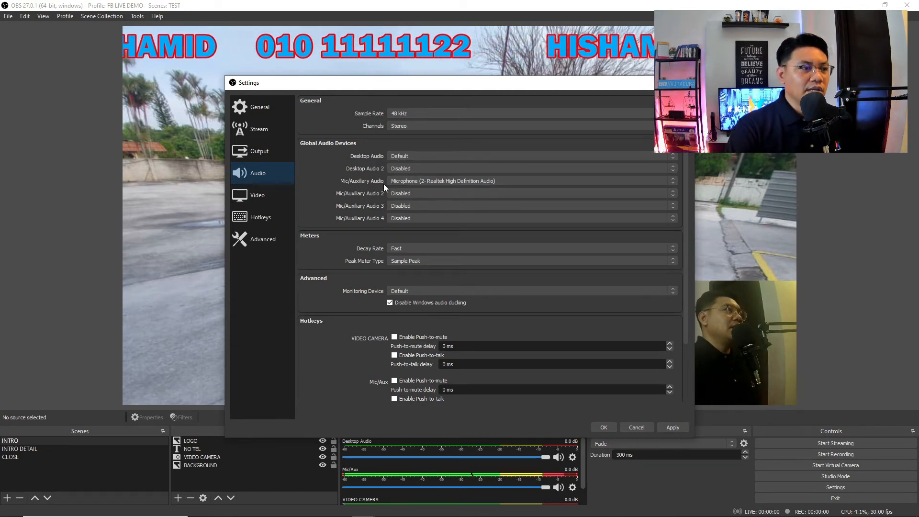
- Keep the Realtek mic, save the settings, start streaming, and return to Live Producer
{"action": "left_click", "coordinate": [397, 181]}
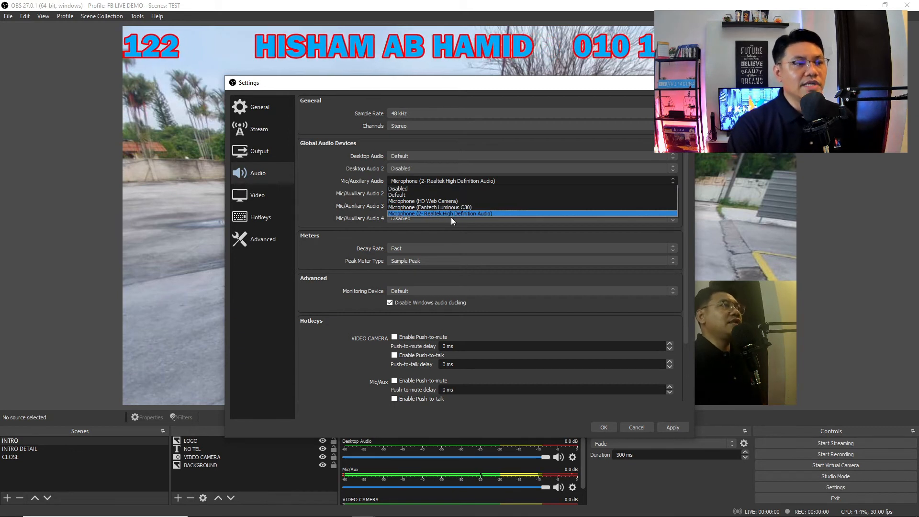
{"action": "left_click", "coordinate": [510, 184]}
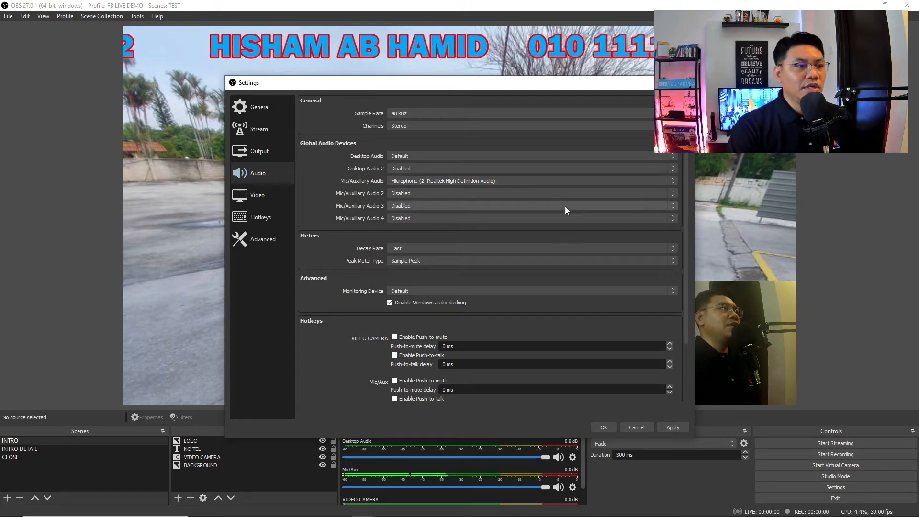
{"action": "left_click", "coordinate": [606, 426]}
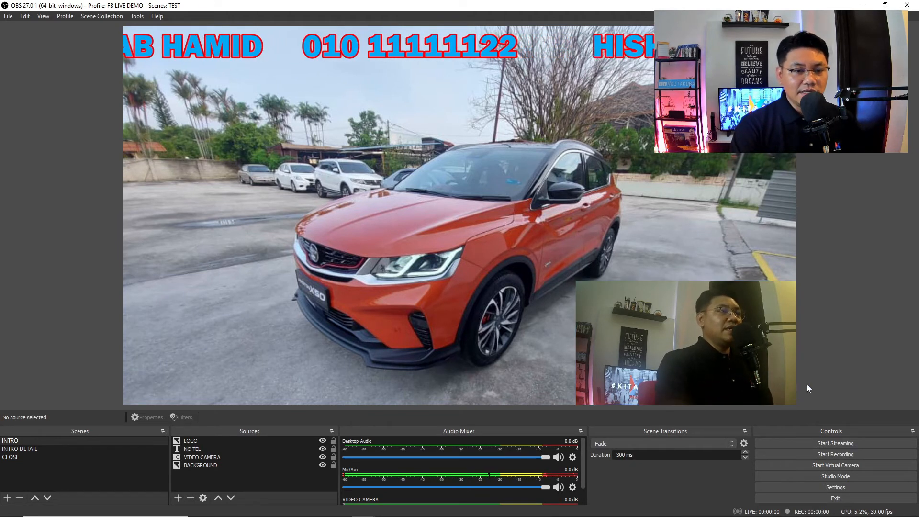
{"action": "left_click", "coordinate": [827, 444]}
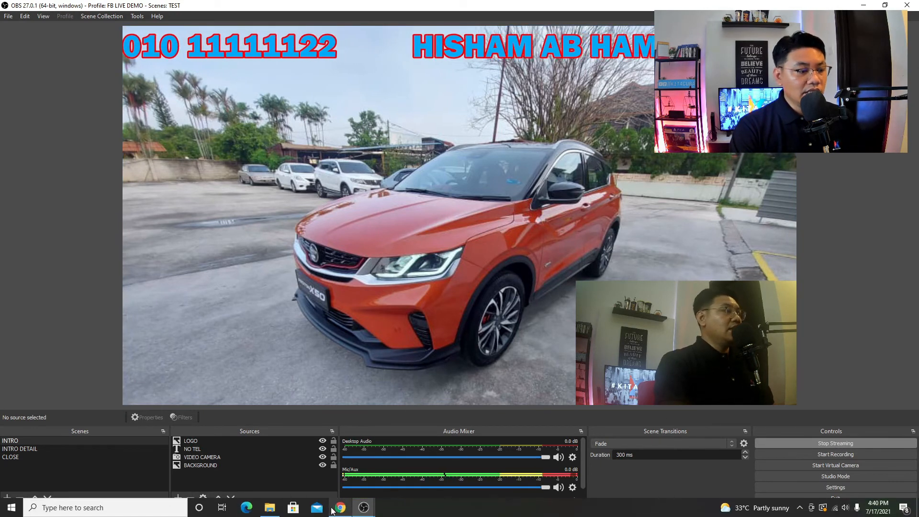
{"action": "left_click", "coordinate": [340, 508]}
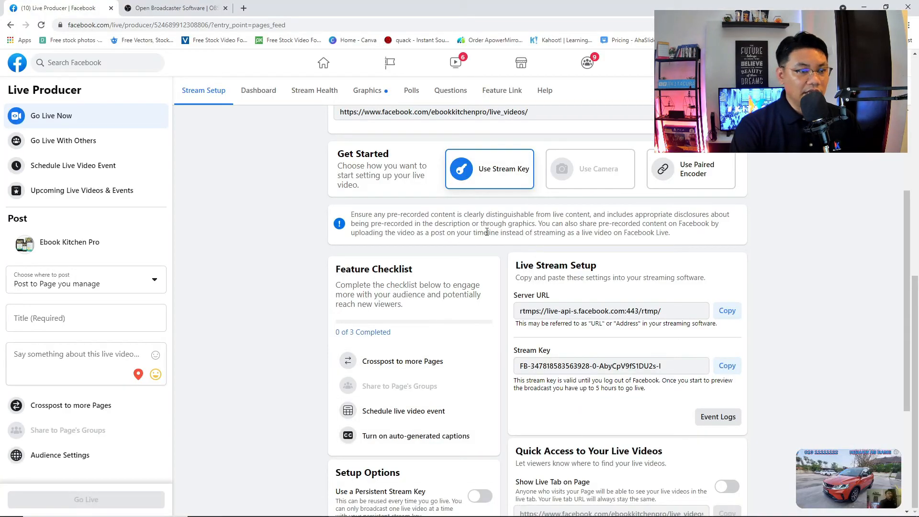
- Keep 'Post to Page you manage' as the live video's destination after checking the groups option
{"action": "mouse_move", "coordinate": [843, 462]}
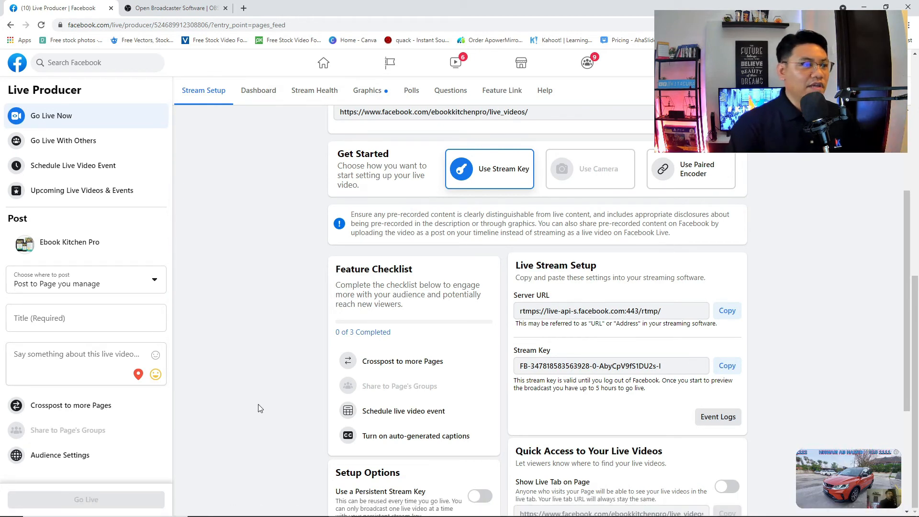
{"action": "left_click", "coordinate": [92, 289]}
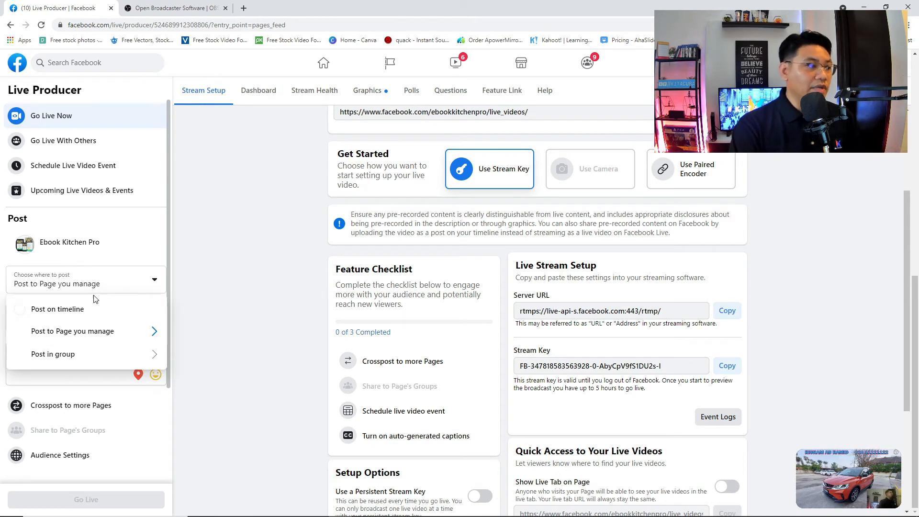
{"action": "left_click", "coordinate": [110, 354]}
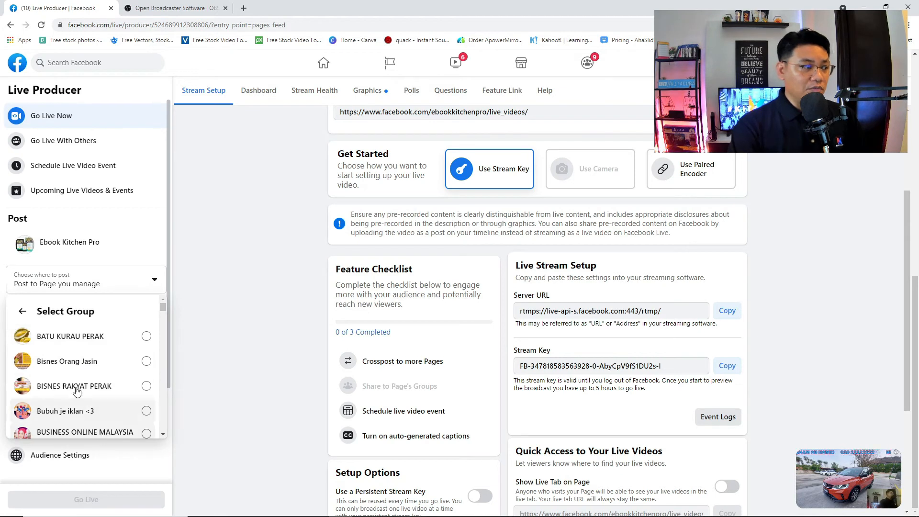
{"action": "left_click", "coordinate": [22, 311]}
{"action": "left_click", "coordinate": [138, 283]}
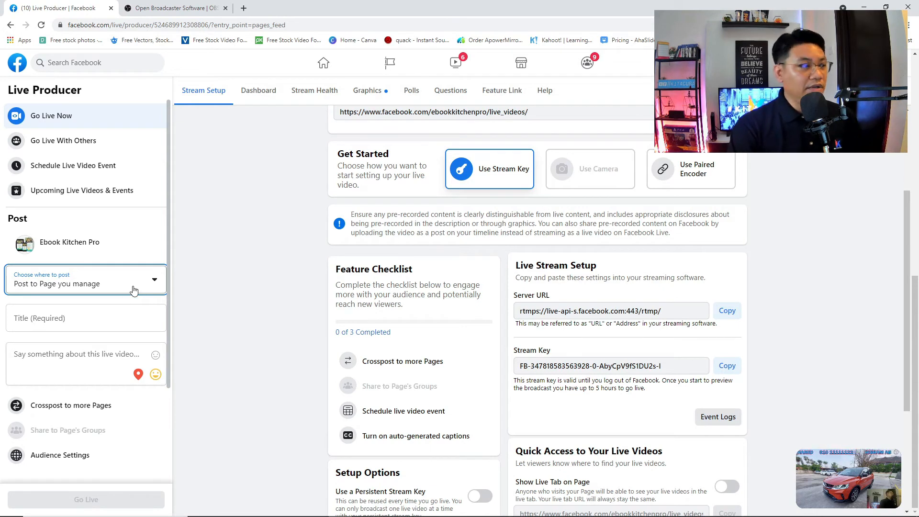
- Title the live video 'PROMOSI PROTON' and begin the description with 'PROMOSI GEMPAK..'
{"action": "left_click", "coordinate": [96, 318]}
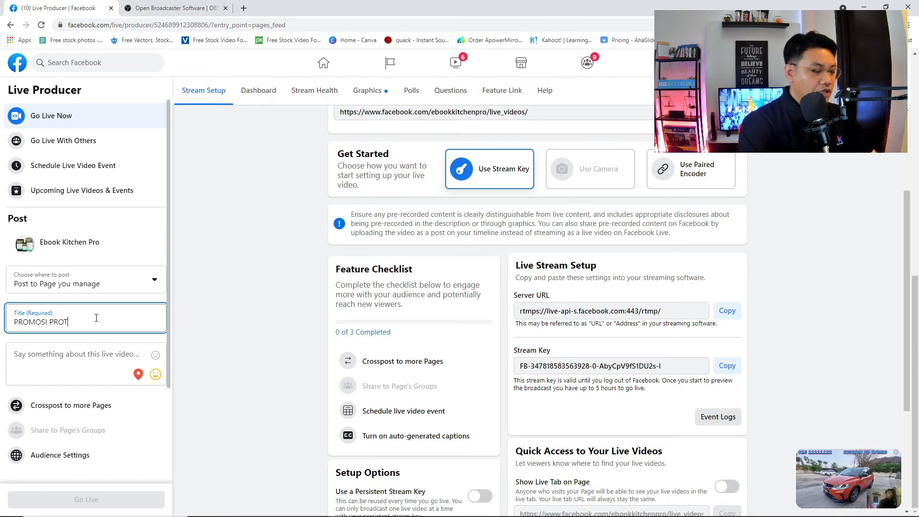
{"action": "left_click", "coordinate": [61, 360]}
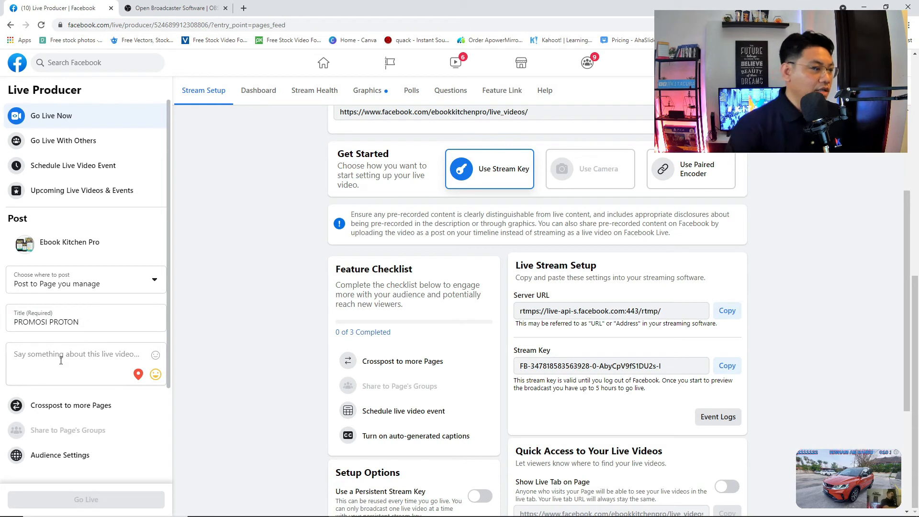
{"action": "type", "text": "PRO"}
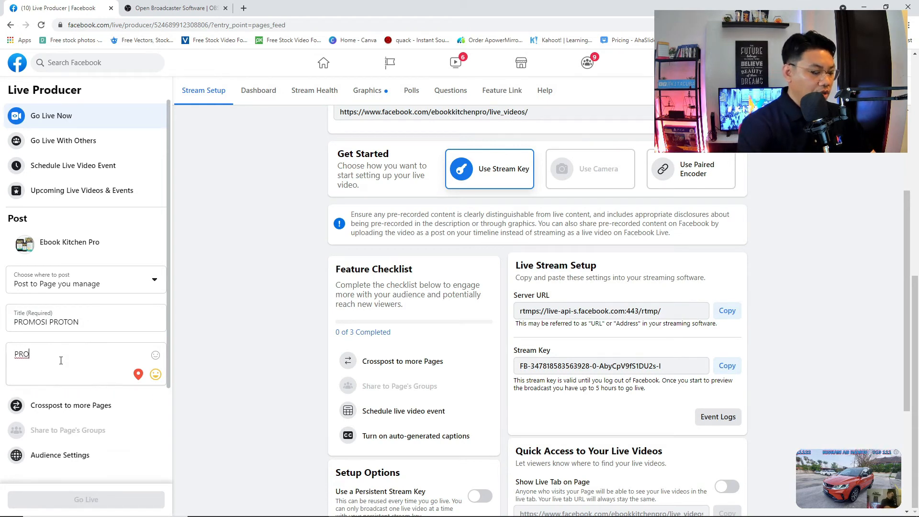
{"action": "type", "text": "MOSI GEM"}
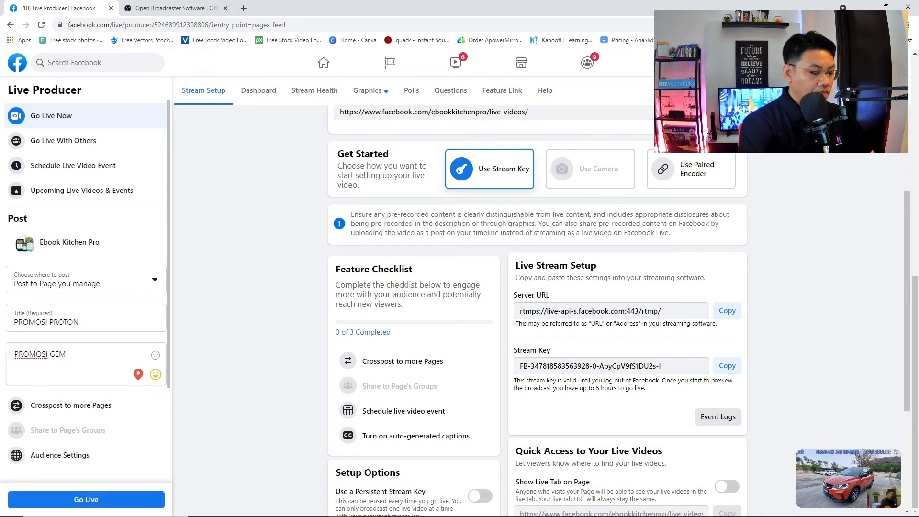
{"action": "type", "text": "PAK.."}
{"action": "key", "text": "Return"}
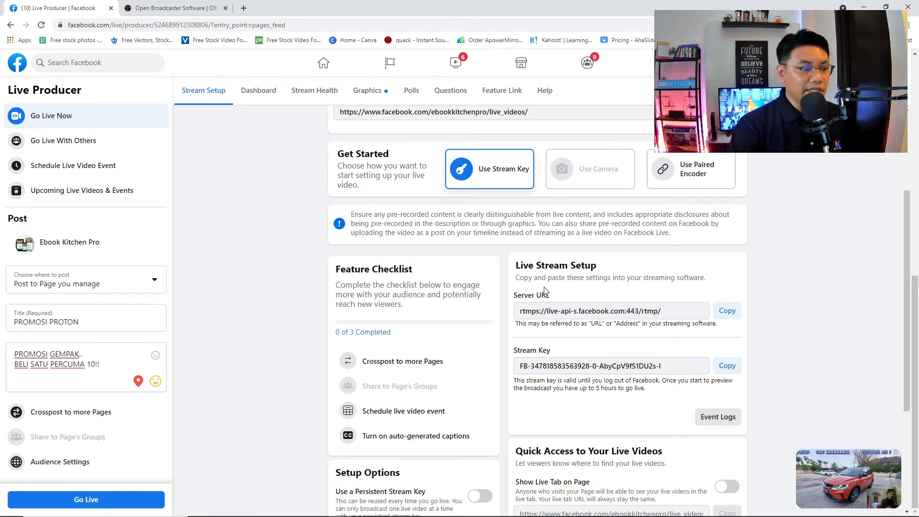
{"action": "scroll", "coordinate": [335, 239], "scroll_direction": "down", "scroll_amount": 4}
{"action": "scroll", "coordinate": [338, 163], "scroll_direction": "up", "scroll_amount": 7}
- Review the Dashboard, Stream Health and Graphics tabs, then return to Stream Setup
{"action": "left_click", "coordinate": [261, 98]}
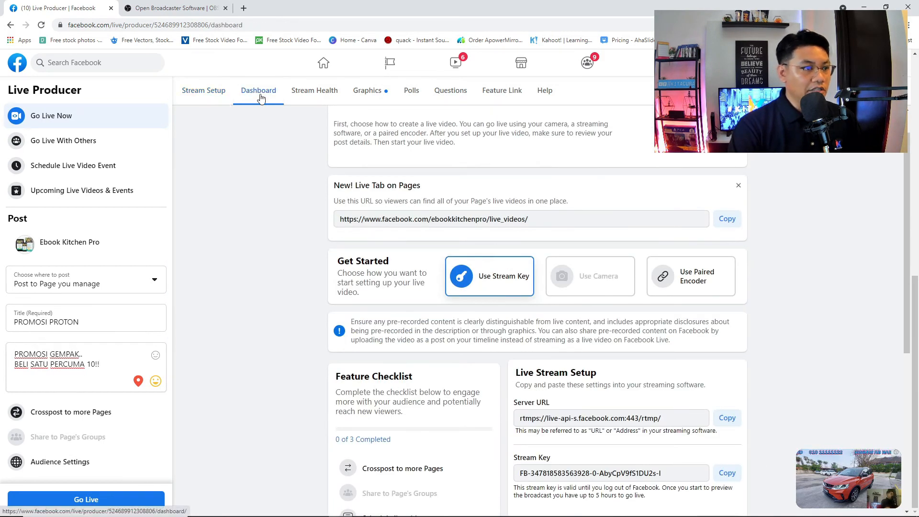
{"action": "left_click", "coordinate": [312, 96]}
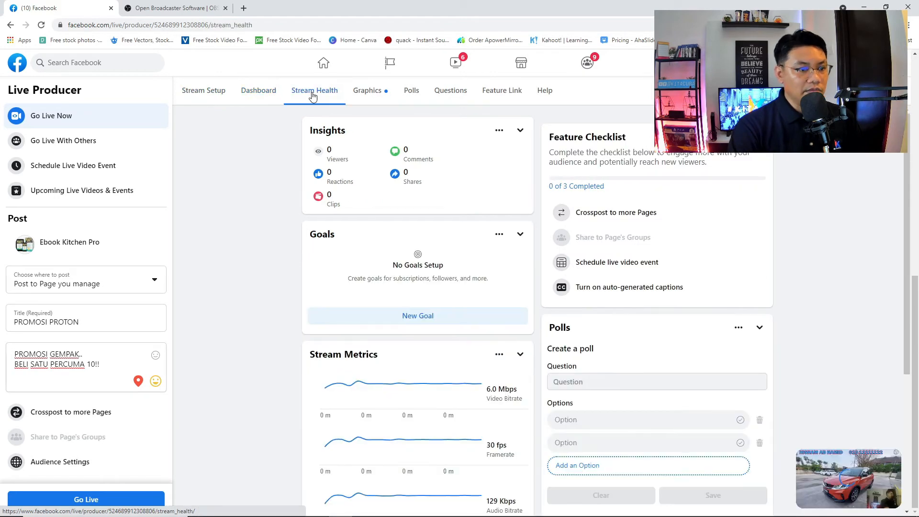
{"action": "left_click", "coordinate": [360, 96]}
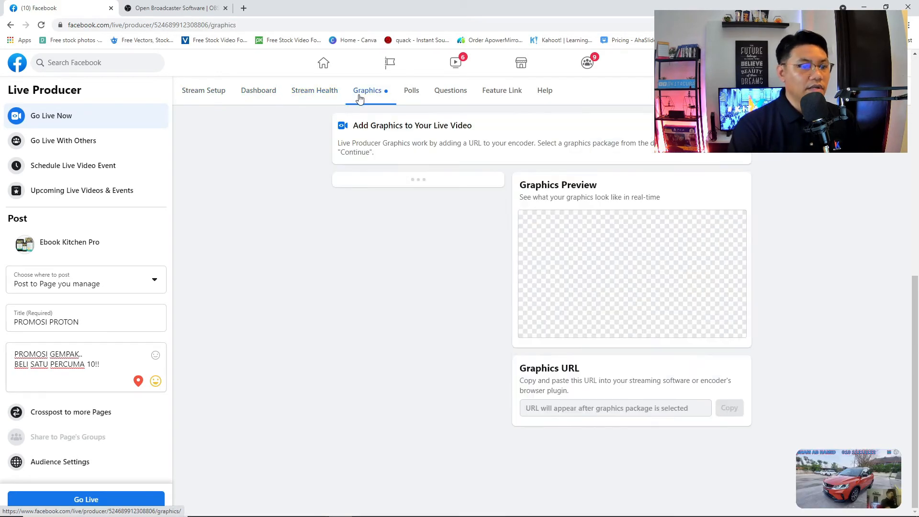
{"action": "left_click", "coordinate": [212, 96]}
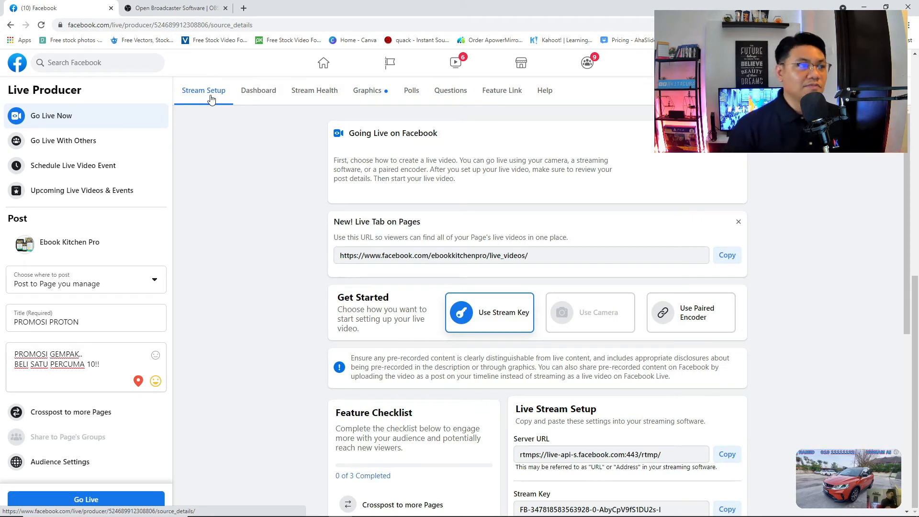
- Check the stream preview and go live on the Ebook Kitchen Pro page
{"action": "scroll", "coordinate": [409, 243], "scroll_direction": "up", "scroll_amount": 3}
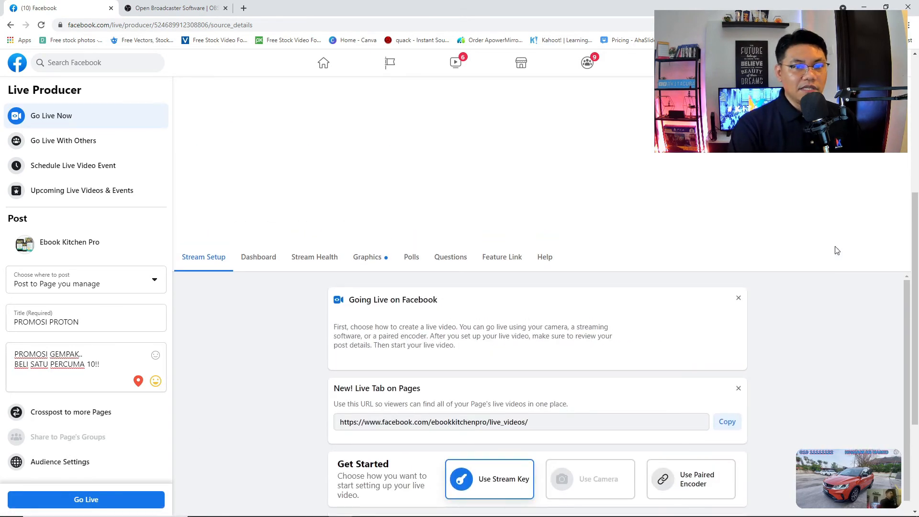
{"action": "scroll", "coordinate": [848, 258], "scroll_direction": "down", "scroll_amount": 3}
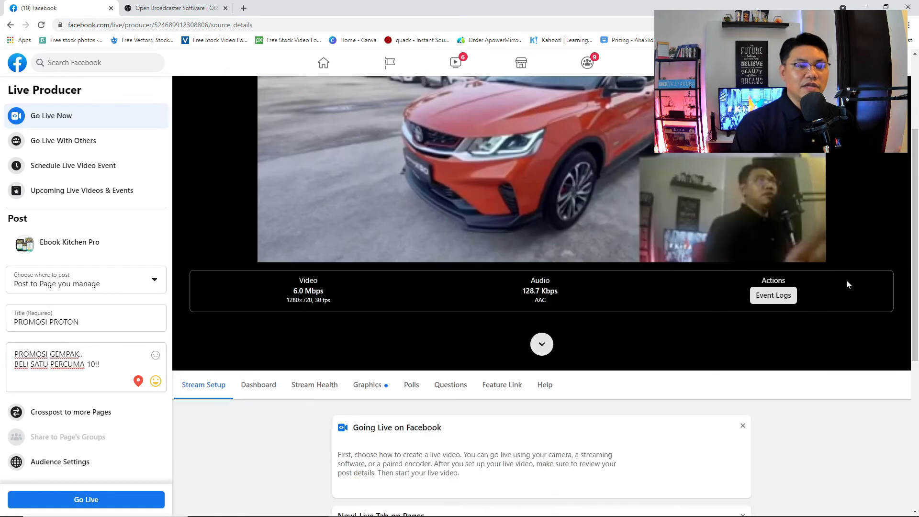
{"action": "scroll", "coordinate": [846, 280], "scroll_direction": "up", "scroll_amount": 3}
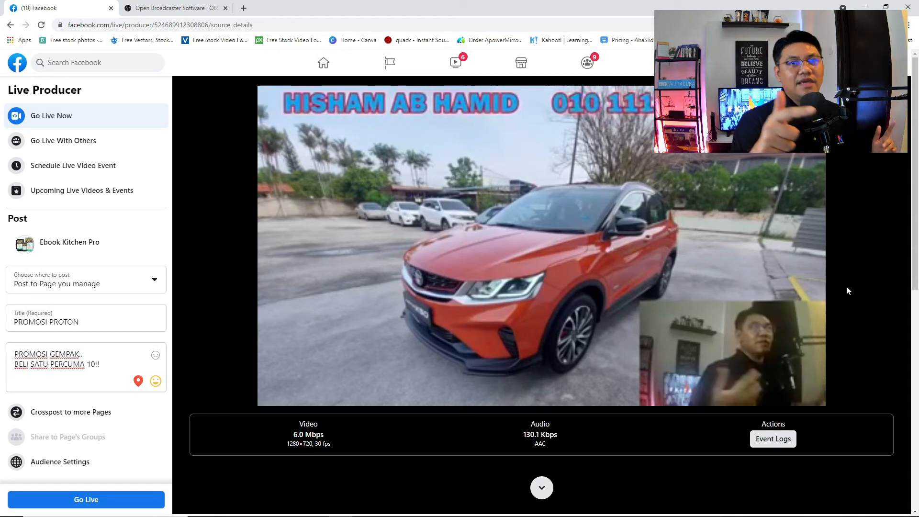
{"action": "left_click", "coordinate": [145, 505]}
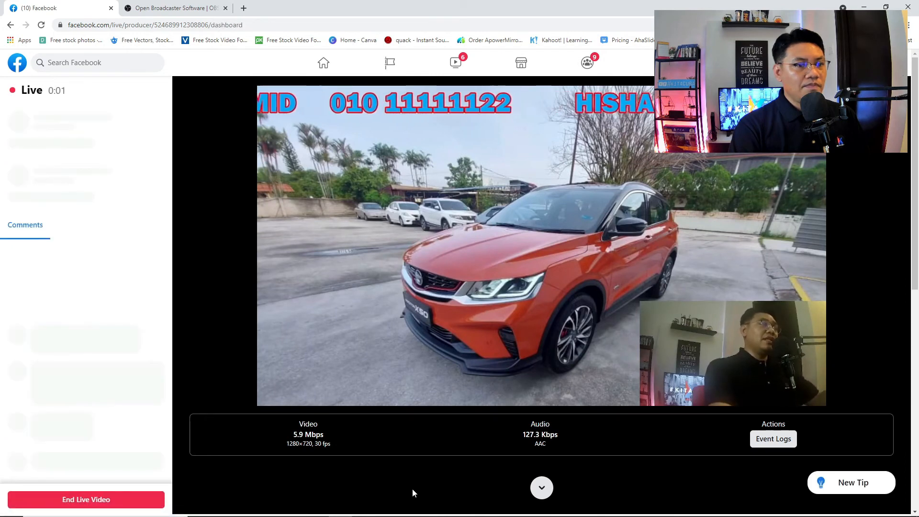
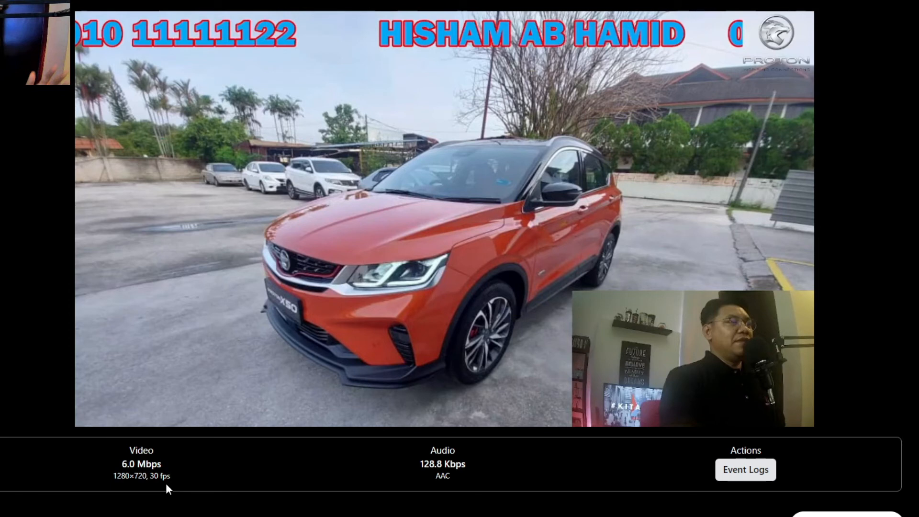
- Put the INTRO DETAIL scene with the X50 and interior photos live, then return to the Facebook page
{"action": "mouse_move", "coordinate": [506, 405]}
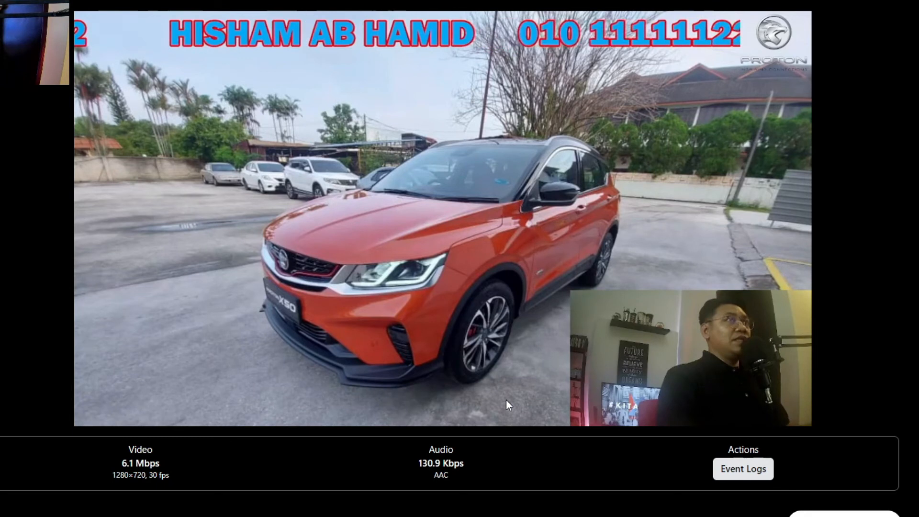
{"action": "mouse_move", "coordinate": [212, 516]}
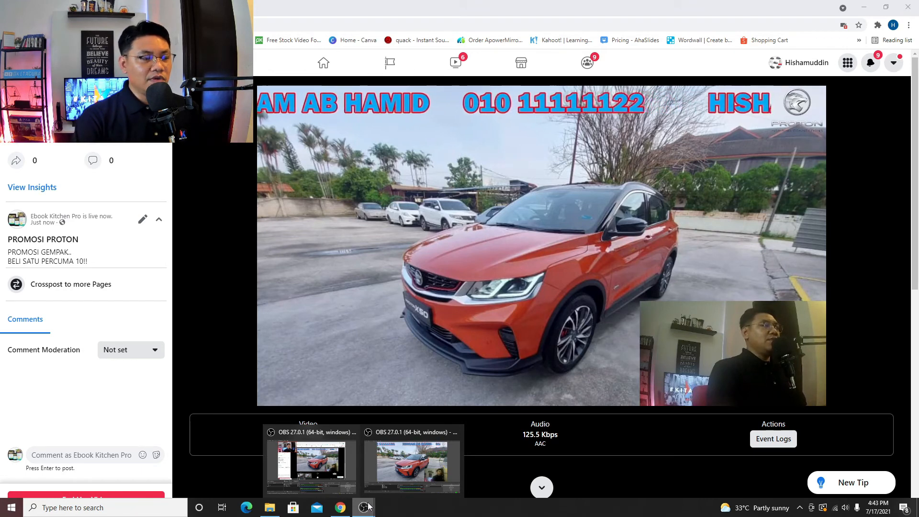
{"action": "left_click", "coordinate": [393, 467]}
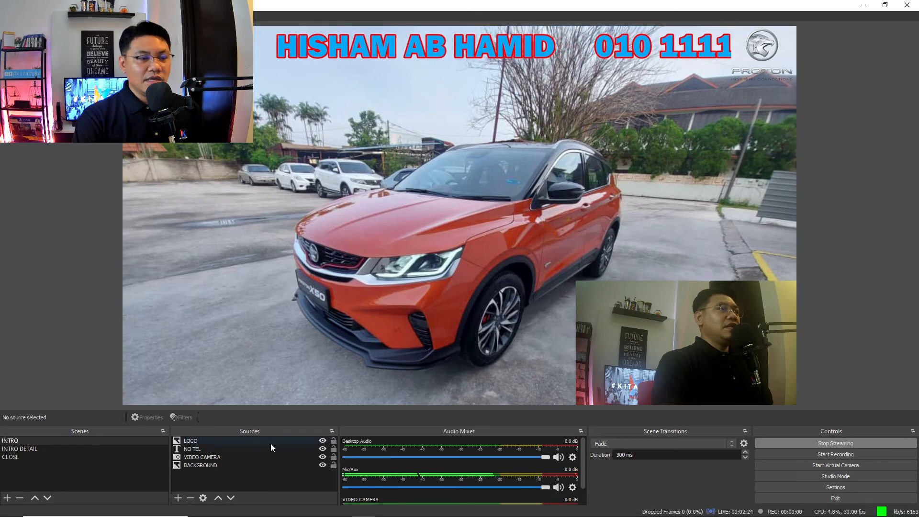
{"action": "left_click", "coordinate": [33, 447]}
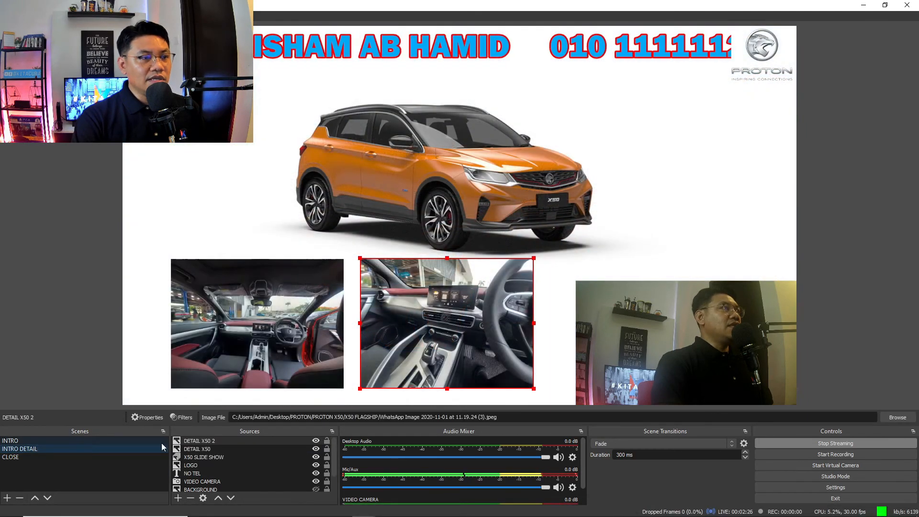
{"action": "left_click", "coordinate": [365, 463]}
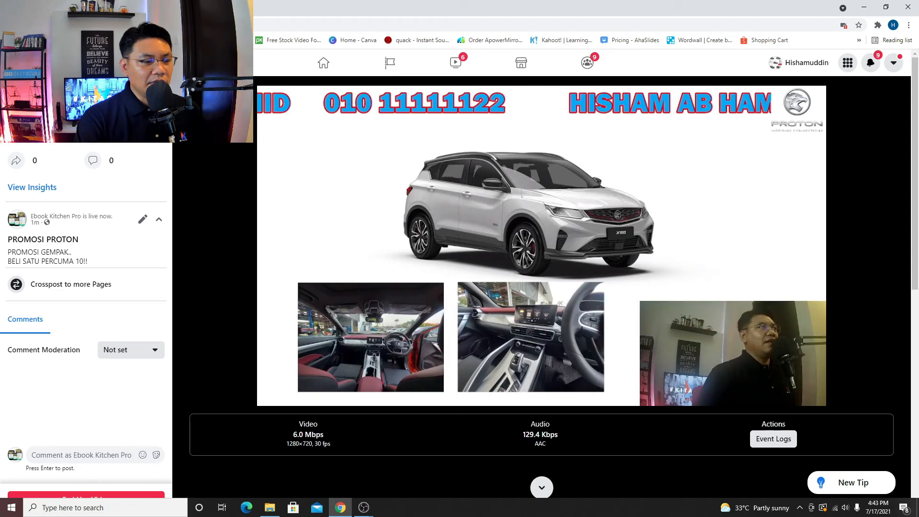
- Put the CLOSE scene with the TERIMA KASIH message live, then return to the Facebook broadcast page
{"action": "left_click", "coordinate": [364, 507]}
{"action": "left_click", "coordinate": [375, 474]}
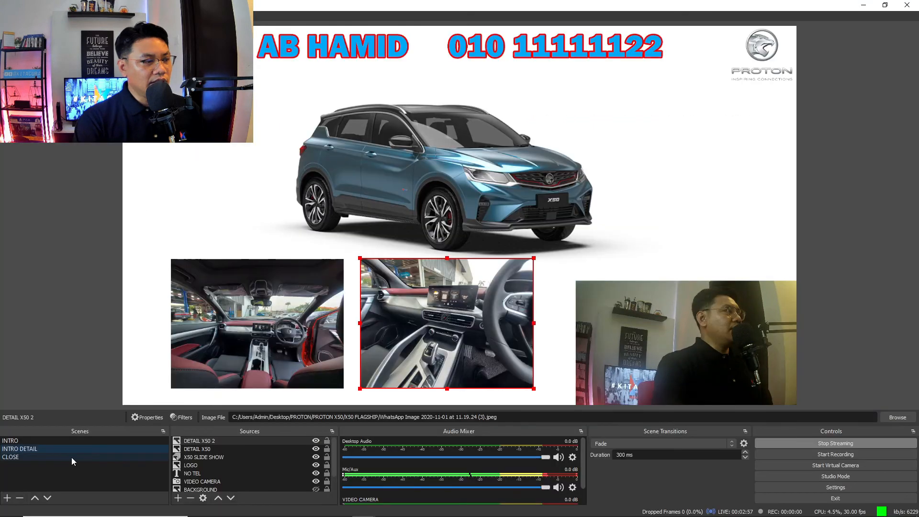
{"action": "left_click", "coordinate": [34, 458]}
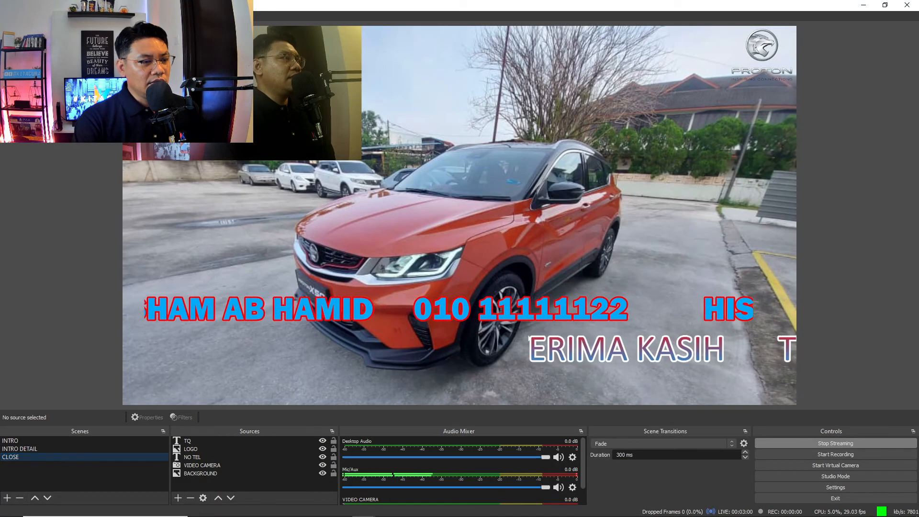
{"action": "left_click", "coordinate": [340, 510]}
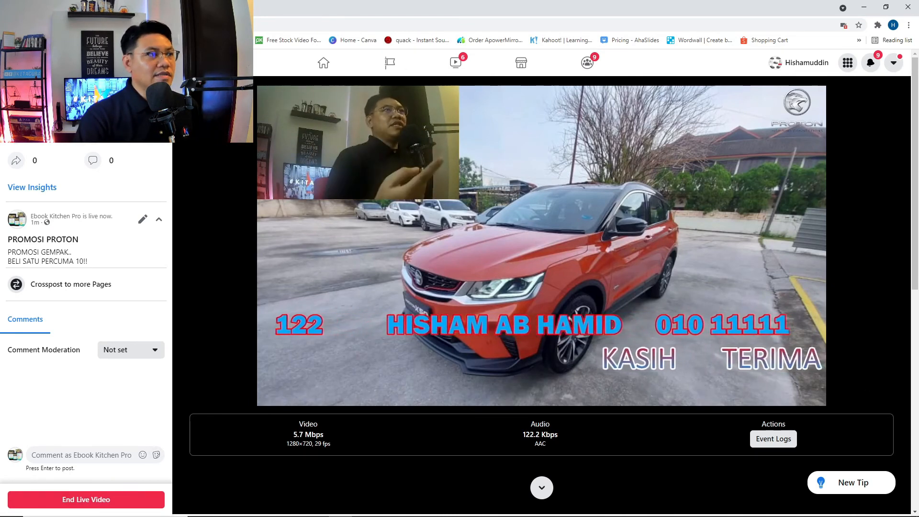
{"action": "key", "text": "ctrl+t"}
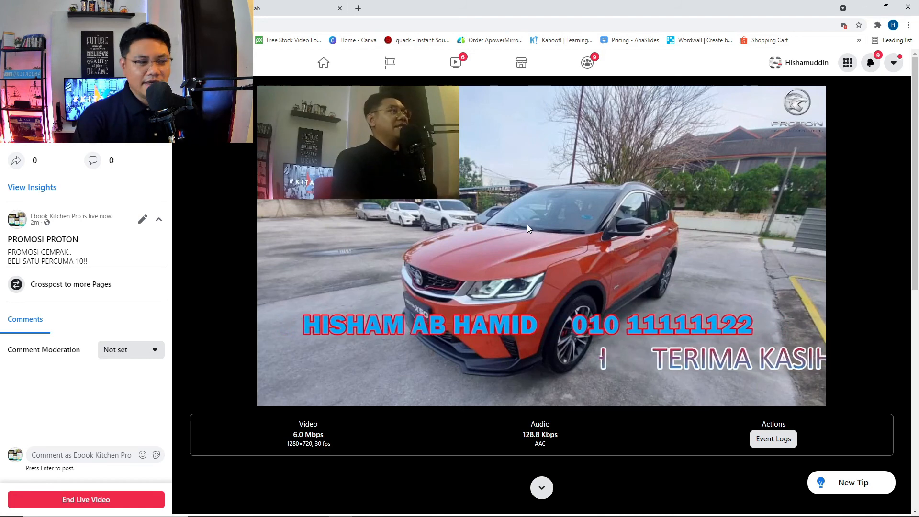
{"action": "left_click", "coordinate": [119, 501]}
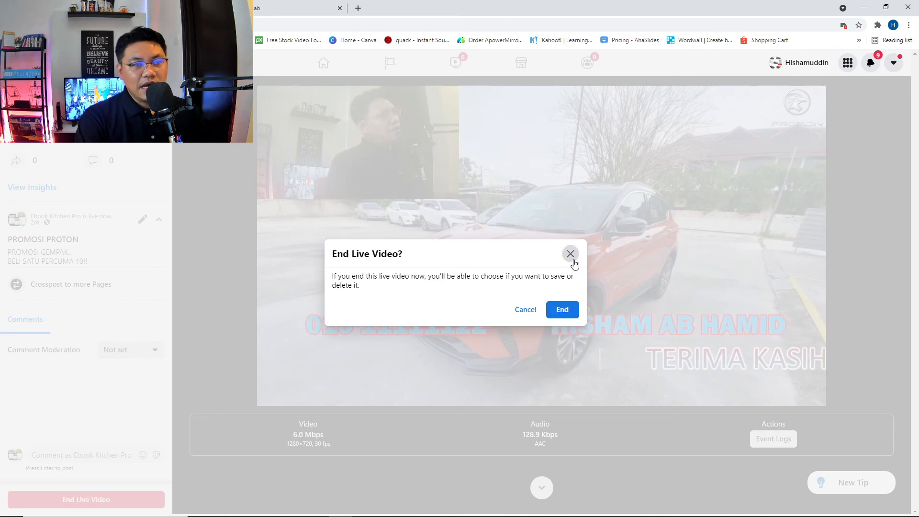
{"action": "left_click", "coordinate": [531, 312]}
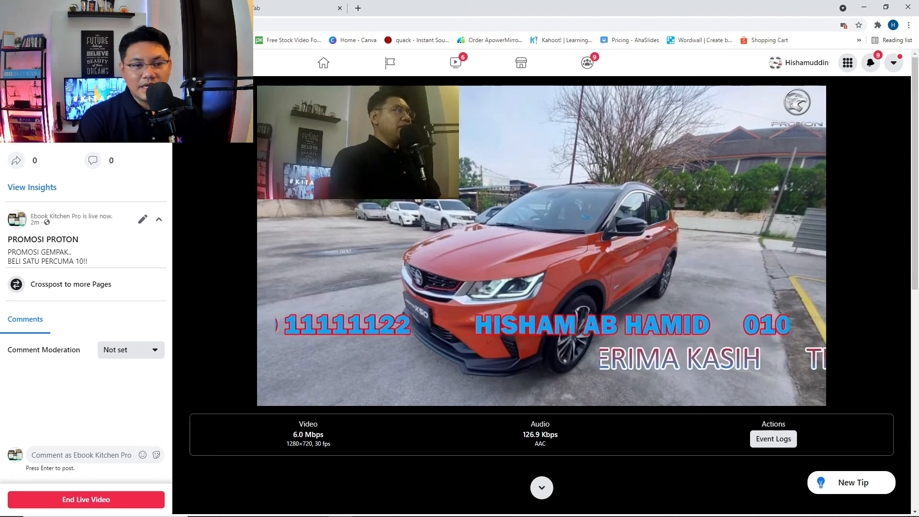
{"action": "mouse_move", "coordinate": [497, 512]}
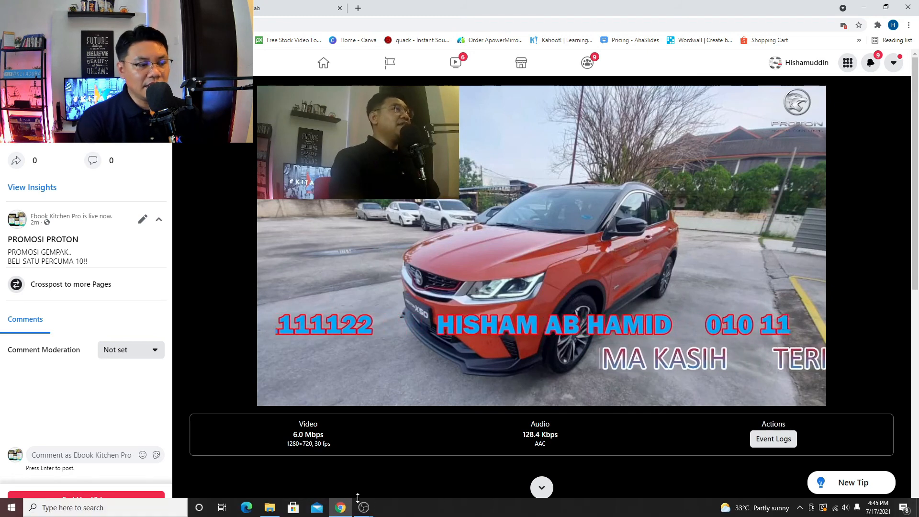
- Save a short local recording of the scene in OBS
{"action": "mouse_move", "coordinate": [361, 503]}
{"action": "left_click", "coordinate": [396, 461]}
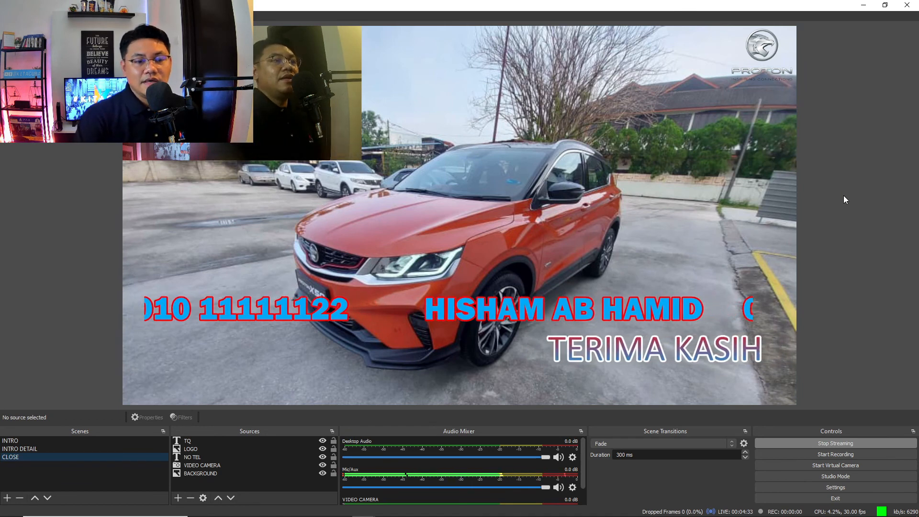
{"action": "left_click", "coordinate": [851, 452]}
{"action": "left_click", "coordinate": [851, 452]}
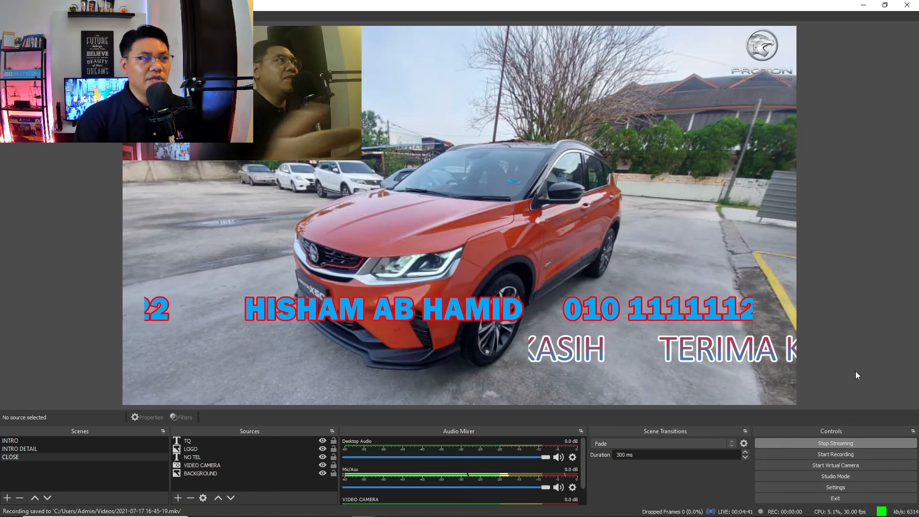
- Stop streaming to Facebook and go back to the live page
{"action": "mouse_move", "coordinate": [335, 511]}
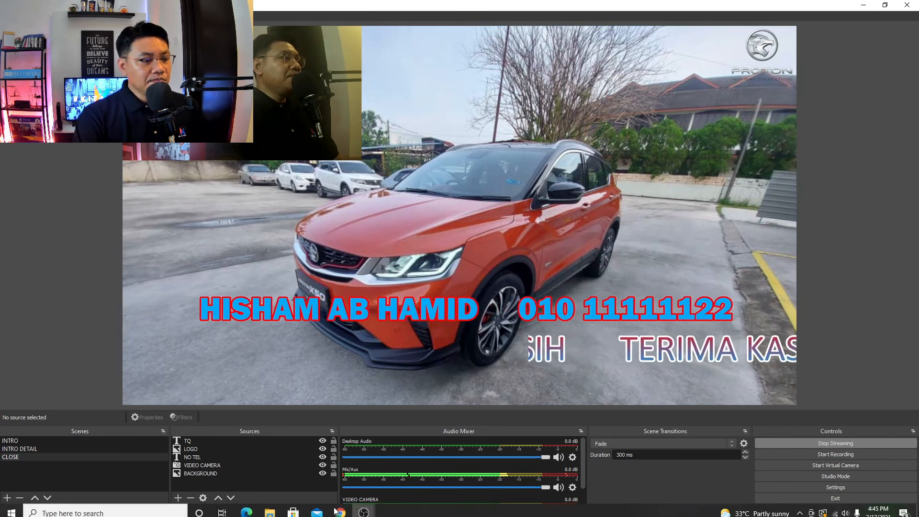
{"action": "left_click", "coordinate": [814, 443]}
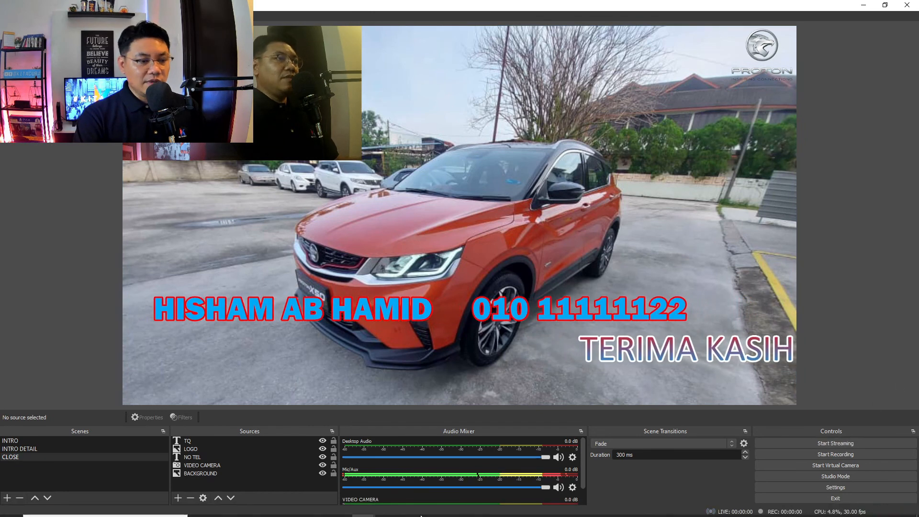
{"action": "left_click", "coordinate": [340, 508]}
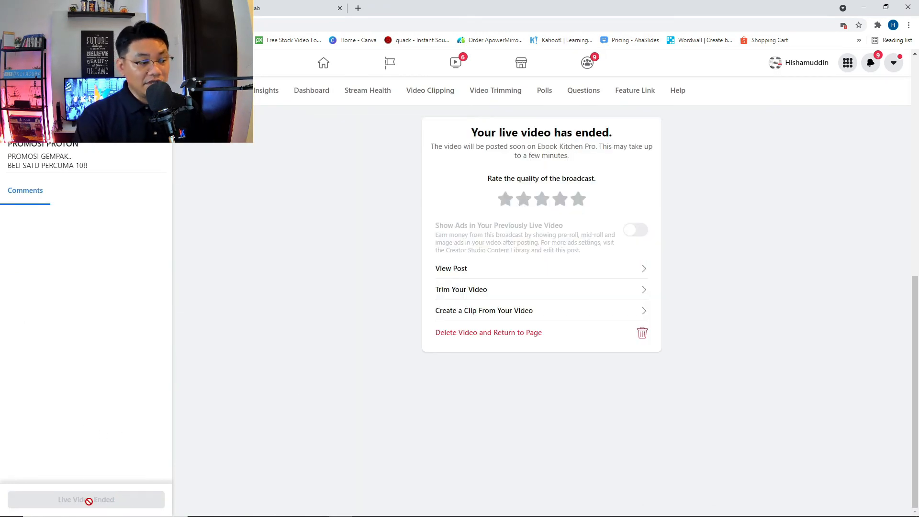
- Minimize OBS Studio to show the Ebook Kitchen Pro page with the 'was live' PROMOSI GEMPAK post
{"action": "mouse_move", "coordinate": [338, 509]}
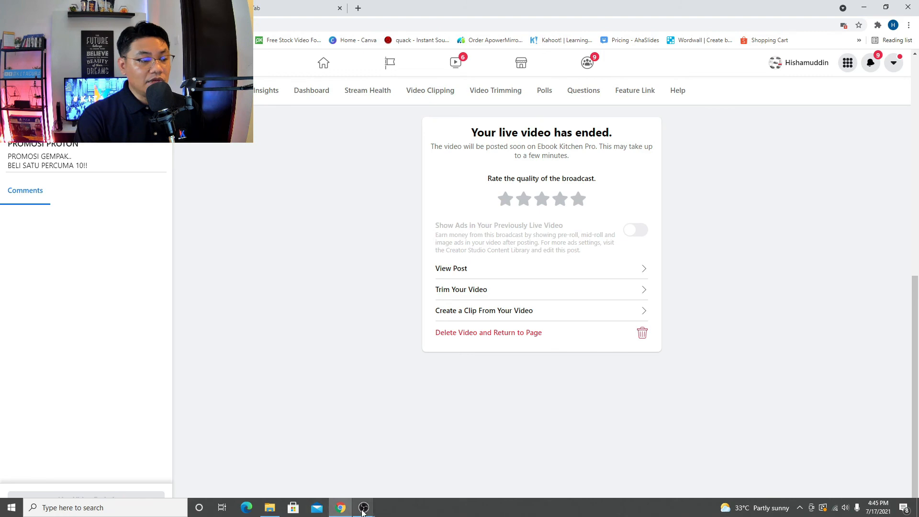
{"action": "left_click", "coordinate": [404, 476]}
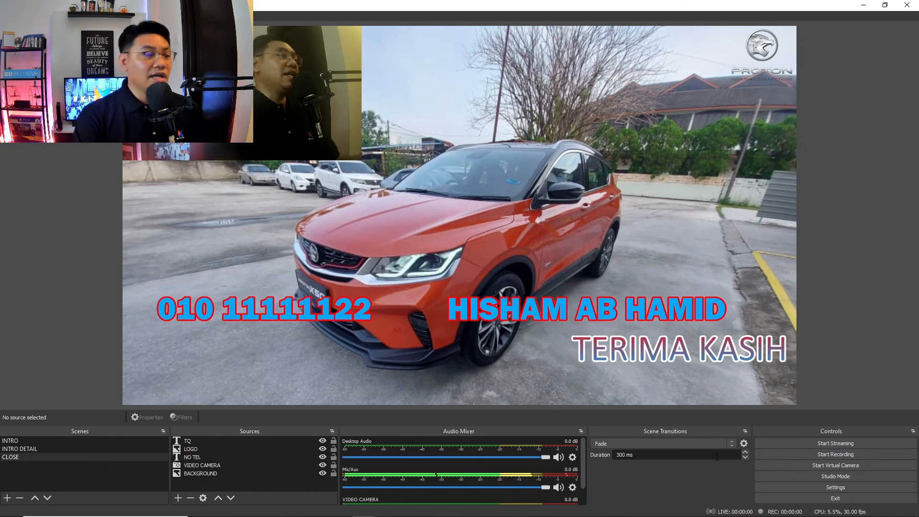
{"action": "left_click", "coordinate": [865, 7]}
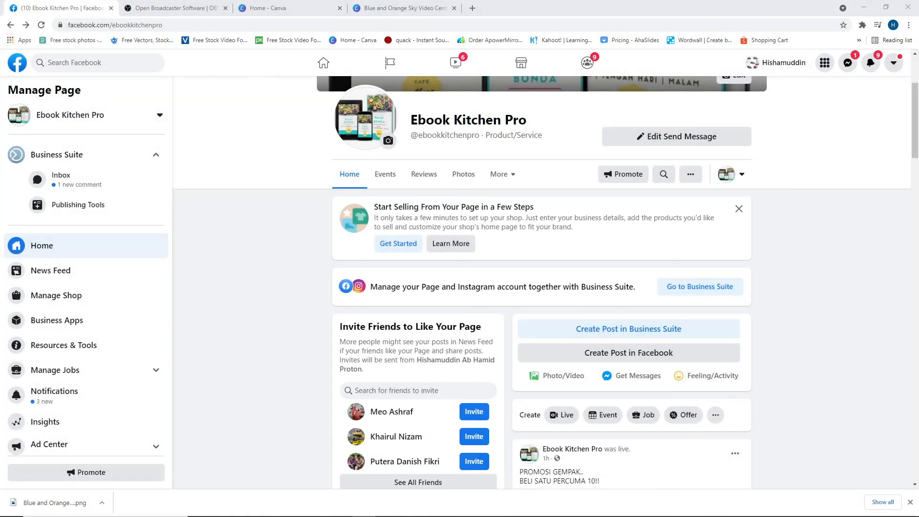
- Expand the PROMOSI PROTON live video post and show its playback quality options
{"action": "scroll", "coordinate": [842, 192], "scroll_direction": "down", "scroll_amount": 6}
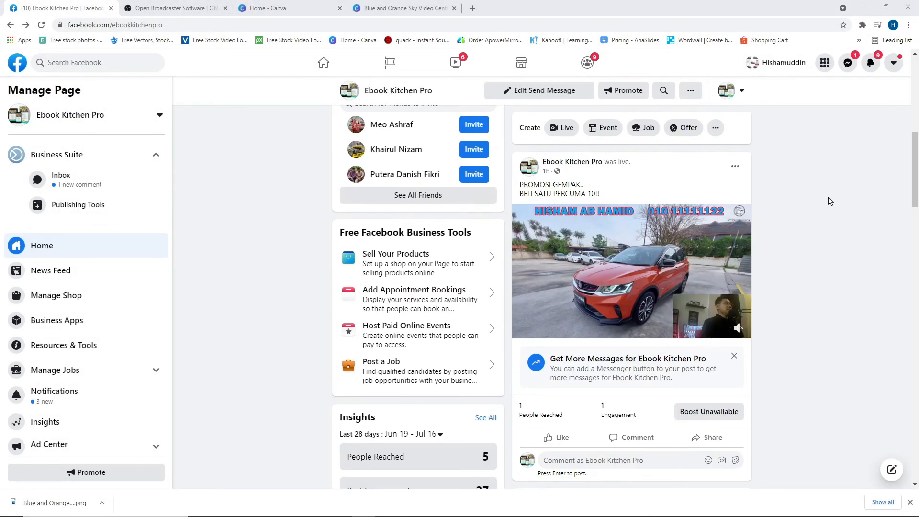
{"action": "left_click", "coordinate": [635, 276]}
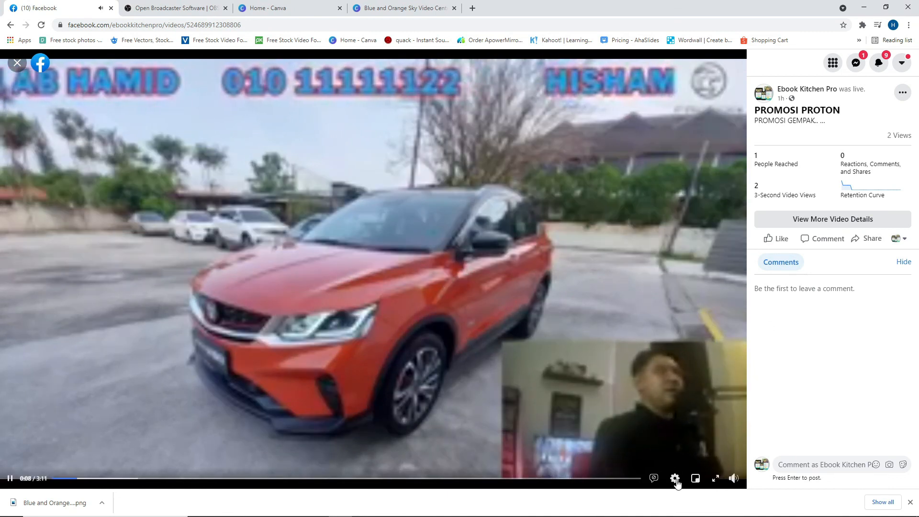
{"action": "left_click", "coordinate": [687, 459]}
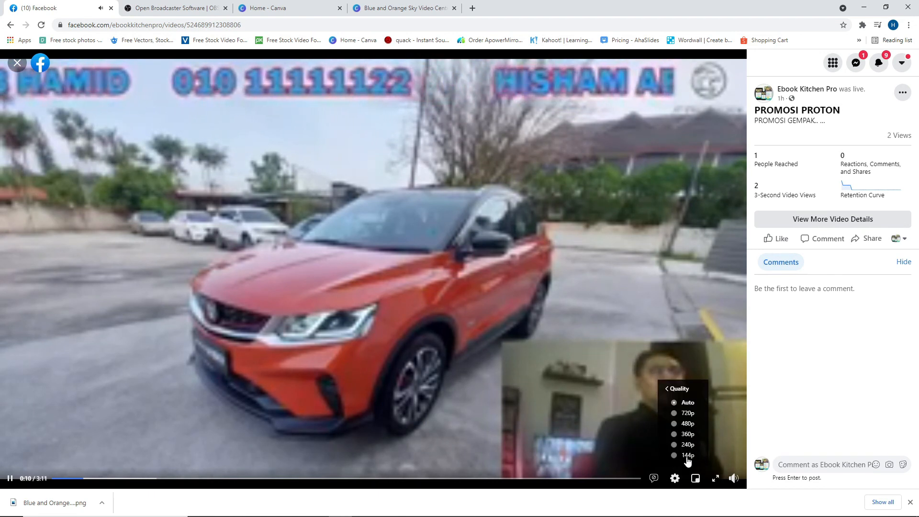